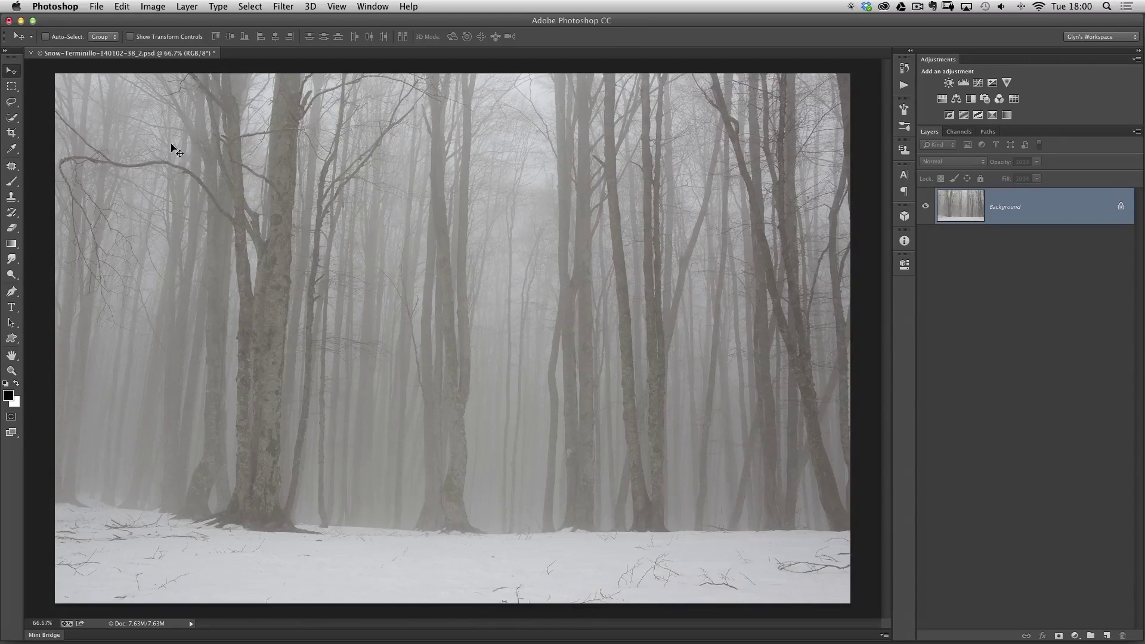
- Create a new 1000 x 1000 pixel RGB document with 240 pixels/inch resolution and a white background
{"action": "left_click", "coordinate": [94, 8]}
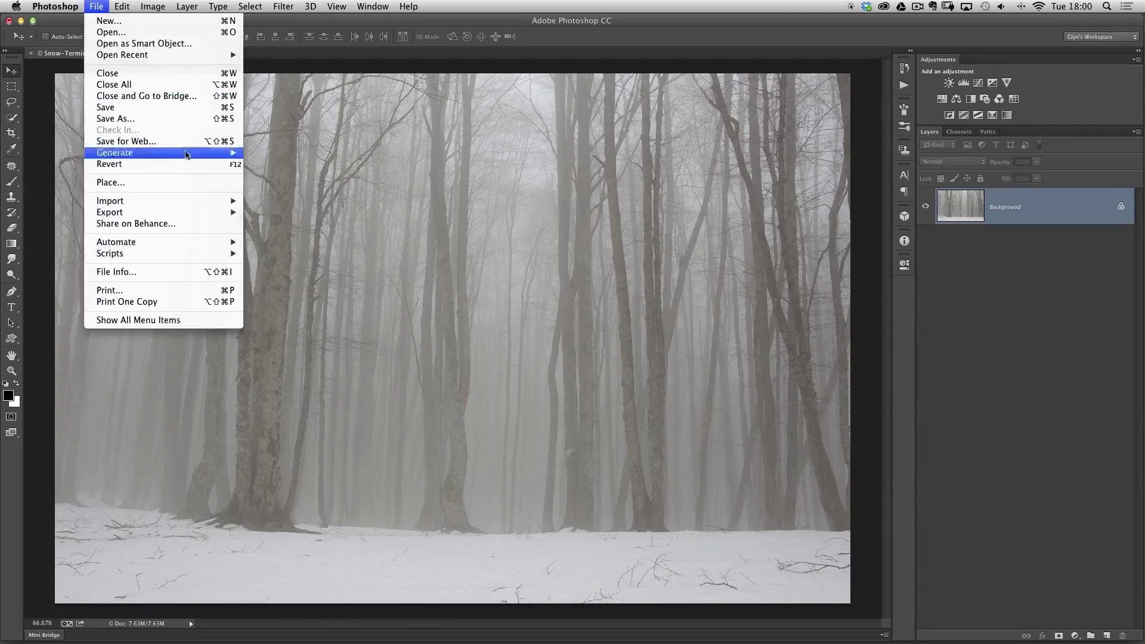
{"action": "left_click", "coordinate": [137, 23]}
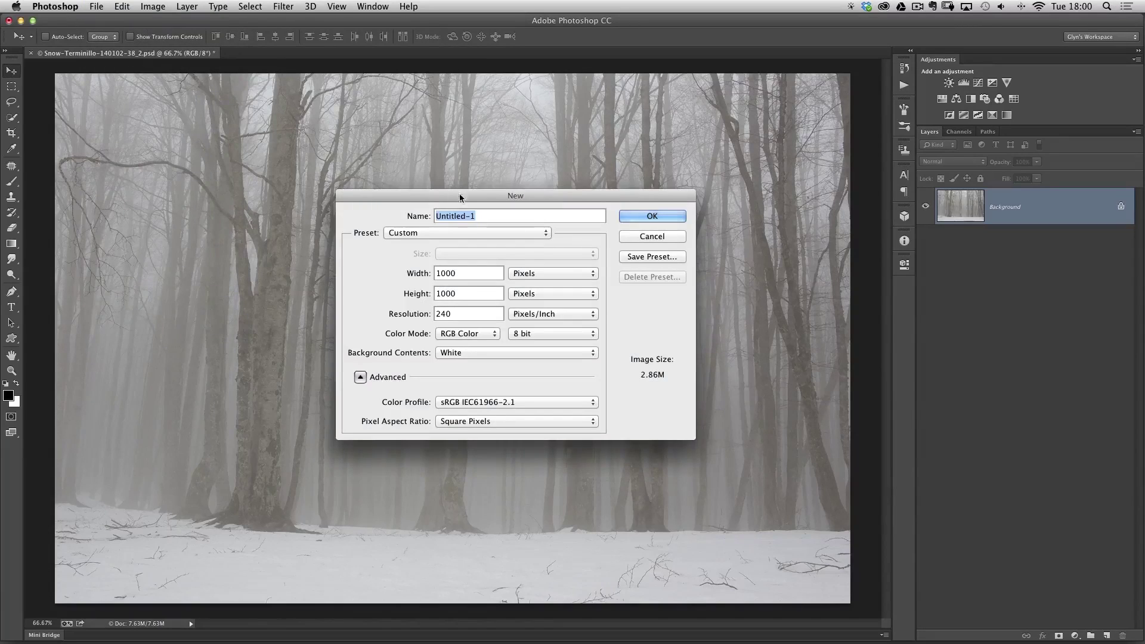
{"action": "left_click_drag", "start_coordinate": [460, 195], "coordinate": [440, 189]}
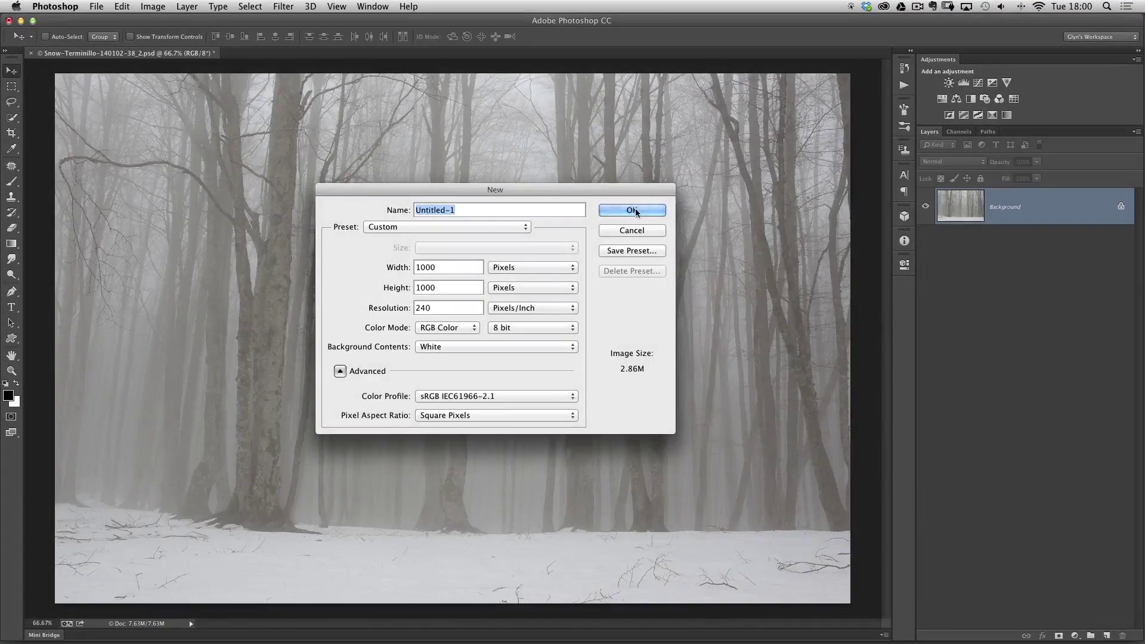
{"action": "left_click", "coordinate": [635, 211]}
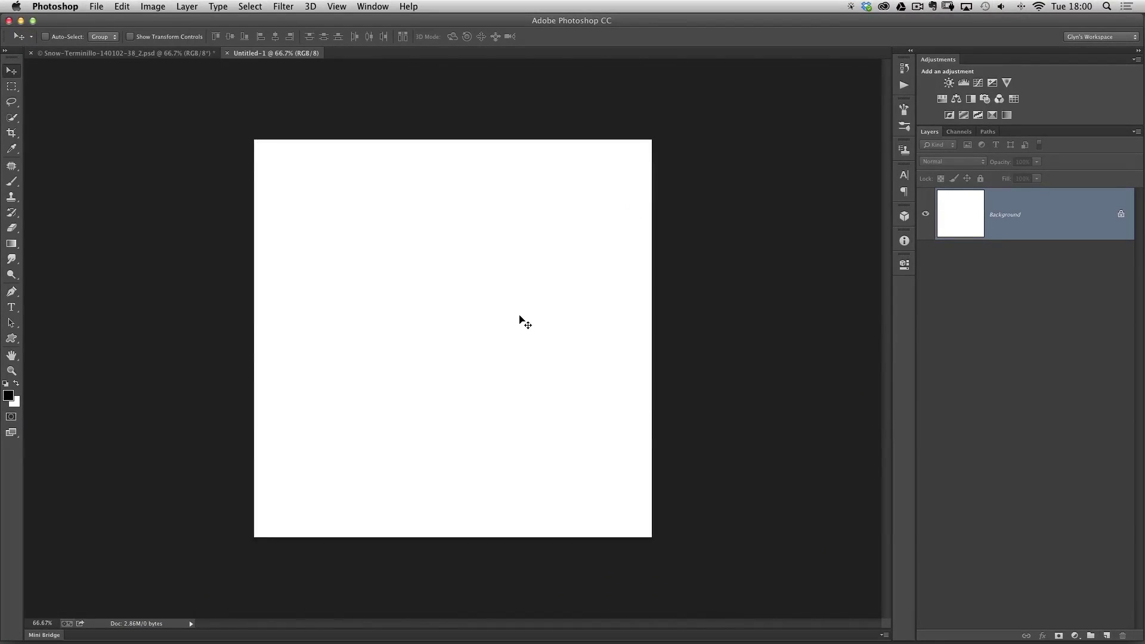
- Apply Add Noise to the white background with an amount of 200%, Gaussian distribution and Monochromatic enabled
{"action": "left_click", "coordinate": [284, 7]}
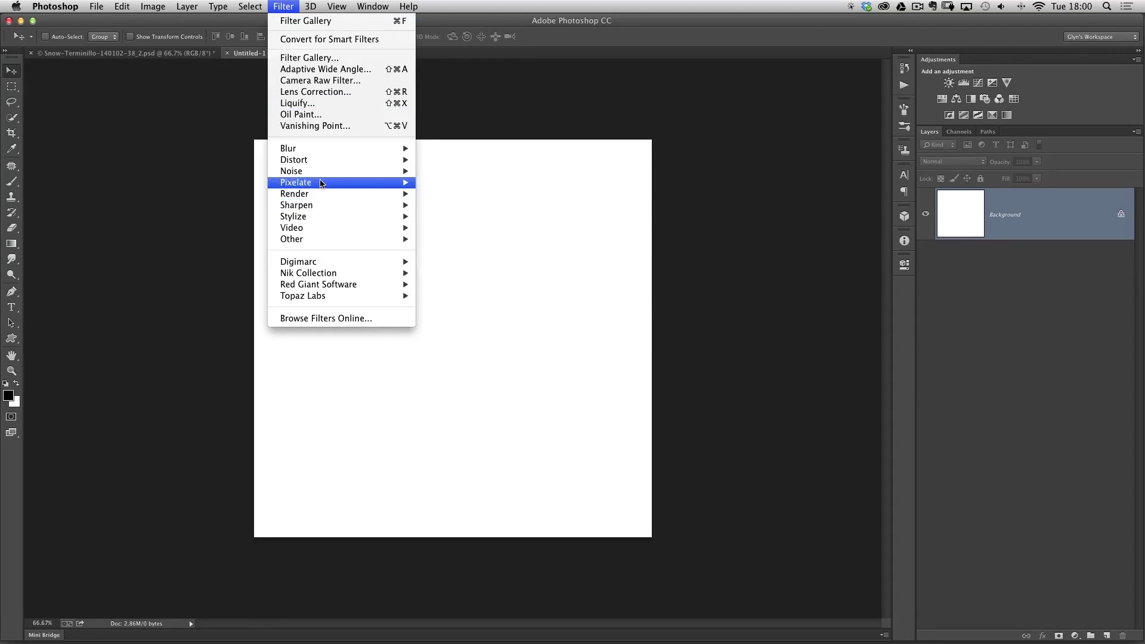
{"action": "mouse_move", "coordinate": [316, 173]}
{"action": "left_click", "coordinate": [455, 173]}
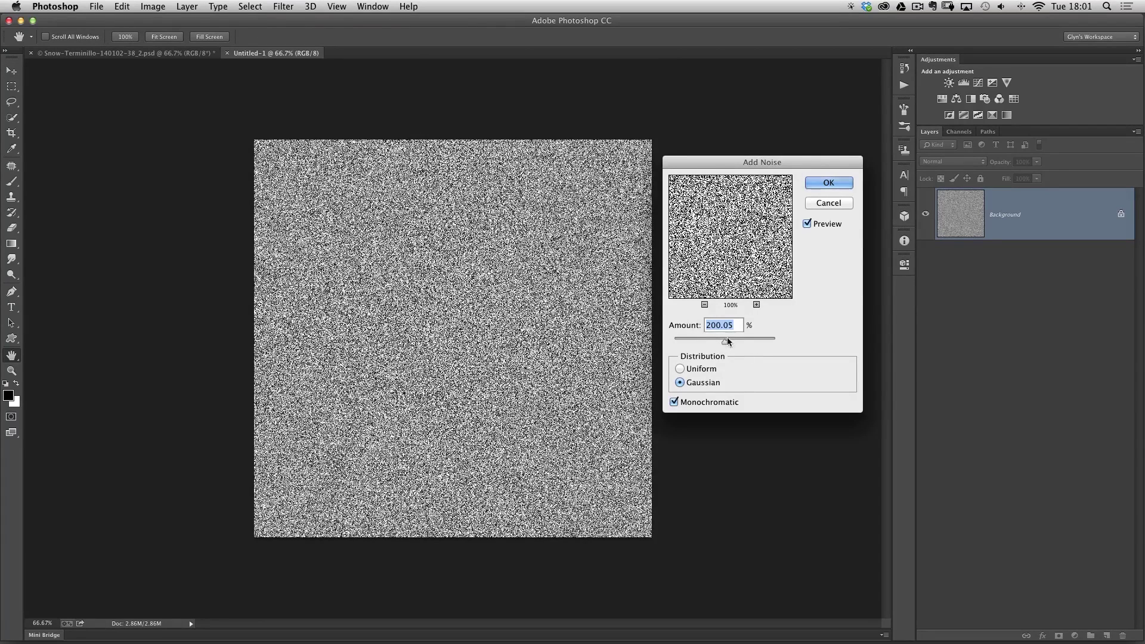
{"action": "left_click_drag", "start_coordinate": [727, 164], "coordinate": [716, 142]}
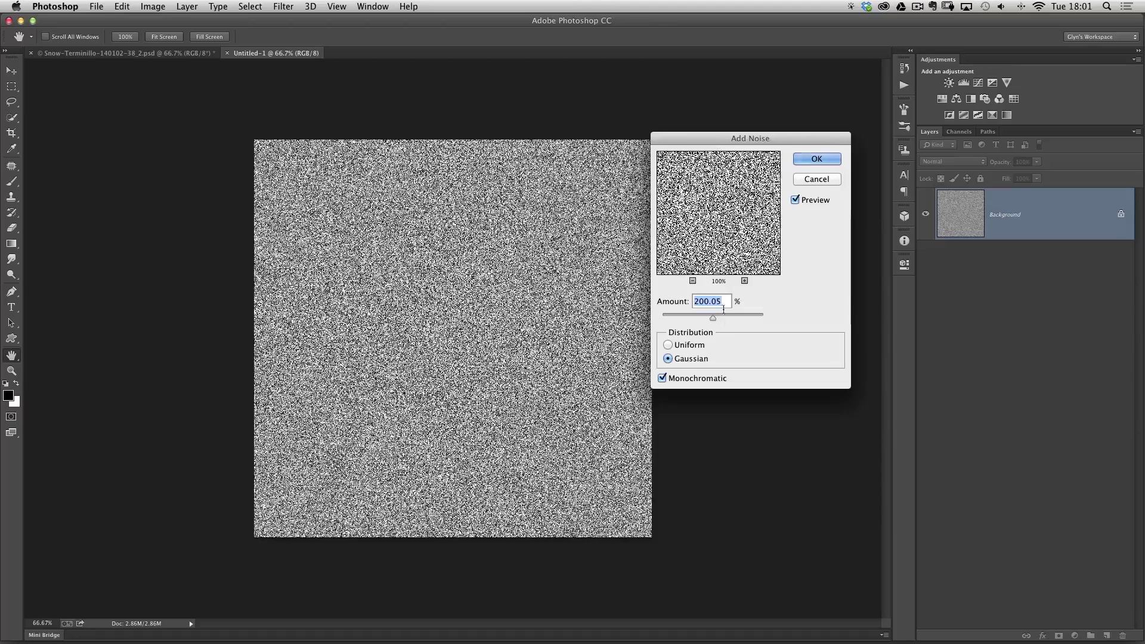
{"action": "left_click_drag", "start_coordinate": [713, 318], "coordinate": [773, 314]}
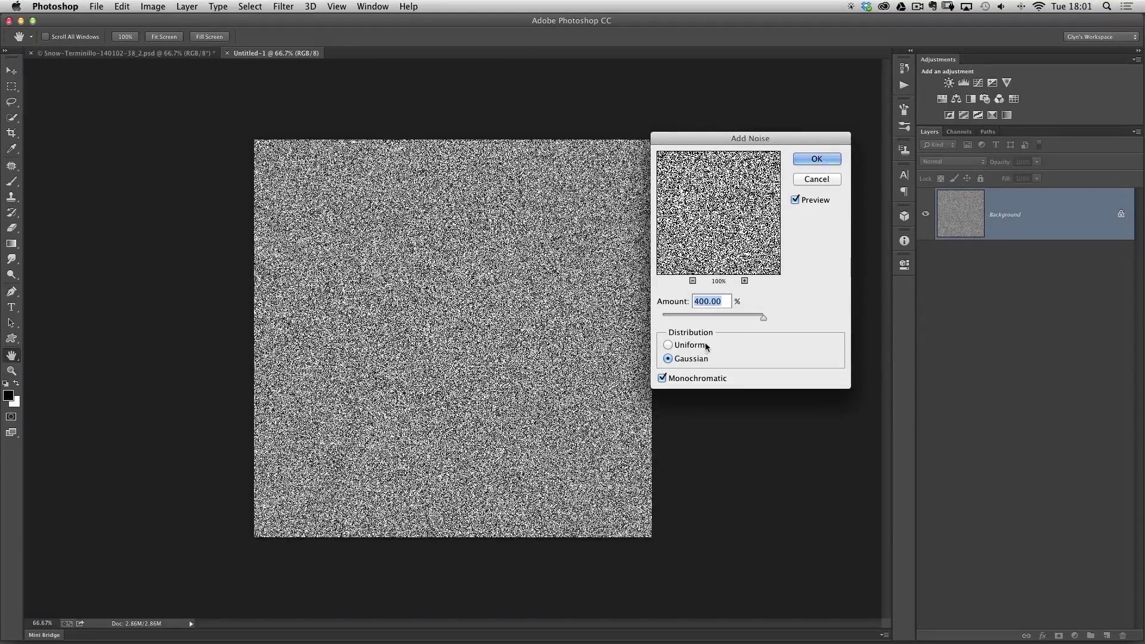
{"action": "left_click_drag", "start_coordinate": [765, 318], "coordinate": [714, 318]}
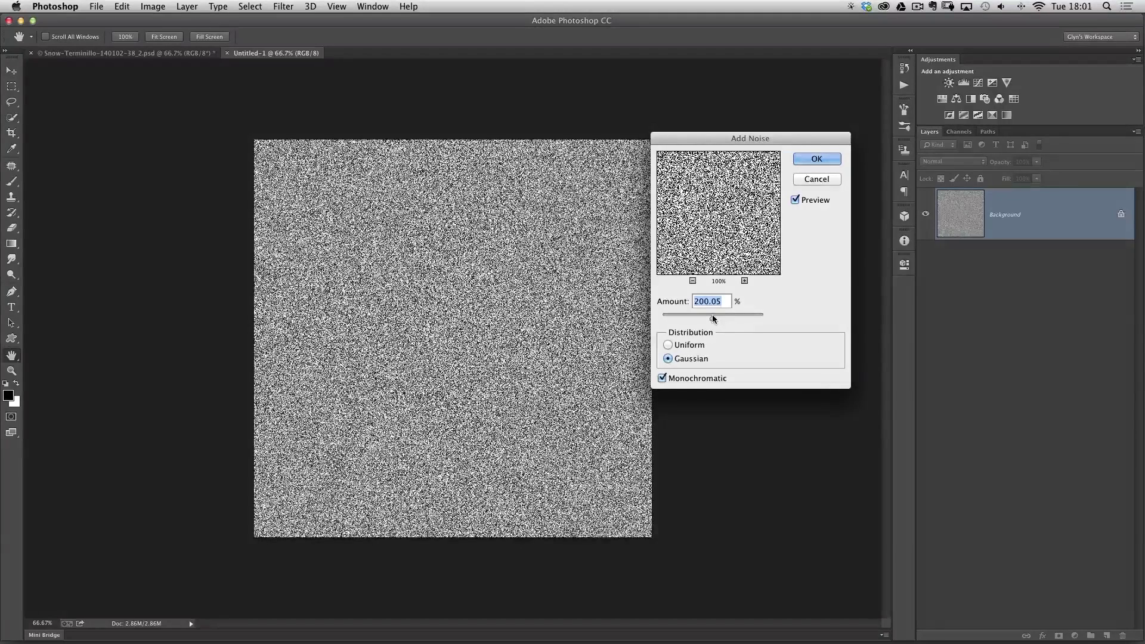
{"action": "mouse_move", "coordinate": [713, 317]}
{"action": "left_mouse_down"}
{"action": "mouse_move", "coordinate": [683, 317]}
{"action": "mouse_move", "coordinate": [717, 321]}
{"action": "left_mouse_up"}
{"action": "type", "text": "200"}
{"action": "left_click", "coordinate": [816, 160]}
{"action": "key", "text": "v"}
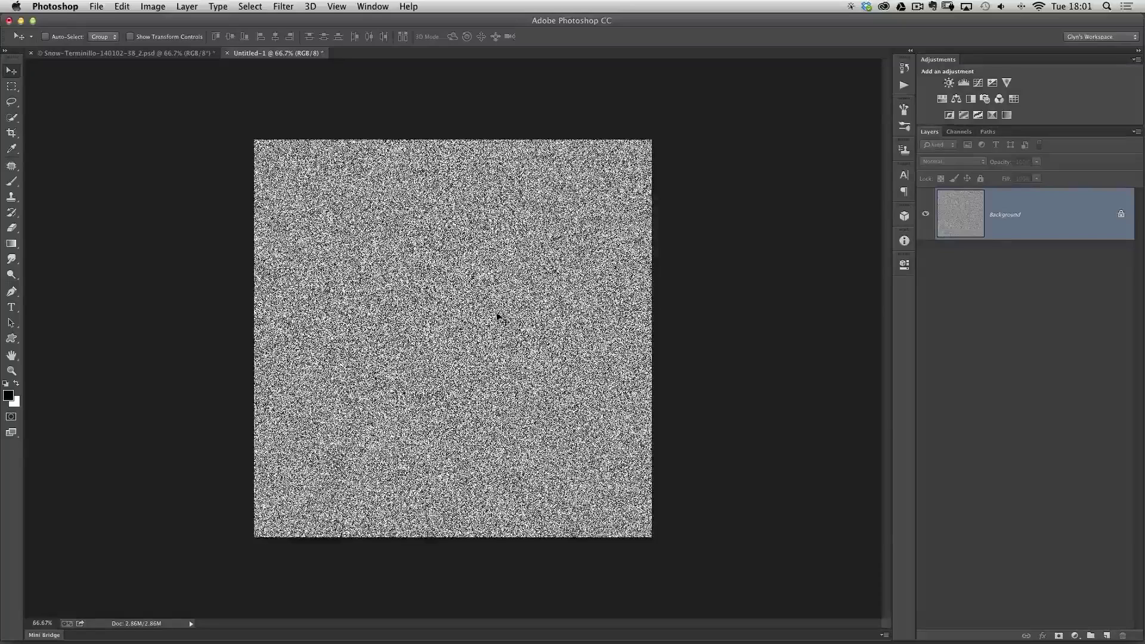
- Select a small rectangular area of noise at the canvas centre and copy it to a new layer
{"action": "left_click", "coordinate": [12, 86]}
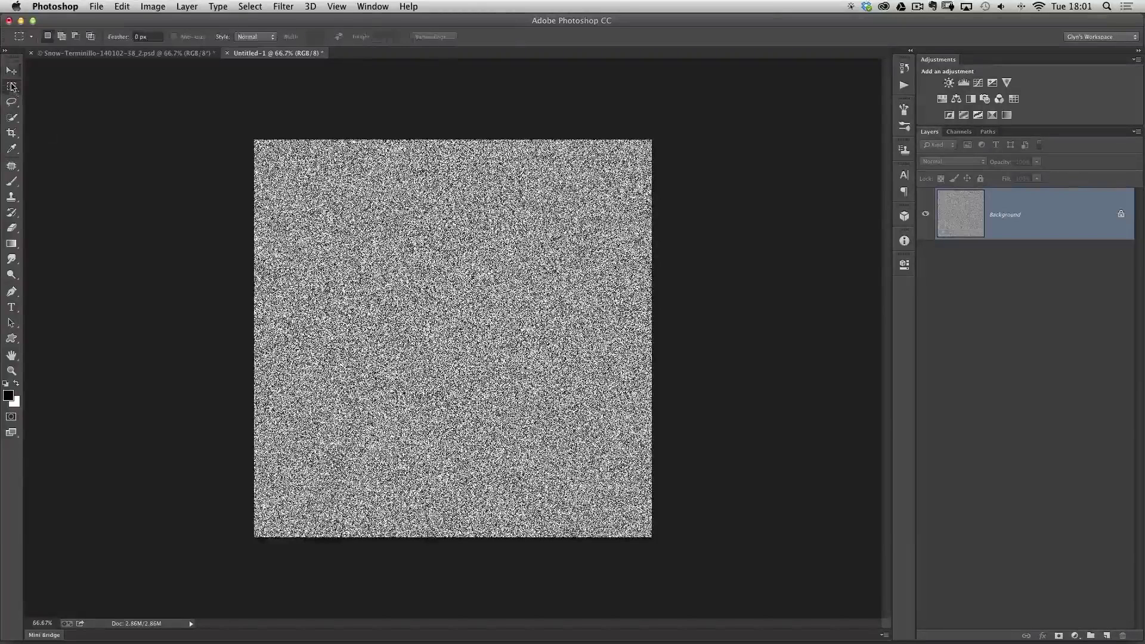
{"action": "left_click", "coordinate": [60, 84]}
{"action": "left_click_drag", "start_coordinate": [461, 324], "coordinate": [535, 359]}
{"action": "left_click_drag", "start_coordinate": [521, 397], "coordinate": [518, 397]}
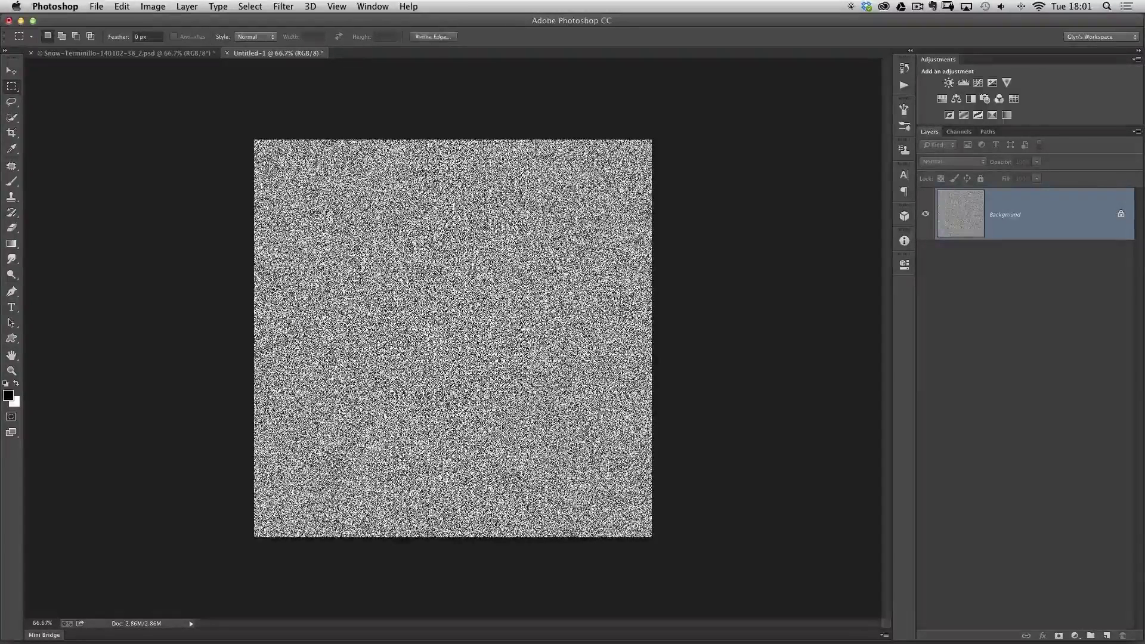
{"action": "left_click", "coordinate": [187, 7]}
{"action": "mouse_move", "coordinate": [197, 21]}
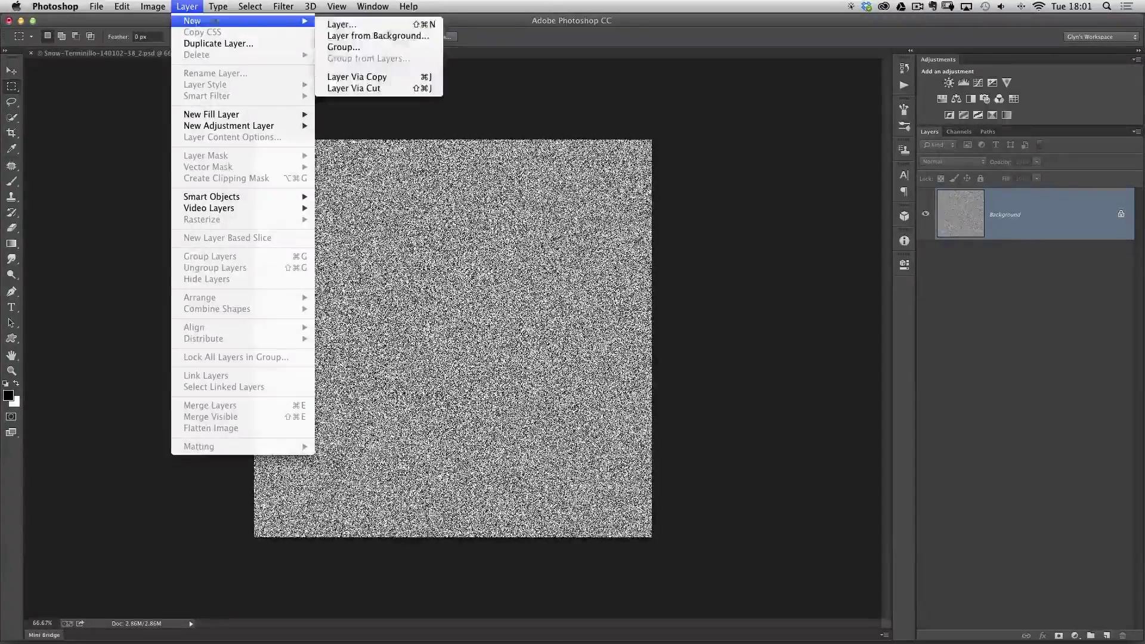
{"action": "left_click", "coordinate": [388, 79]}
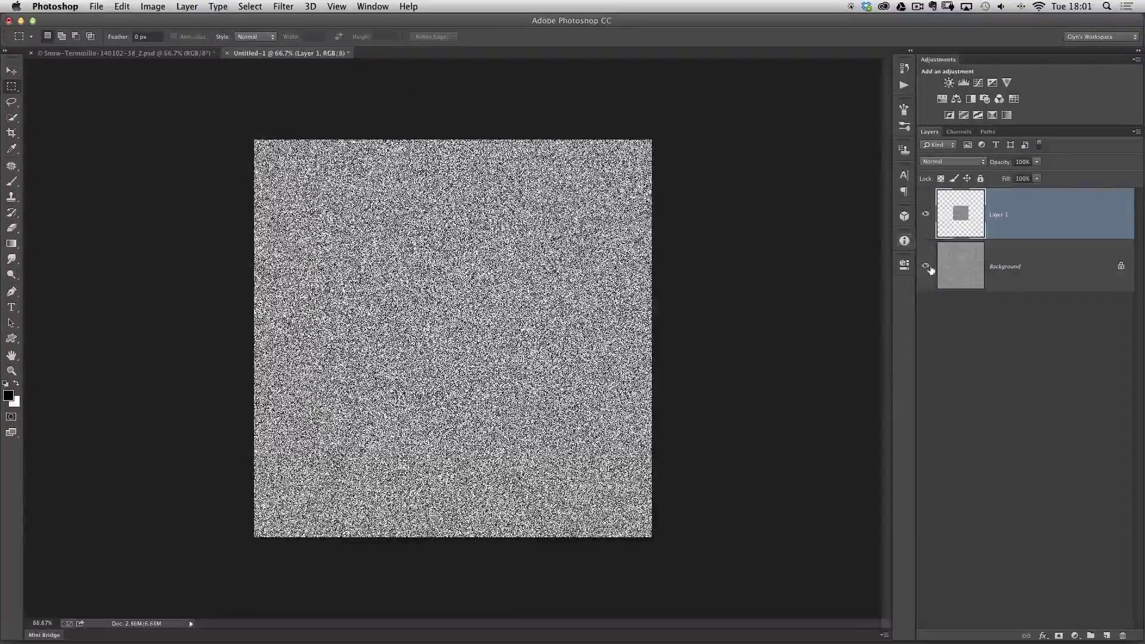
- Convert the full-size noise background into a regular layer and delete it, keeping only the small noise patch
{"action": "left_click", "coordinate": [927, 266]}
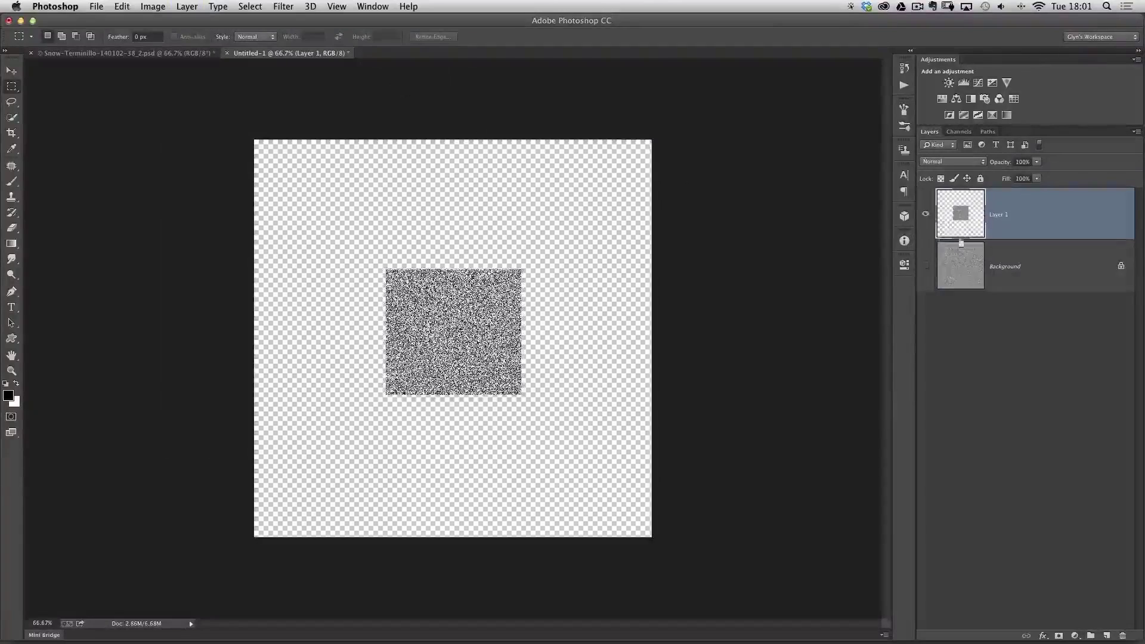
{"action": "left_click", "coordinate": [926, 266]}
{"action": "left_click", "coordinate": [959, 268]}
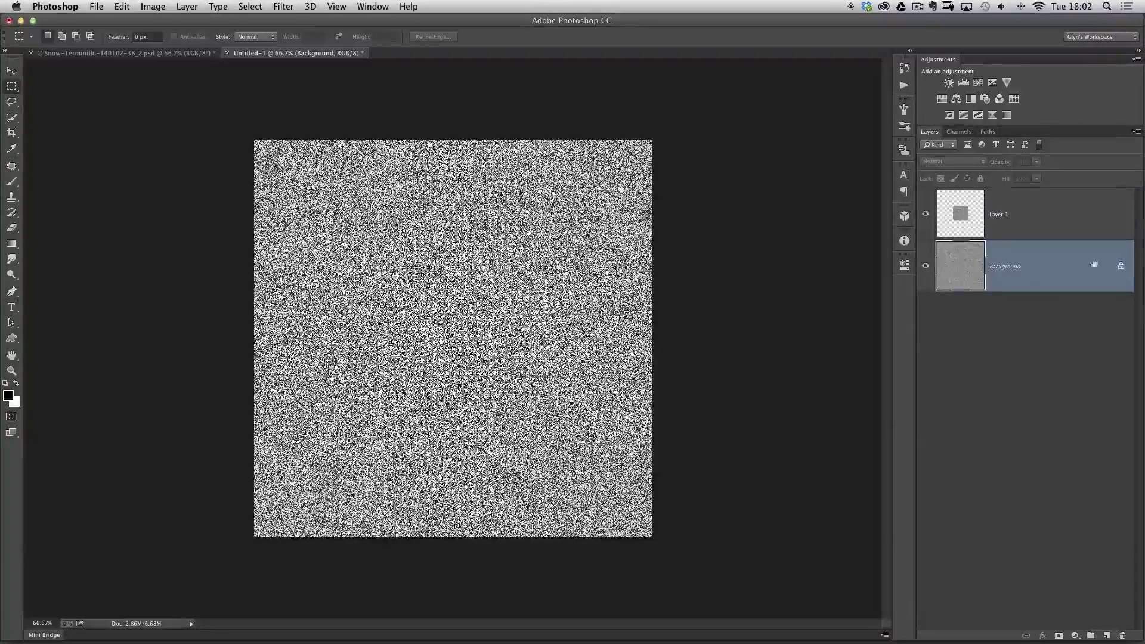
{"action": "double_click", "coordinate": [1007, 269]}
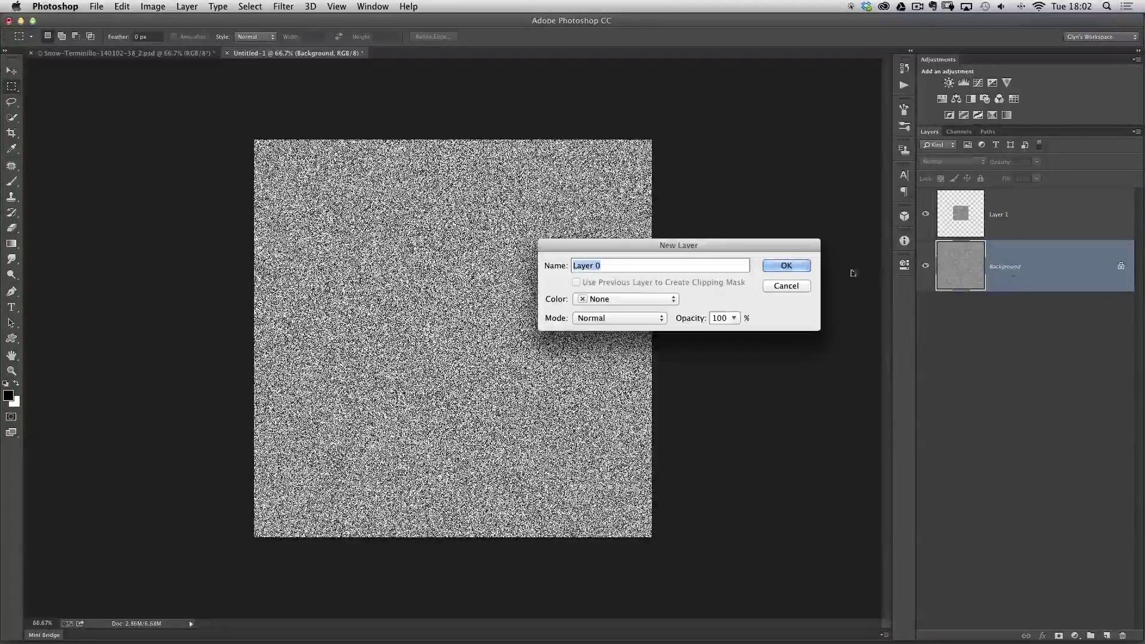
{"action": "left_click", "coordinate": [785, 267]}
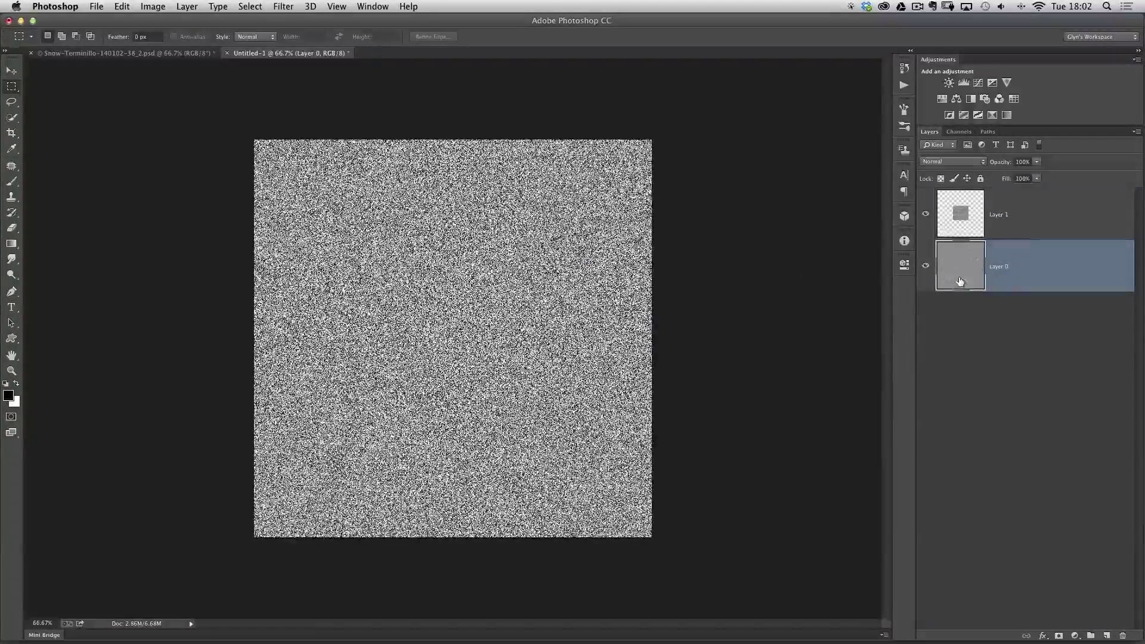
{"action": "key", "text": "Delete"}
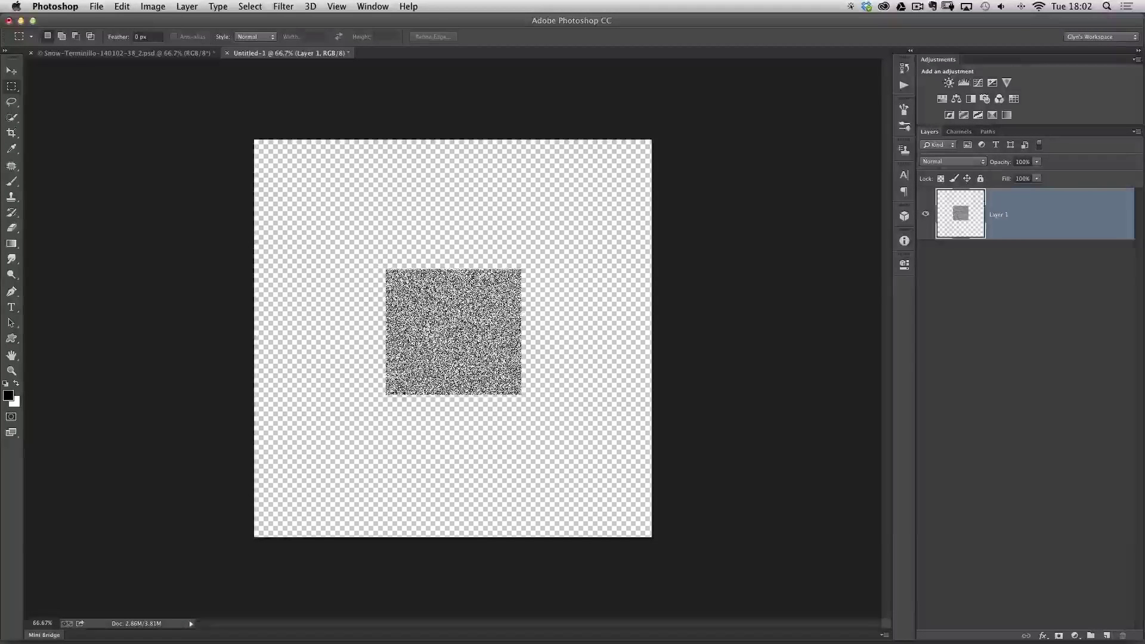
- Scale the noise patch proportionally to about 321% and position it so that it fills the whole canvas
{"action": "left_click", "coordinate": [123, 7]}
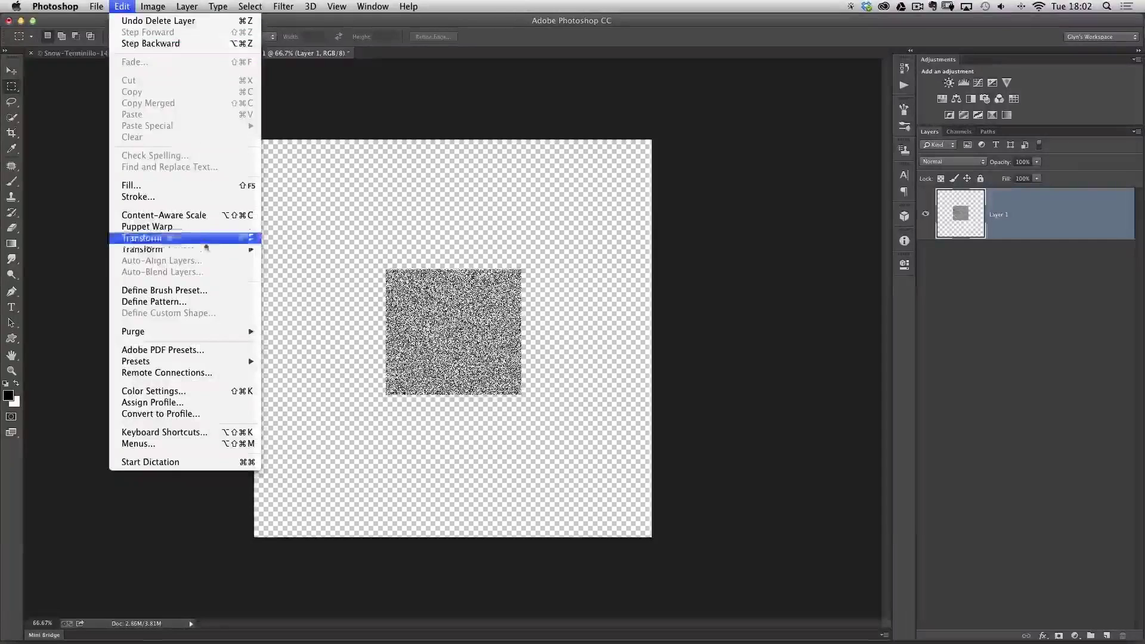
{"action": "left_click", "coordinate": [325, 240]}
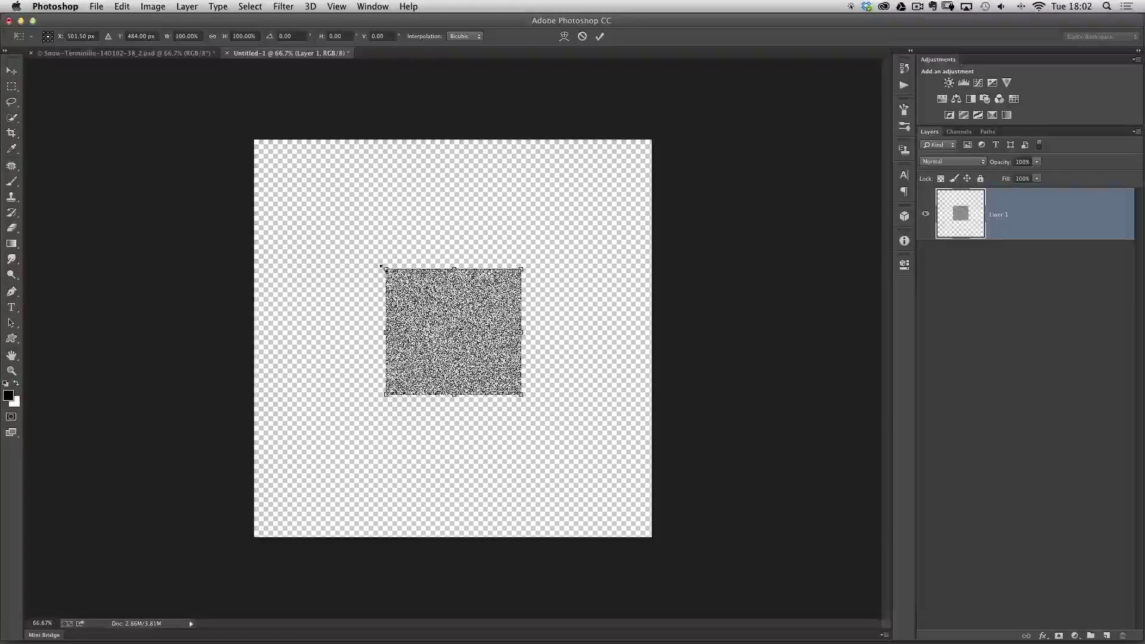
{"action": "left_click_drag", "start_coordinate": [381, 266], "coordinate": [227, 136]}
{"action": "left_click_drag", "start_coordinate": [437, 252], "coordinate": [436, 273]}
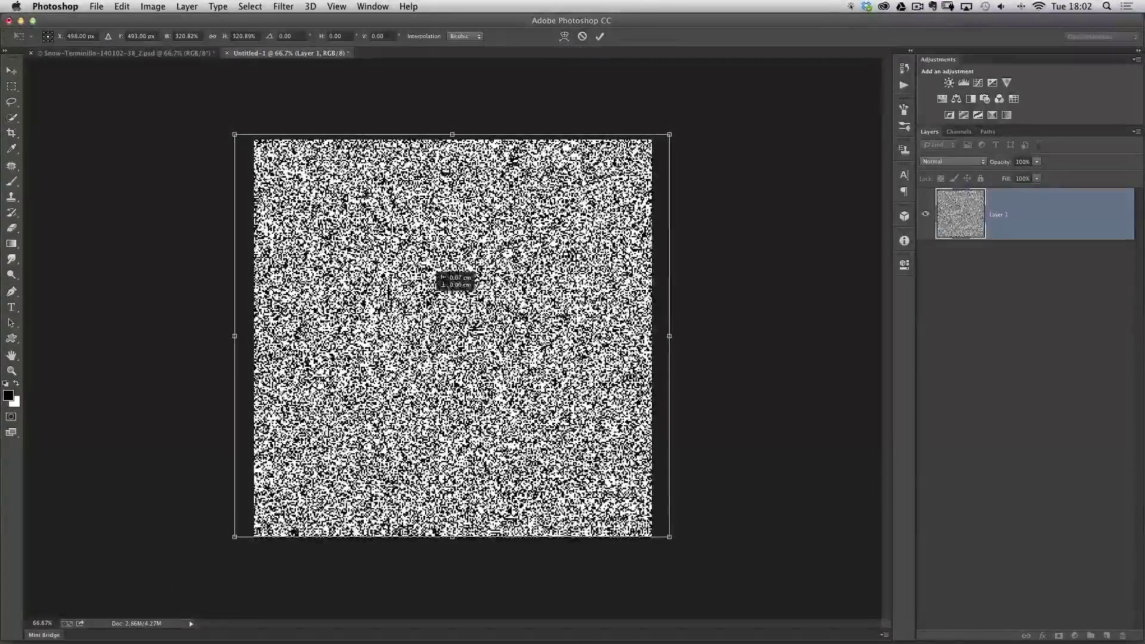
{"action": "key", "text": "Return"}
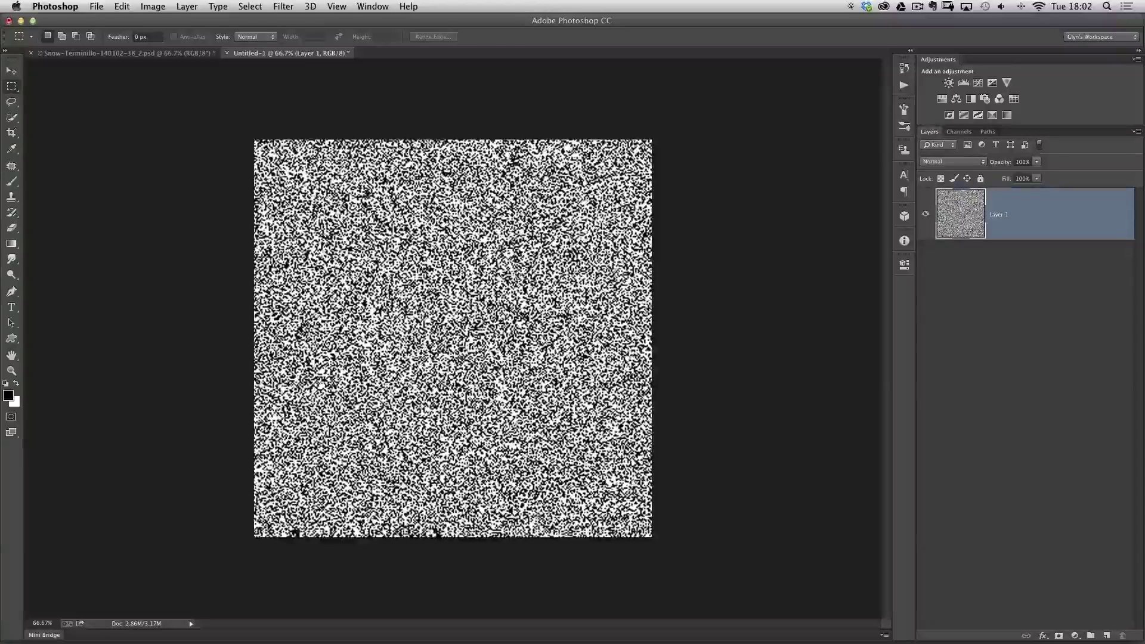
{"action": "key", "text": "v"}
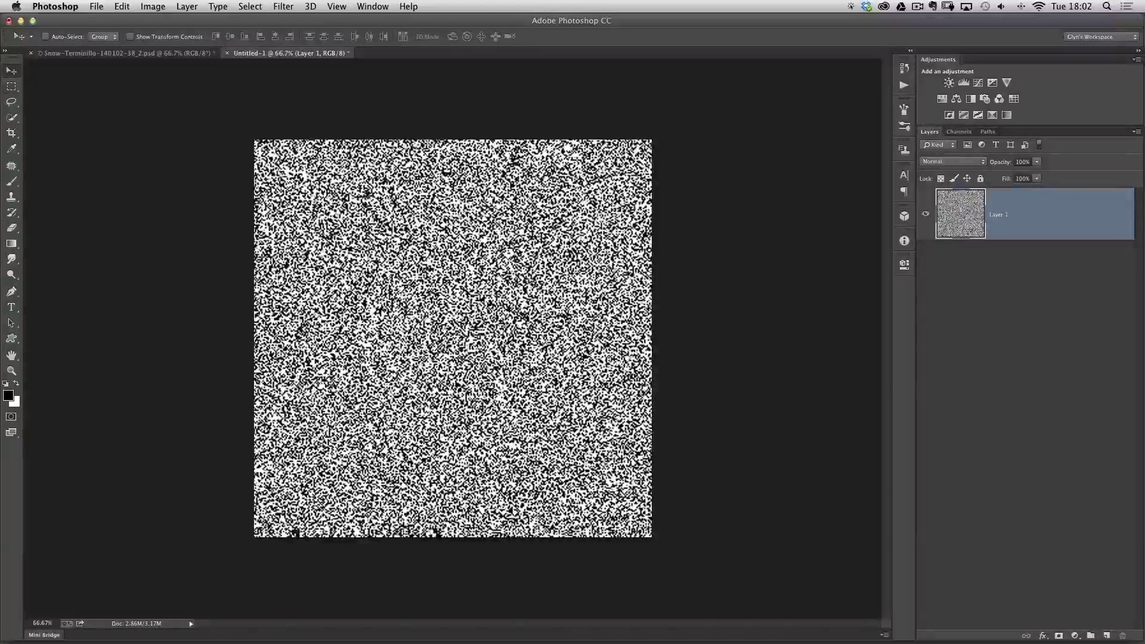
- Open the Filter Gallery for the enlarged noise layer and show the Glowing Edges filter in the Stylize category
{"action": "left_click", "coordinate": [283, 7]}
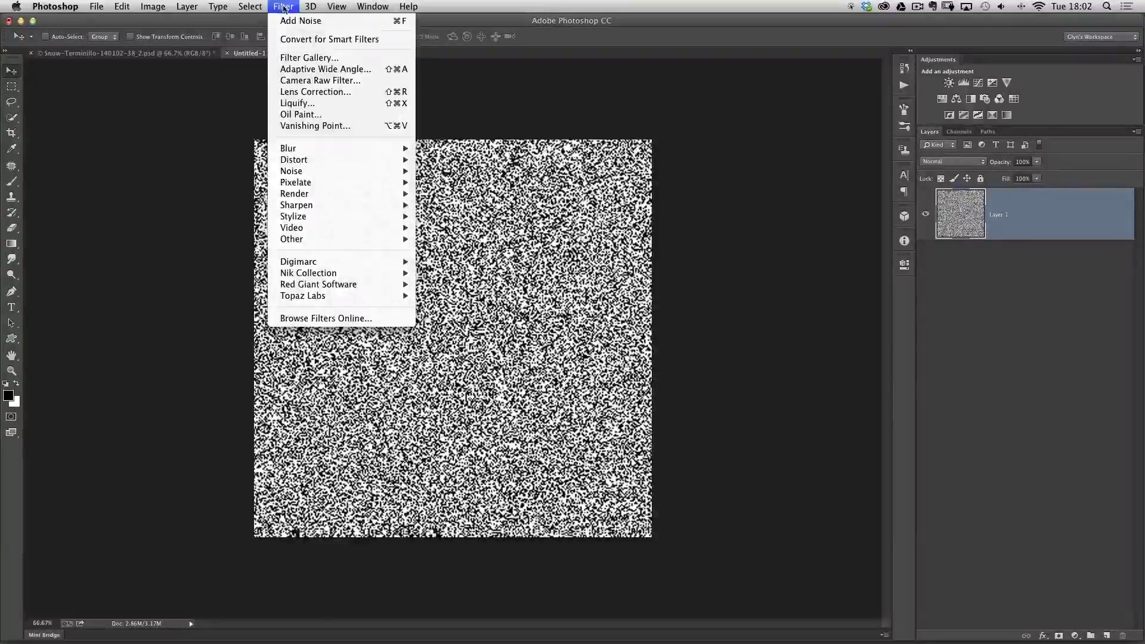
{"action": "left_click", "coordinate": [322, 58]}
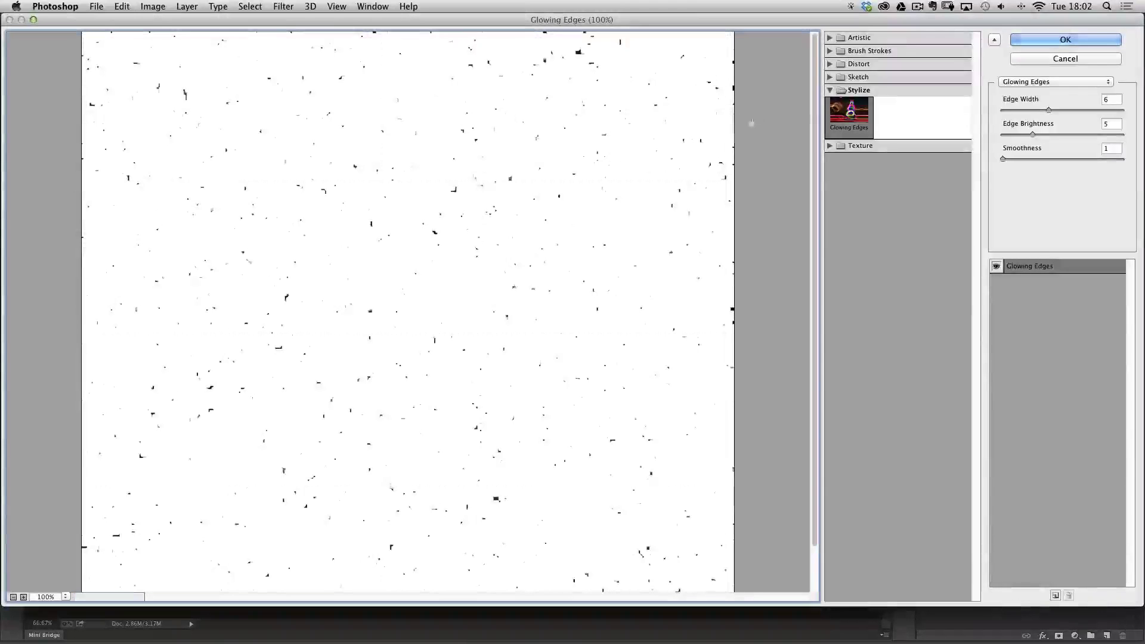
{"action": "left_click", "coordinate": [852, 91]}
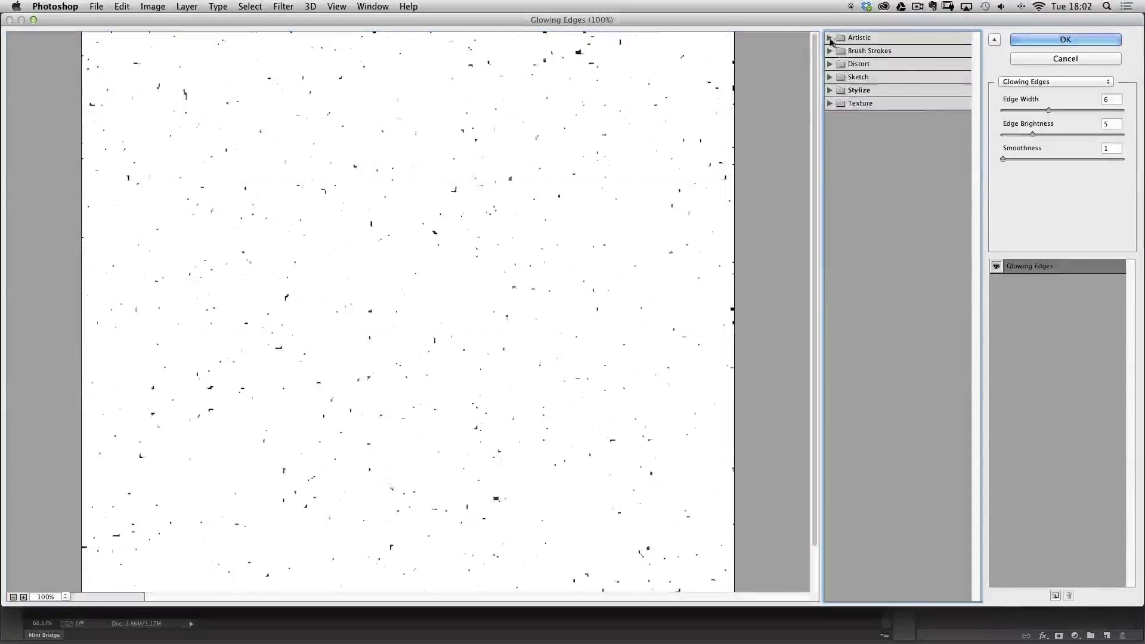
{"action": "left_click", "coordinate": [848, 39]}
{"action": "left_click", "coordinate": [848, 40]}
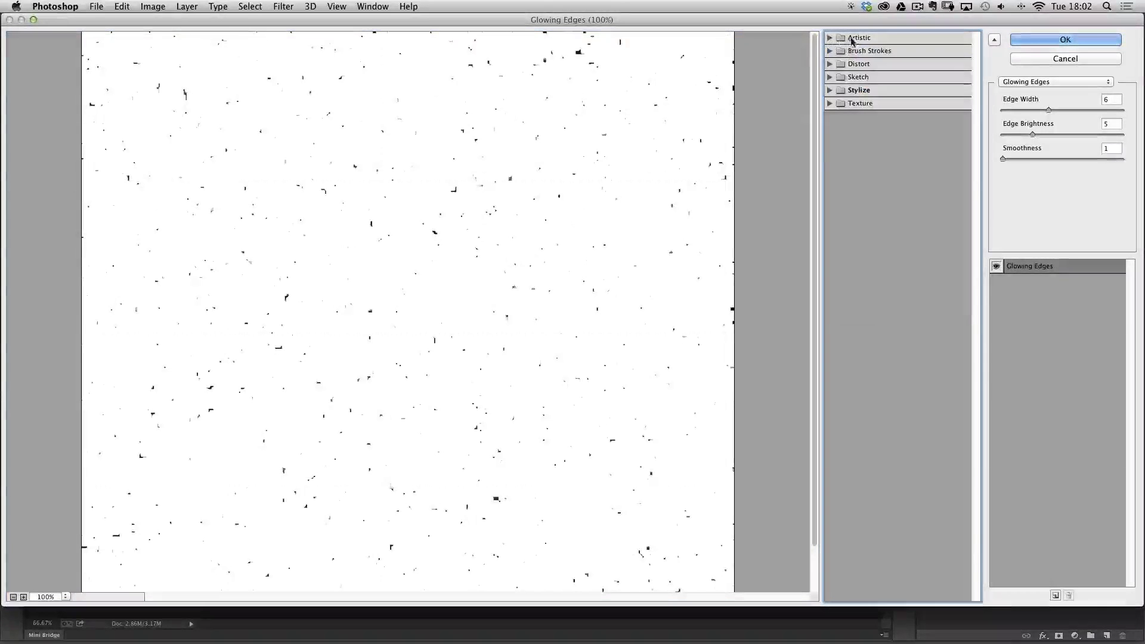
{"action": "left_click", "coordinate": [834, 40]}
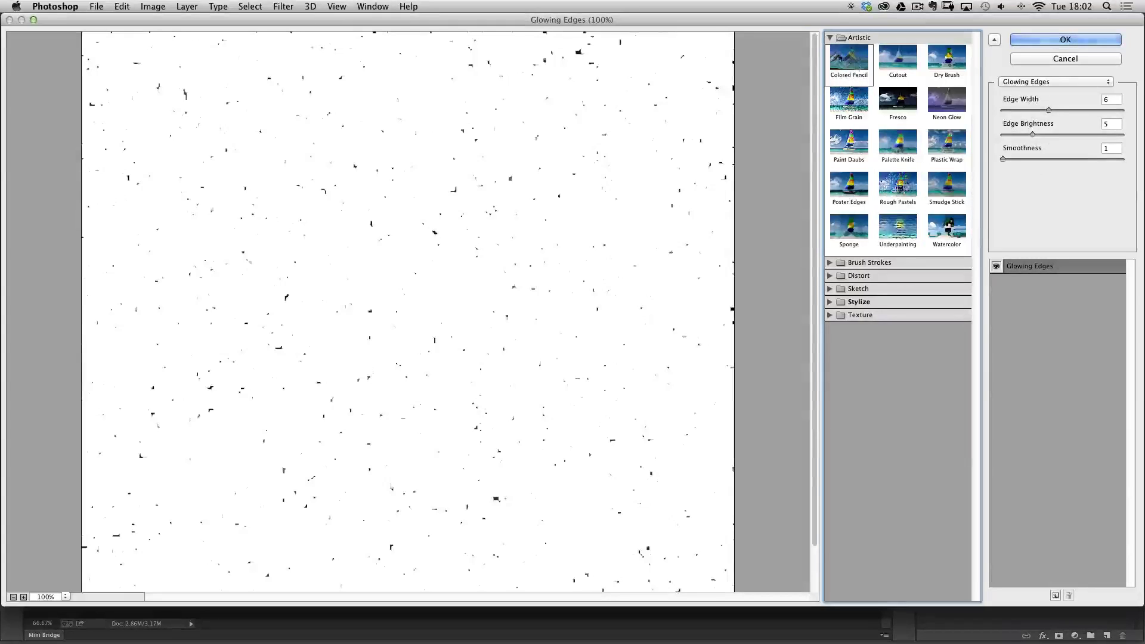
{"action": "left_click", "coordinate": [831, 38]}
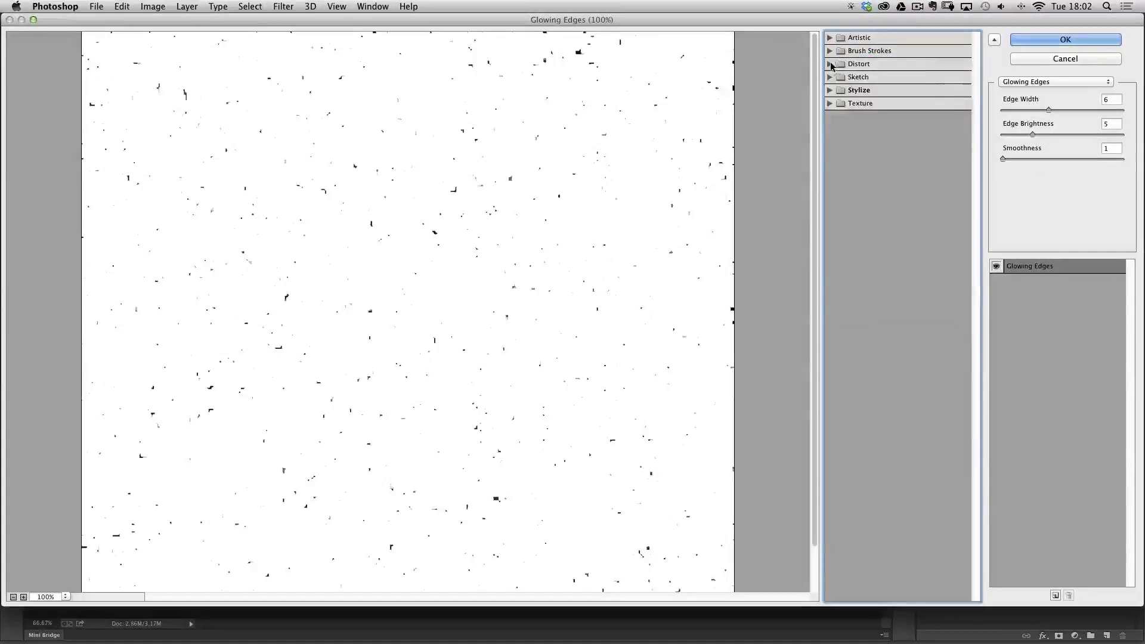
{"action": "left_click", "coordinate": [831, 64]}
{"action": "left_click", "coordinate": [831, 64]}
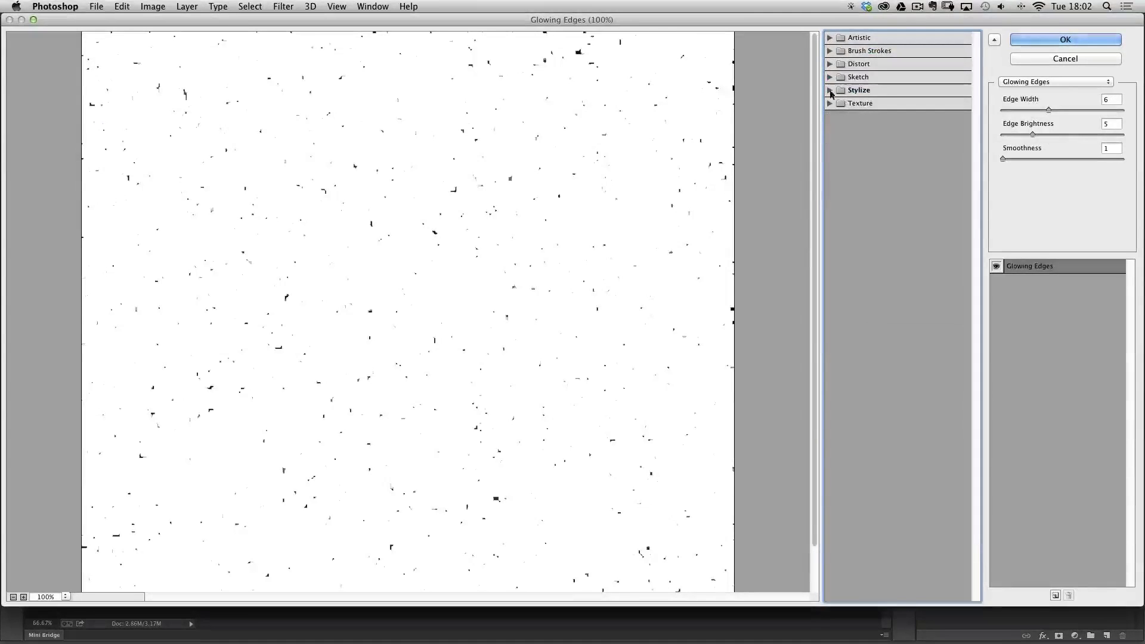
{"action": "left_click", "coordinate": [830, 91]}
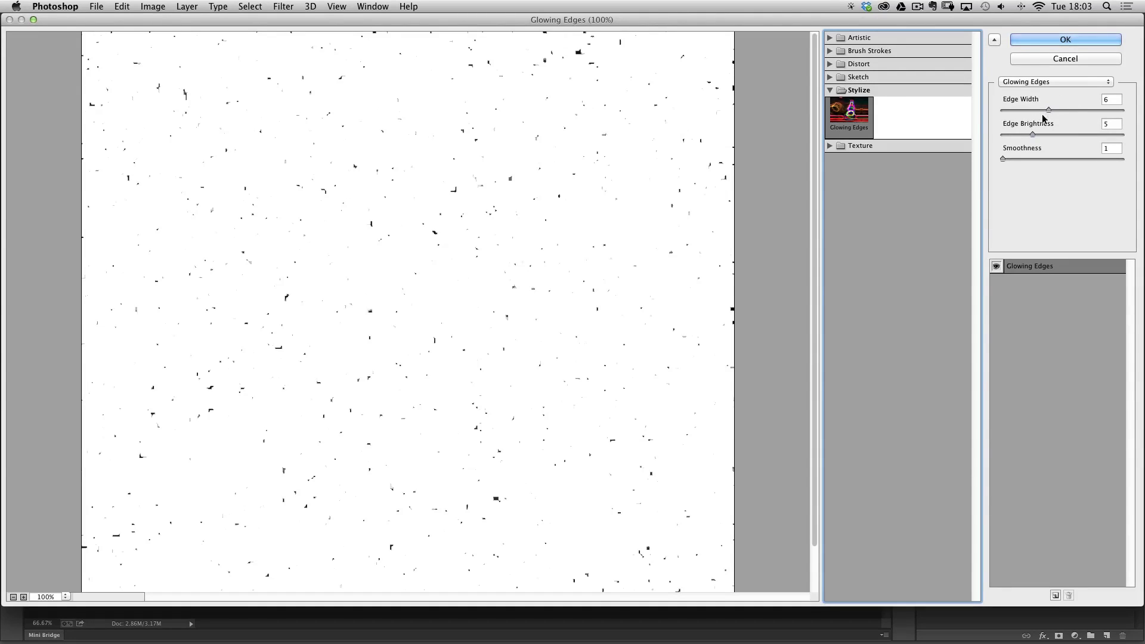
- Apply Glowing Edges to the noise layer with Edge Width 6, Edge Brightness 5 and Smoothness 1
{"action": "mouse_move", "coordinate": [1050, 111]}
{"action": "left_mouse_down"}
{"action": "mouse_move", "coordinate": [1062, 113]}
{"action": "mouse_move", "coordinate": [1035, 113]}
{"action": "mouse_move", "coordinate": [1046, 110]}
{"action": "left_mouse_up"}
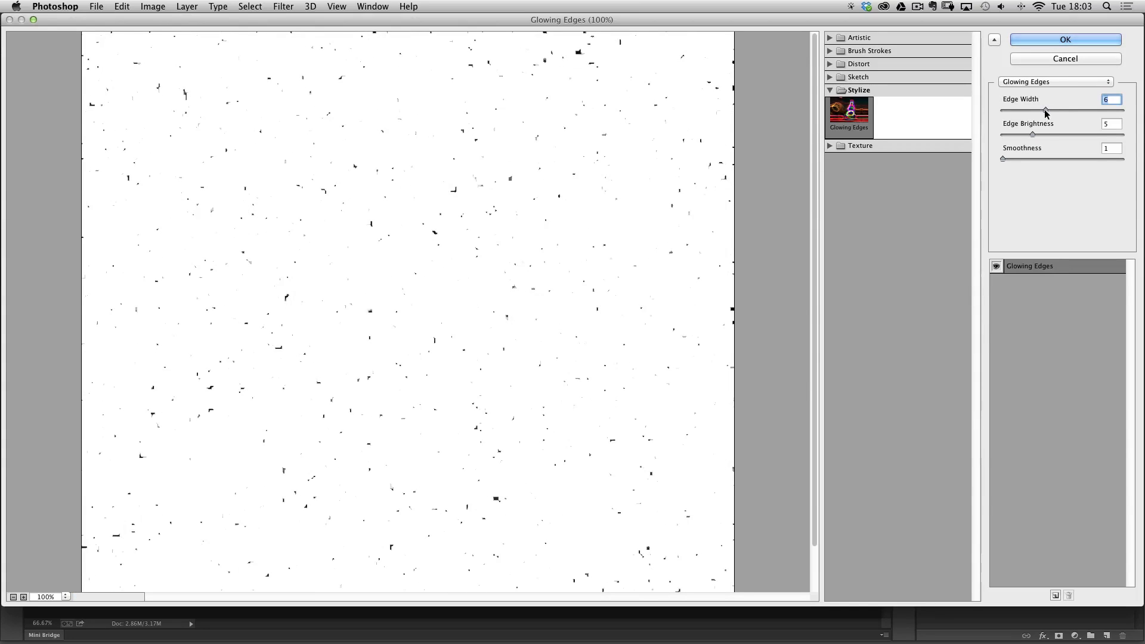
{"action": "left_click_drag", "start_coordinate": [1033, 135], "coordinate": [1016, 135]}
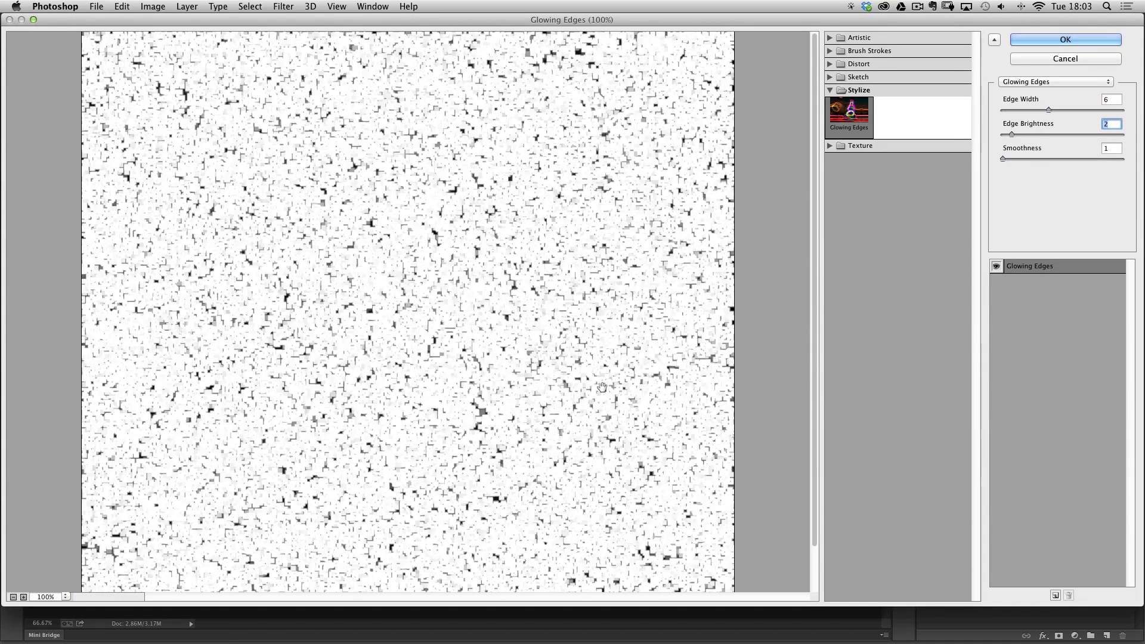
{"action": "left_click_drag", "start_coordinate": [1011, 134], "coordinate": [1038, 136]}
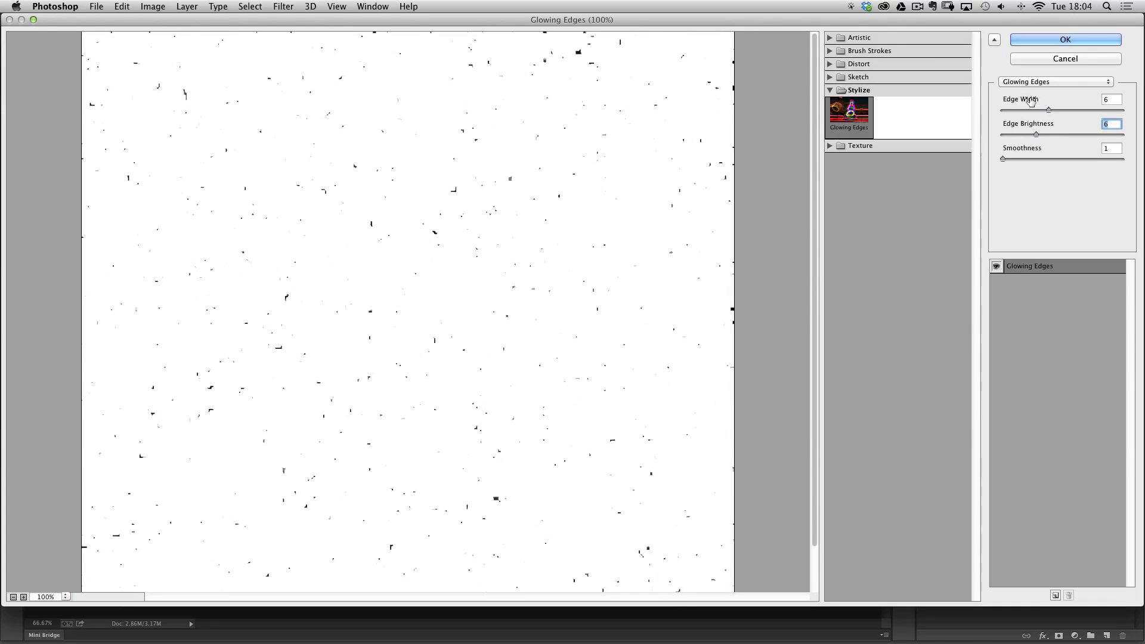
{"action": "left_click_drag", "start_coordinate": [1019, 120], "coordinate": [1036, 204]}
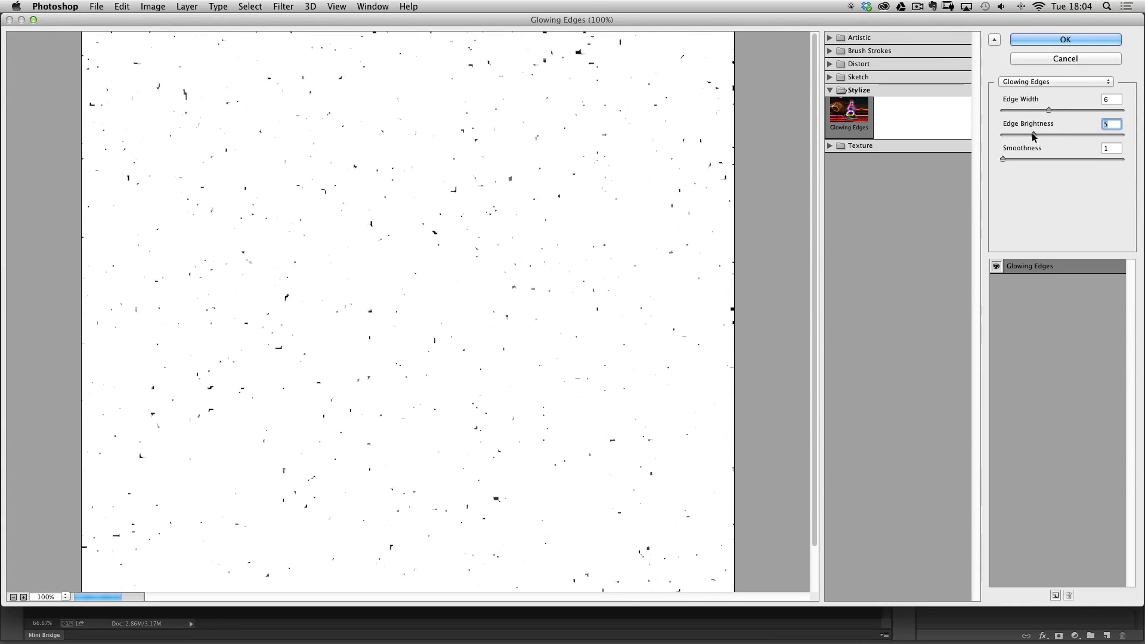
{"action": "left_click", "coordinate": [1048, 109]}
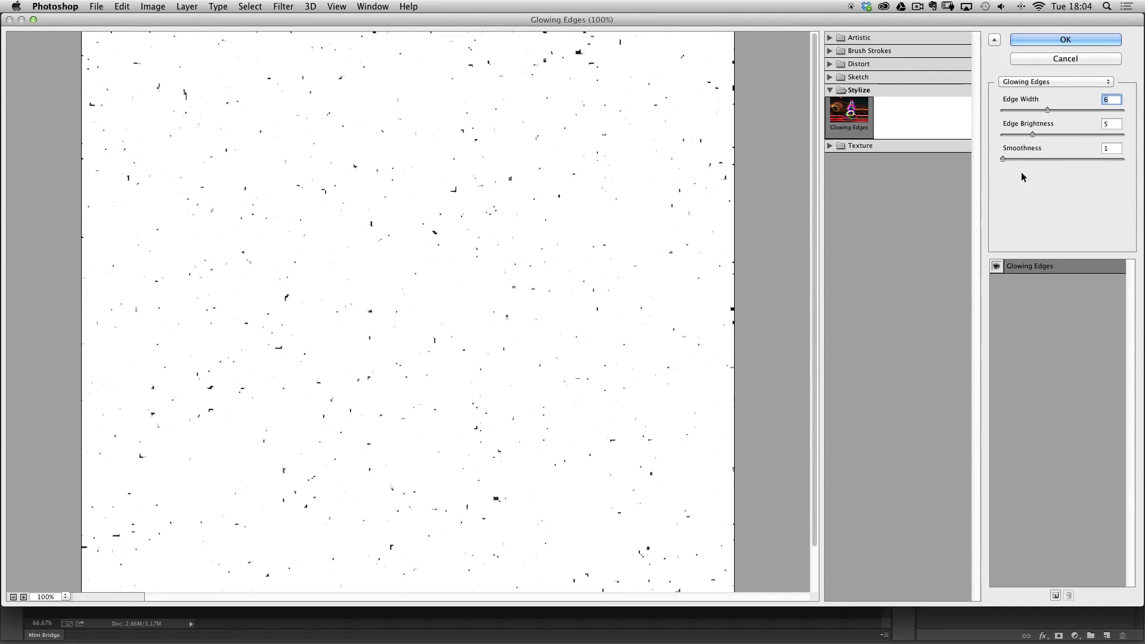
{"action": "left_click", "coordinate": [1002, 160]}
{"action": "left_click", "coordinate": [1066, 40]}
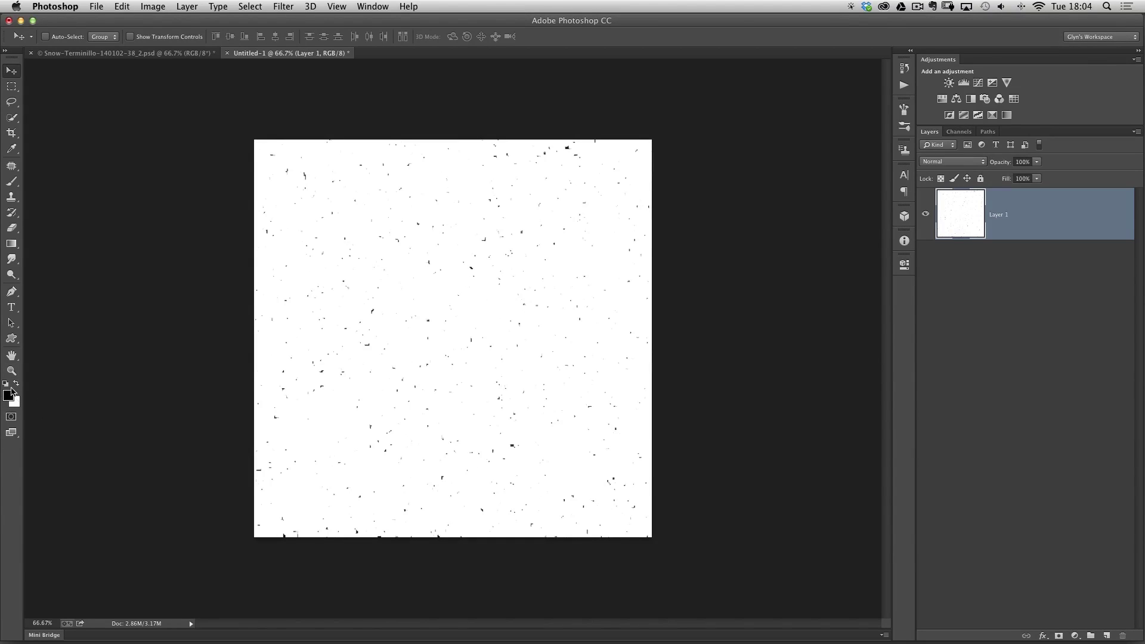
- Make white the foreground colour and set up the Gradient tool with the Foreground to Transparent preset
{"action": "key", "text": "x"}
{"action": "left_click", "coordinate": [12, 244]}
{"action": "left_click", "coordinate": [14, 243]}
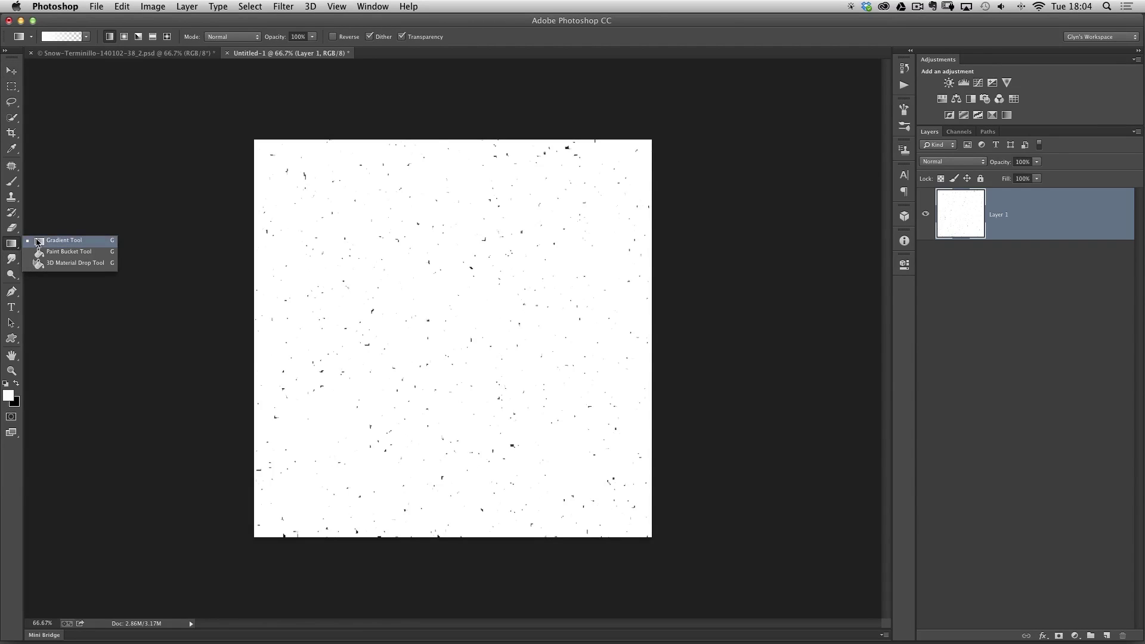
{"action": "left_click", "coordinate": [54, 242]}
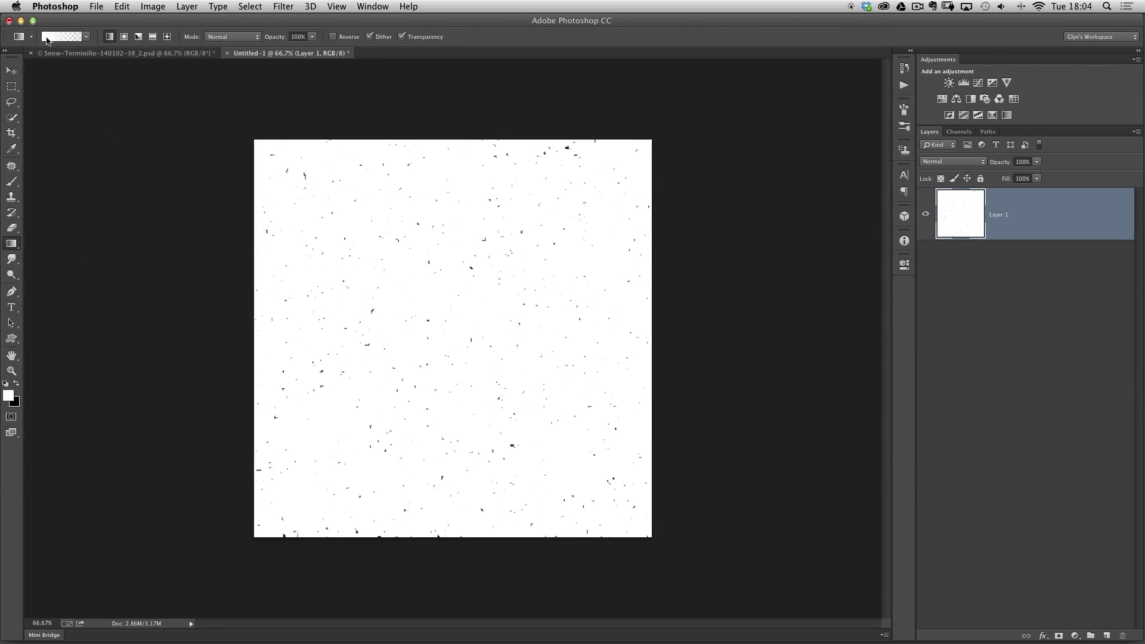
{"action": "left_click", "coordinate": [62, 38]}
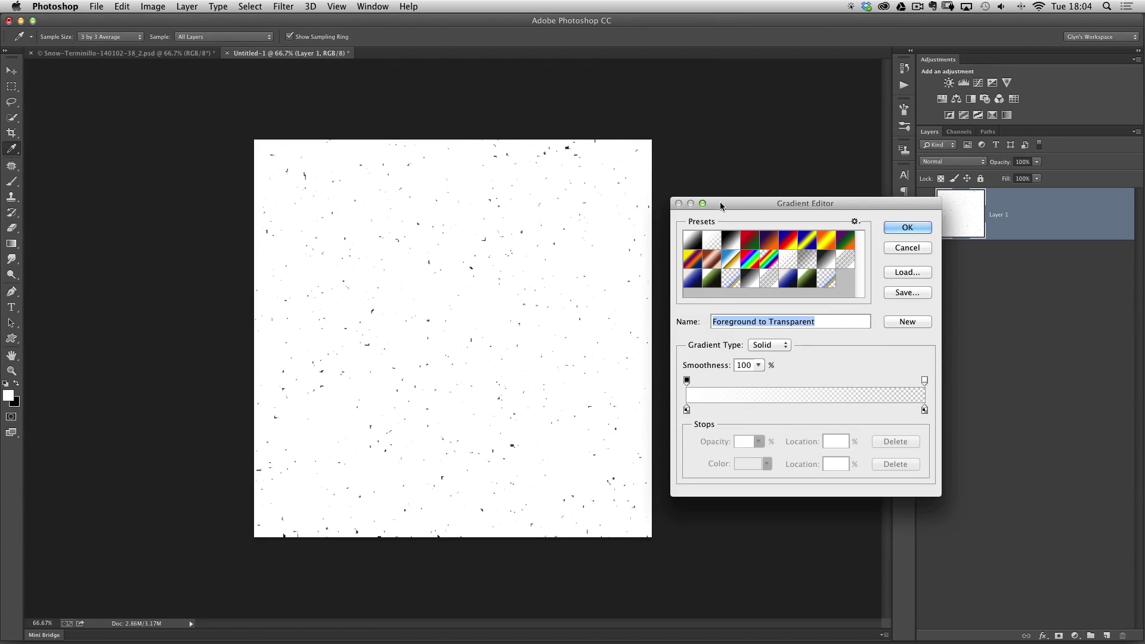
{"action": "left_click_drag", "start_coordinate": [723, 203], "coordinate": [672, 159]}
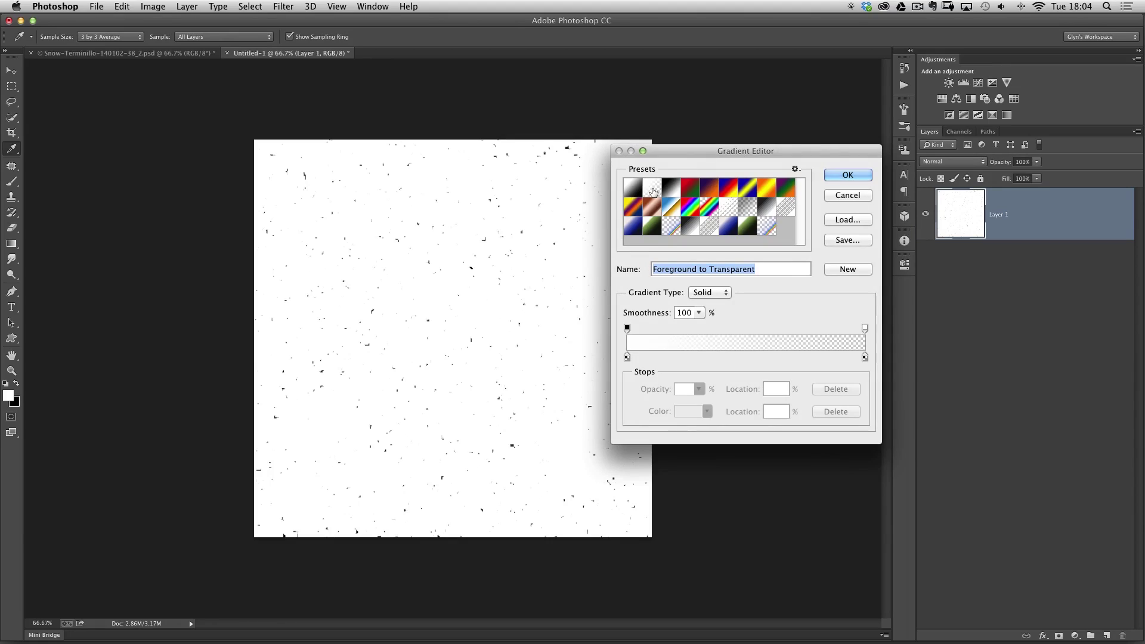
{"action": "left_click", "coordinate": [848, 174]}
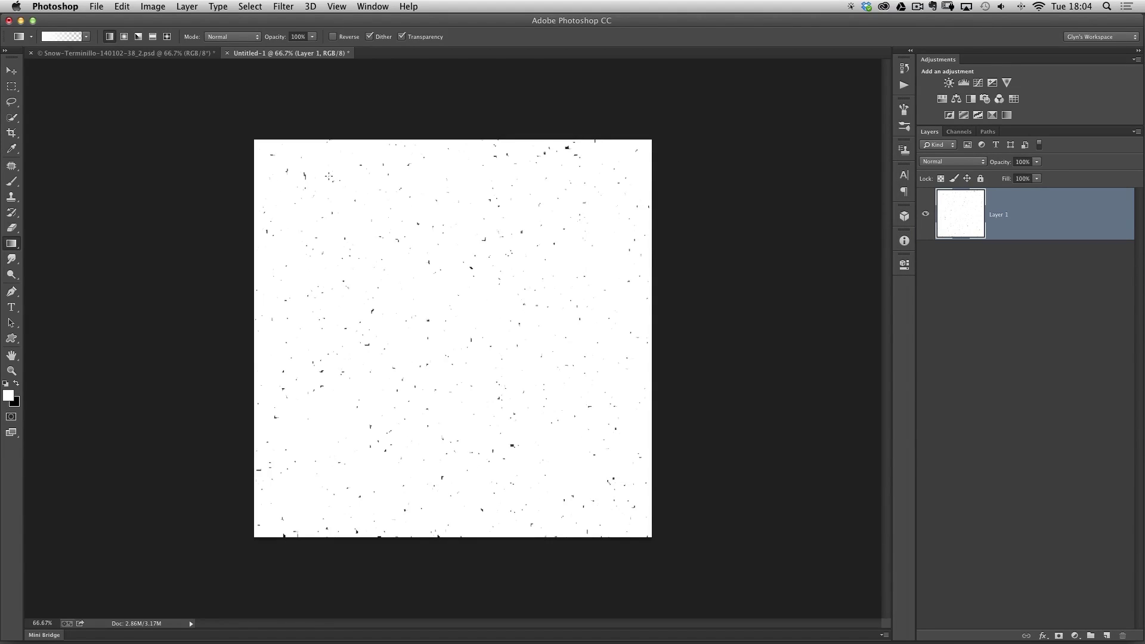
- Fade the speckles to white around all four canvas edges with linear gradients drawn inward from outside the canvas
{"action": "left_click", "coordinate": [109, 37]}
{"action": "left_click_drag", "start_coordinate": [677, 325], "coordinate": [522, 323]}
{"action": "left_click_drag", "start_coordinate": [448, 116], "coordinate": [456, 211]}
{"action": "left_click_drag", "start_coordinate": [219, 323], "coordinate": [320, 323]}
{"action": "left_click_drag", "start_coordinate": [481, 562], "coordinate": [464, 464]}
{"action": "left_click_drag", "start_coordinate": [423, 118], "coordinate": [425, 144]}
- Darken the speckles with a Levels adjustment by shifting the midtone input toward the highlights
{"action": "left_click", "coordinate": [148, 8]}
{"action": "mouse_move", "coordinate": [160, 40]}
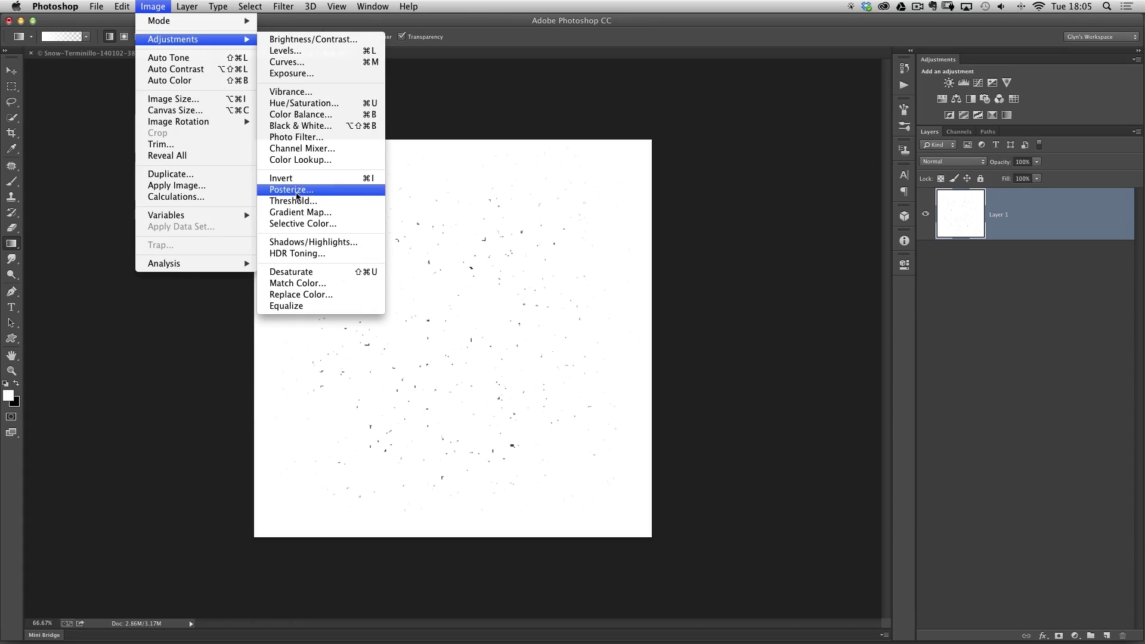
{"action": "left_click", "coordinate": [289, 51]}
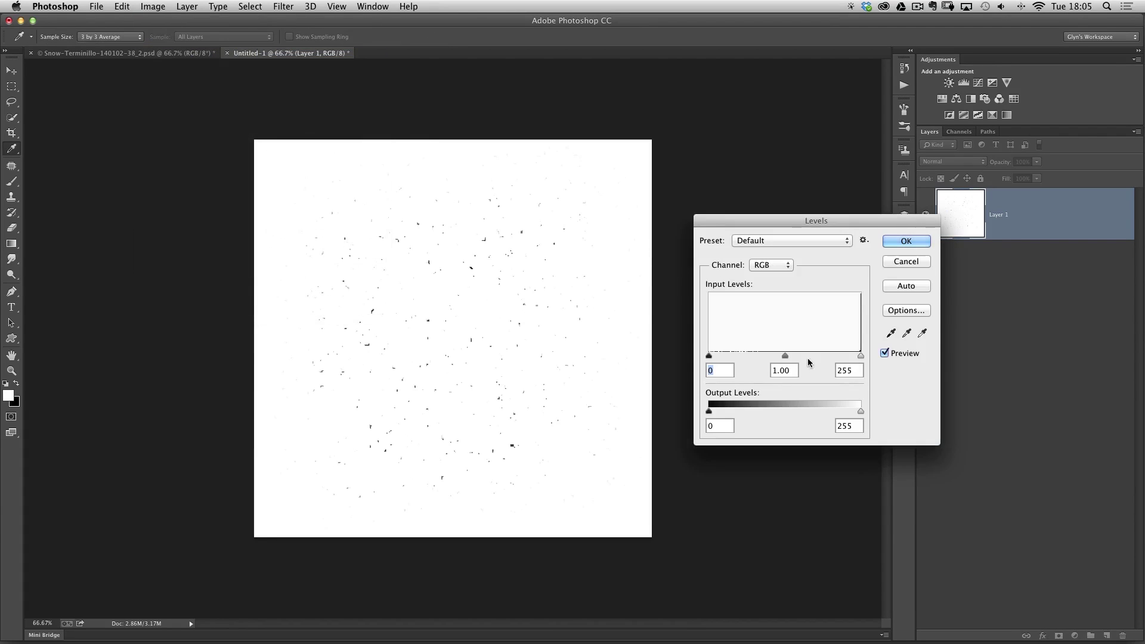
{"action": "left_click_drag", "start_coordinate": [785, 355], "coordinate": [813, 356]}
{"action": "left_click", "coordinate": [903, 241]}
{"action": "key", "text": "g"}
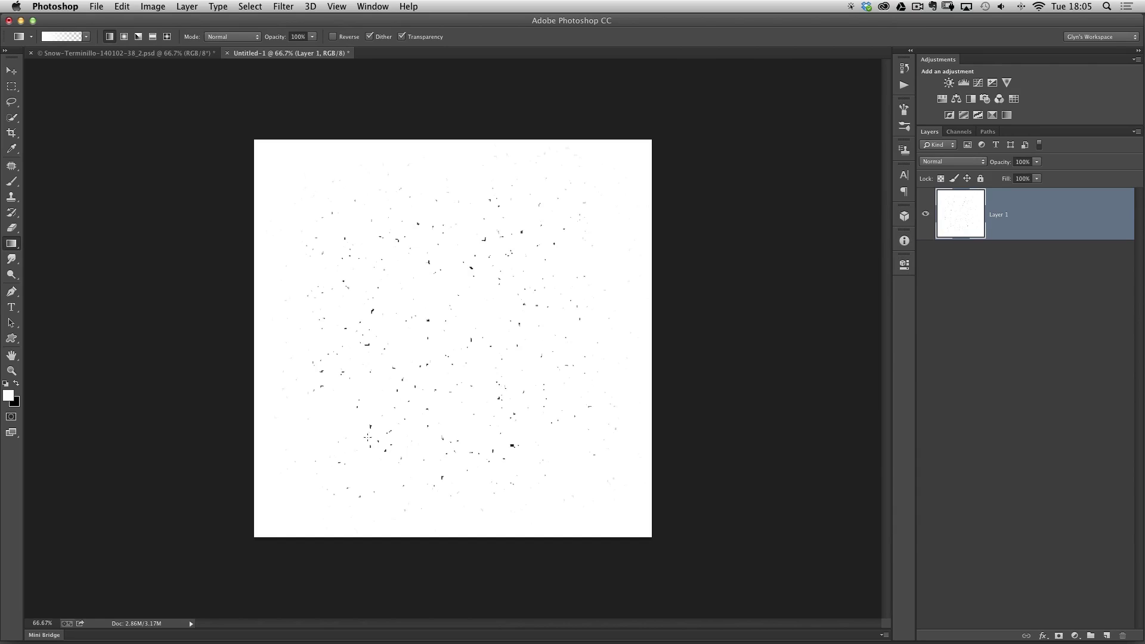
- Define the speckled texture as a brush preset named Snow
{"action": "left_click", "coordinate": [123, 7]}
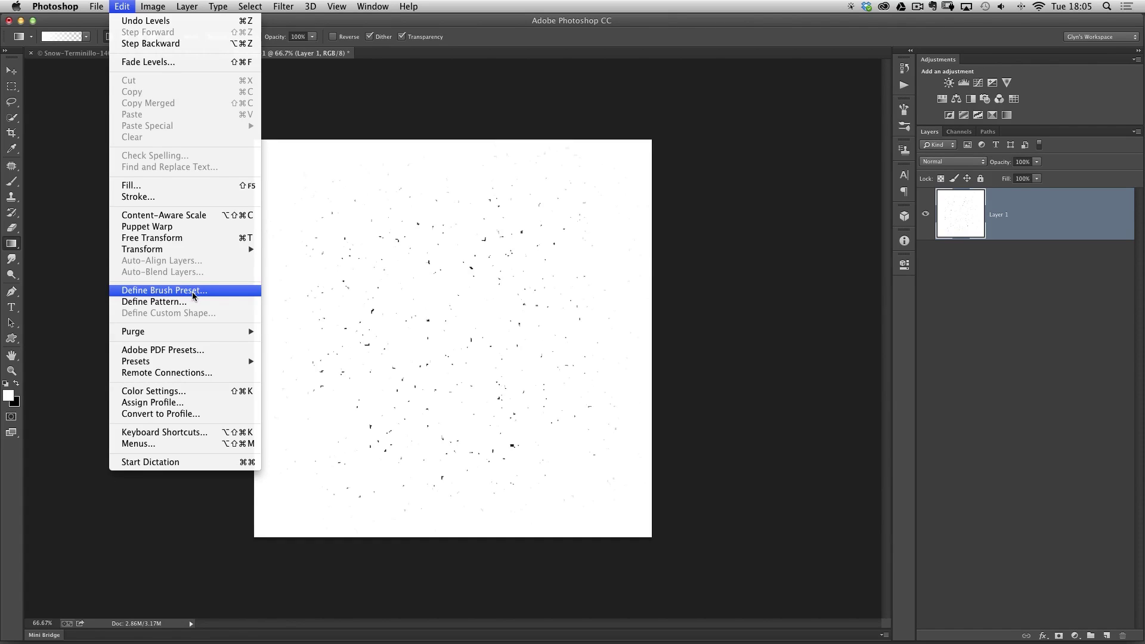
{"action": "left_click", "coordinate": [169, 291]}
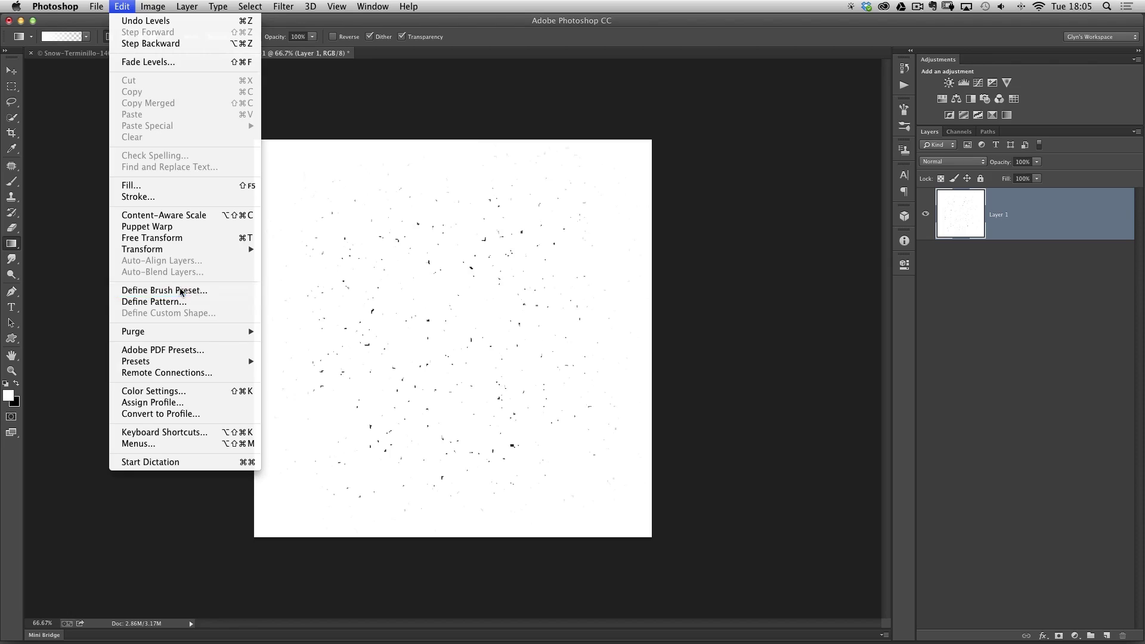
{"action": "type", "text": "Snow"}
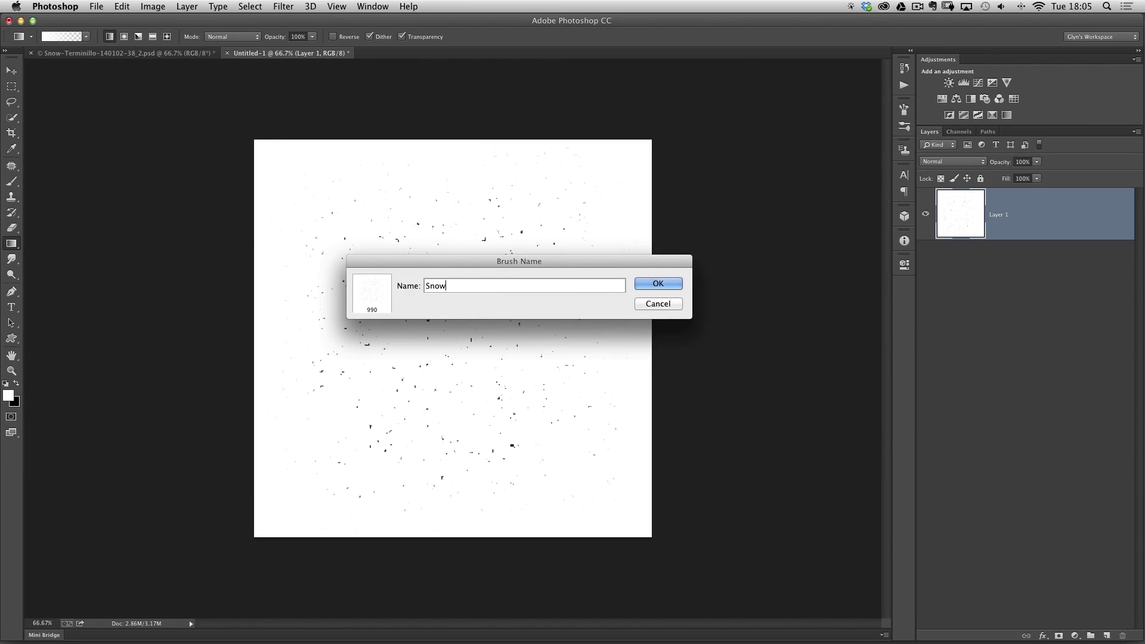
{"action": "key", "text": "Return"}
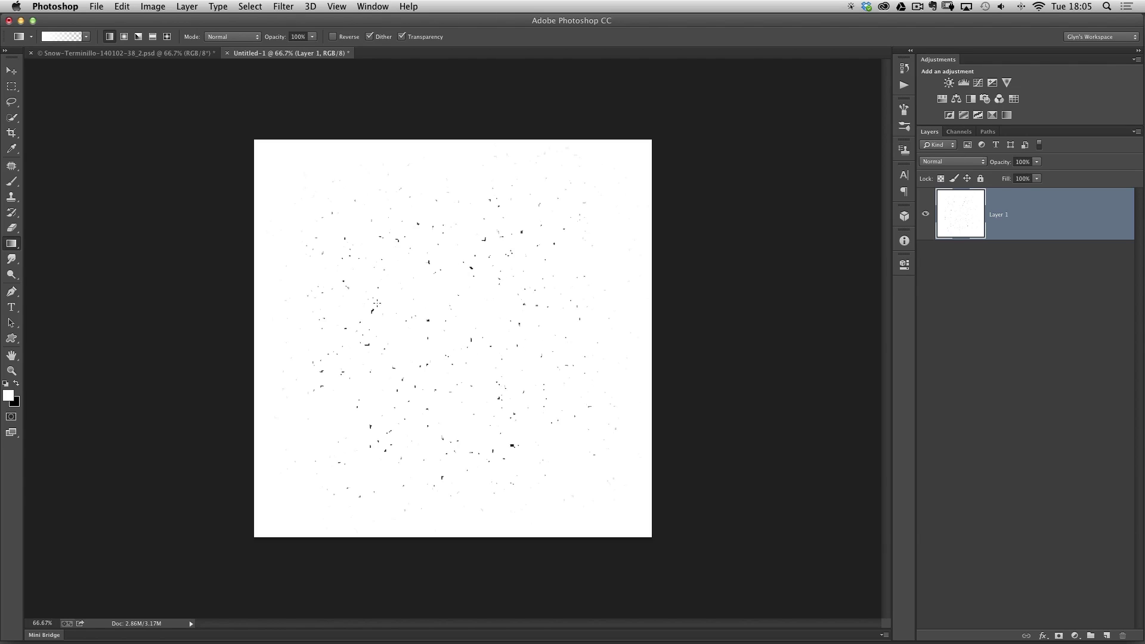
- Close the texture document without saving it and return to the winter forest photo
{"action": "left_click", "coordinate": [95, 6]}
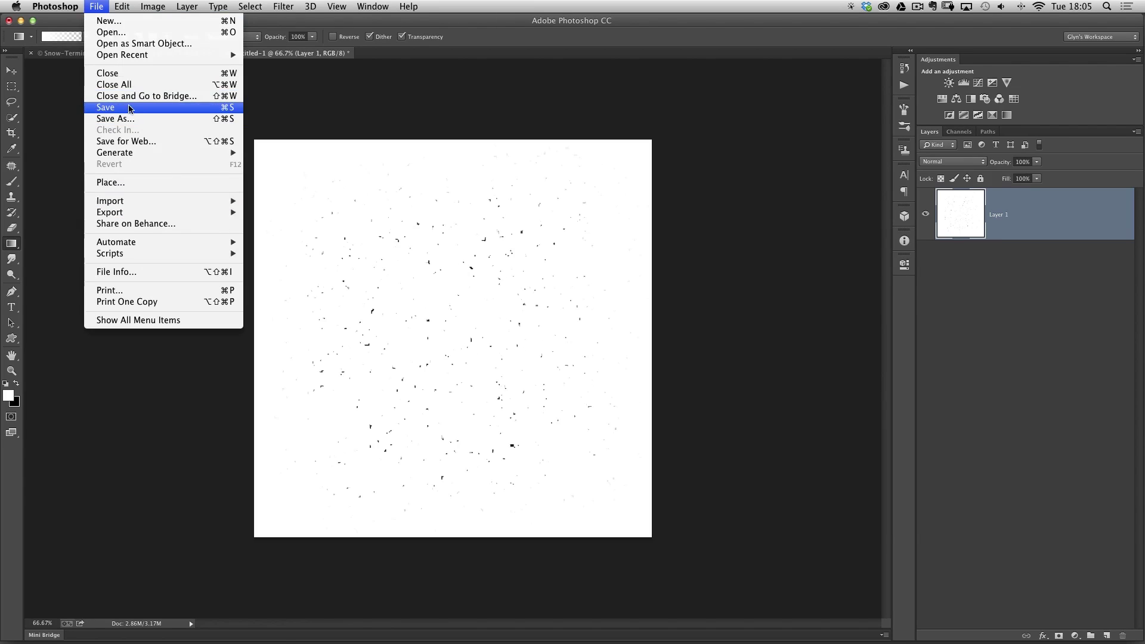
{"action": "left_click", "coordinate": [140, 74]}
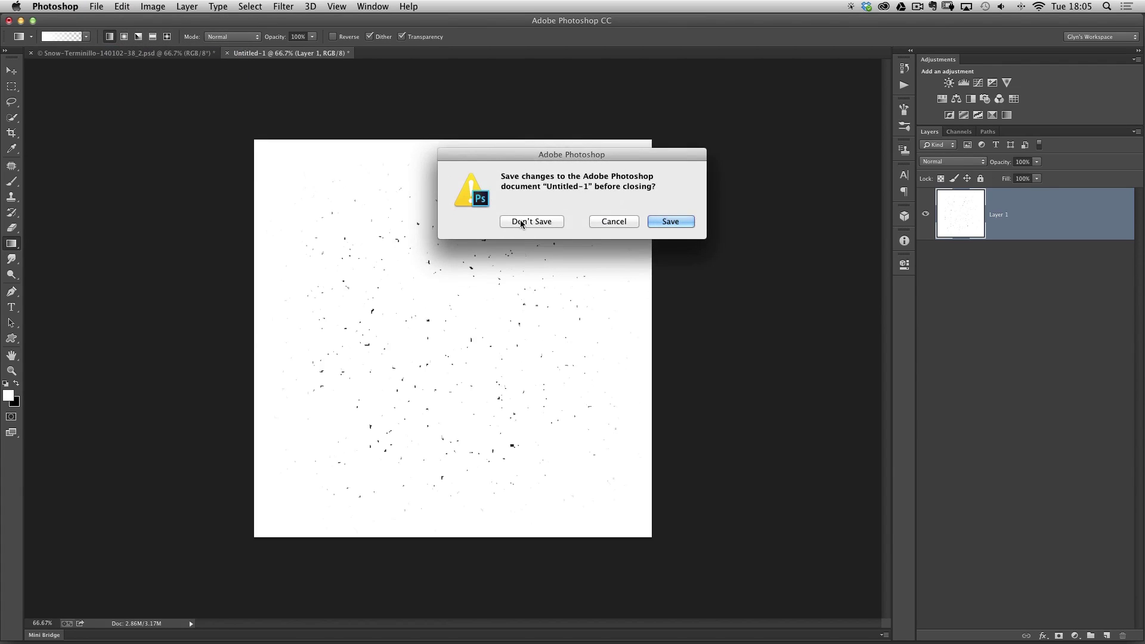
{"action": "left_click", "coordinate": [523, 223]}
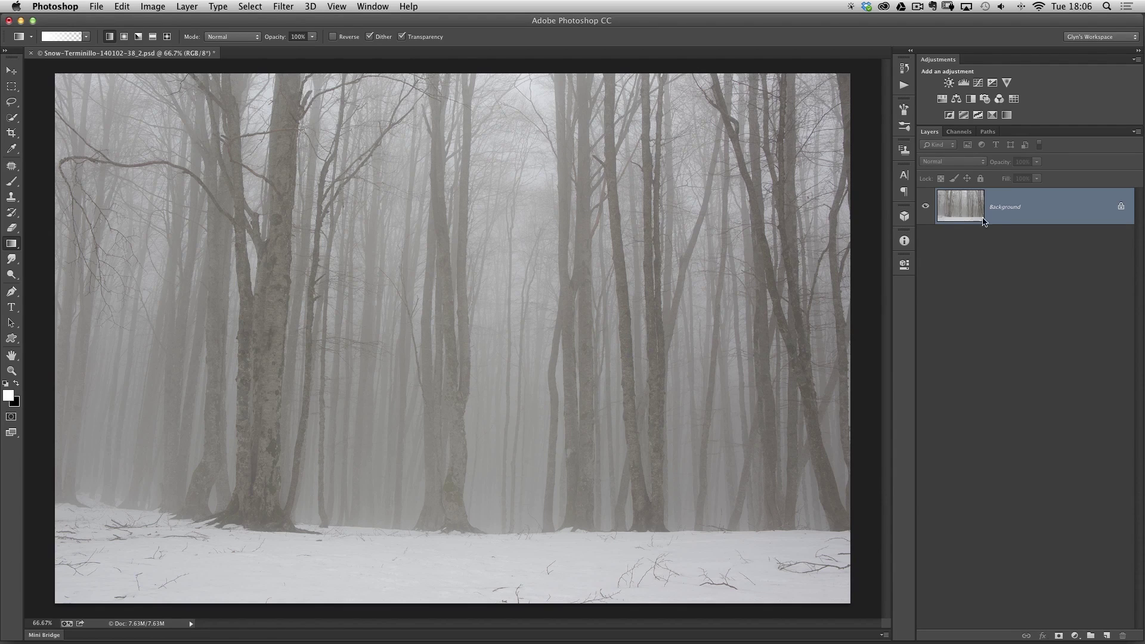
- Add a new empty layer above the forest Background and make black the foreground colour
{"action": "key", "text": "v"}
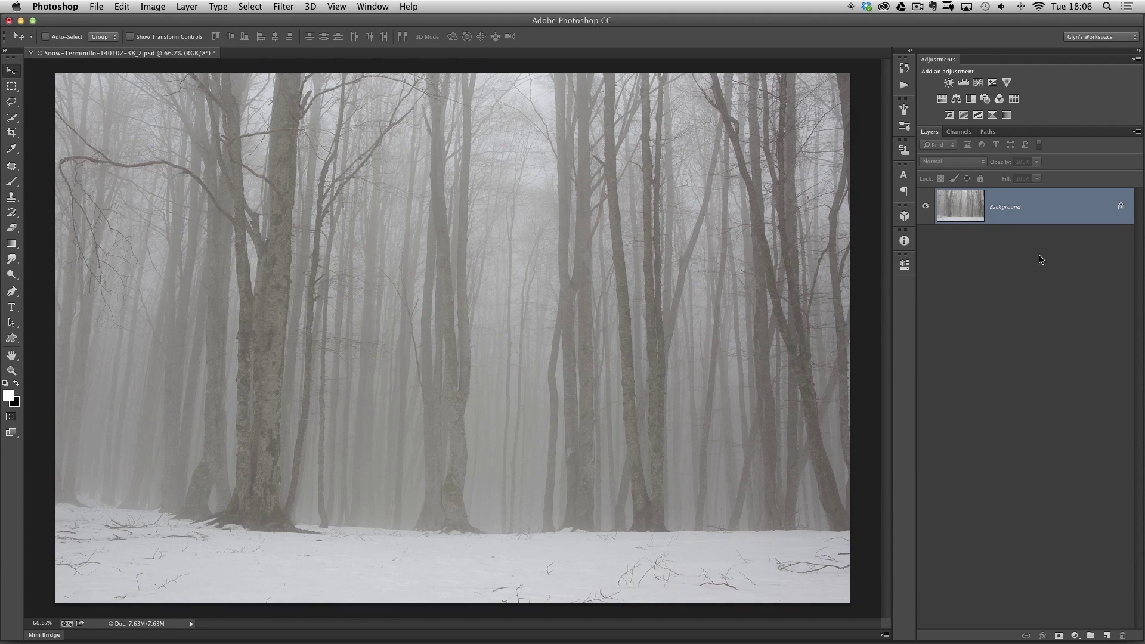
{"action": "left_click", "coordinate": [1106, 636]}
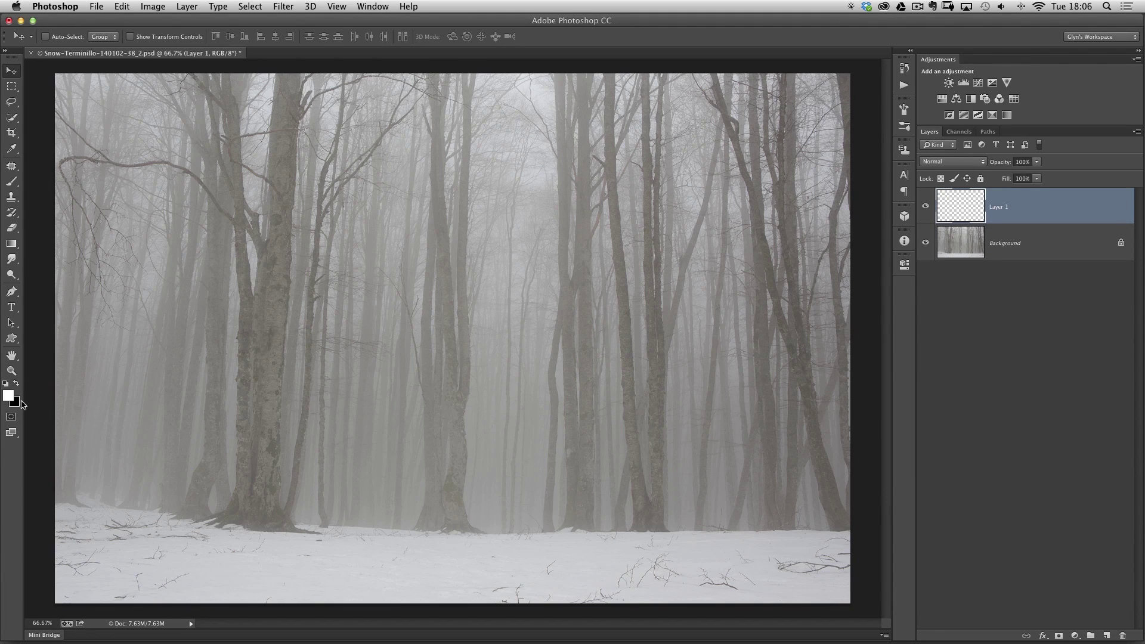
{"action": "left_click", "coordinate": [17, 383]}
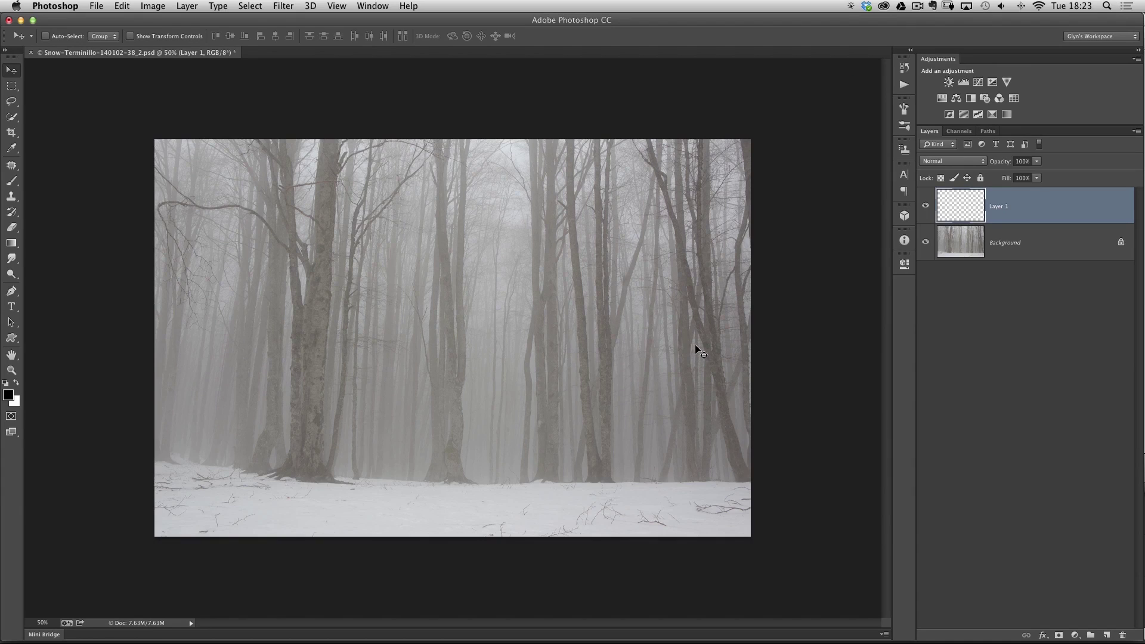
- Activate the Brush tool and choose the 990 px Snow brush from the end of the presets
{"action": "key", "text": "b"}
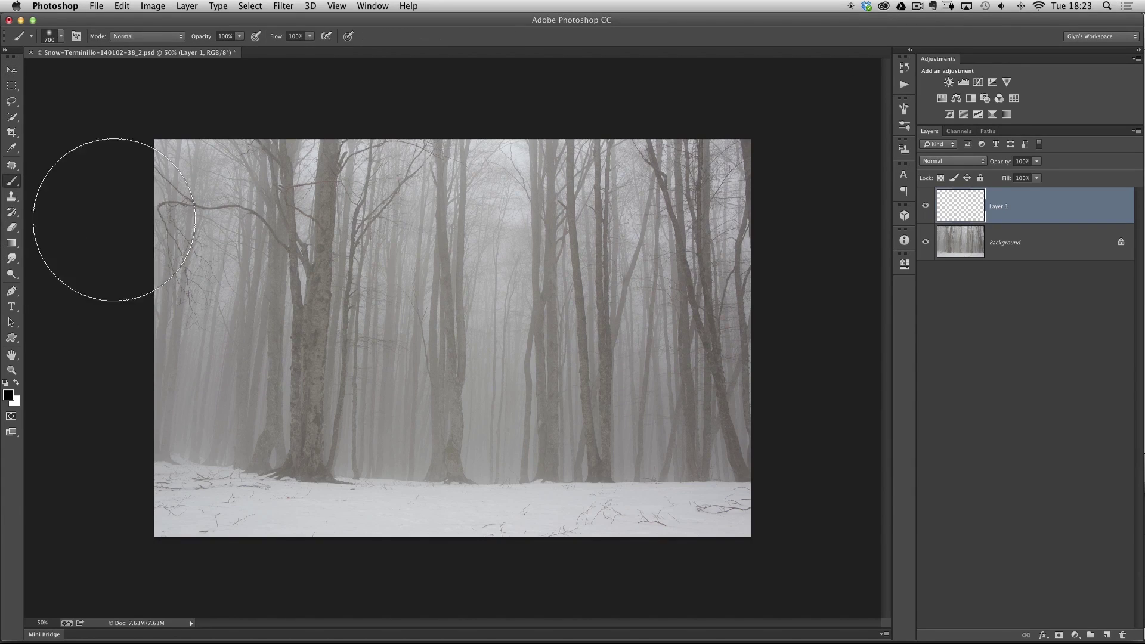
{"action": "left_click", "coordinate": [61, 38]}
{"action": "left_click_drag", "start_coordinate": [323, 207], "coordinate": [331, 278]}
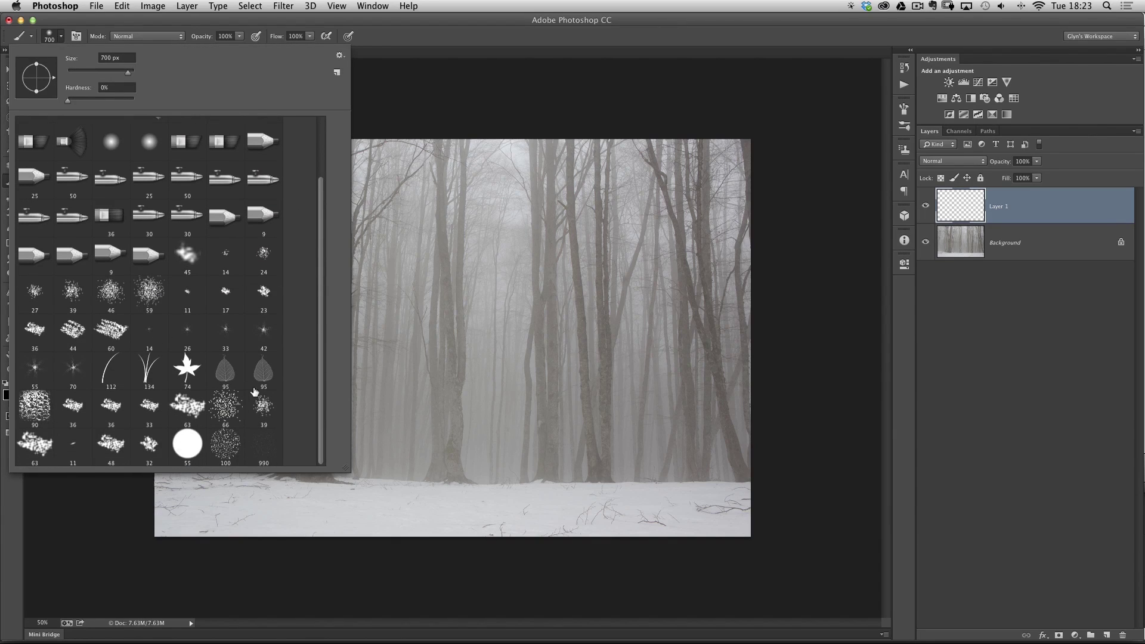
{"action": "left_click", "coordinate": [263, 440]}
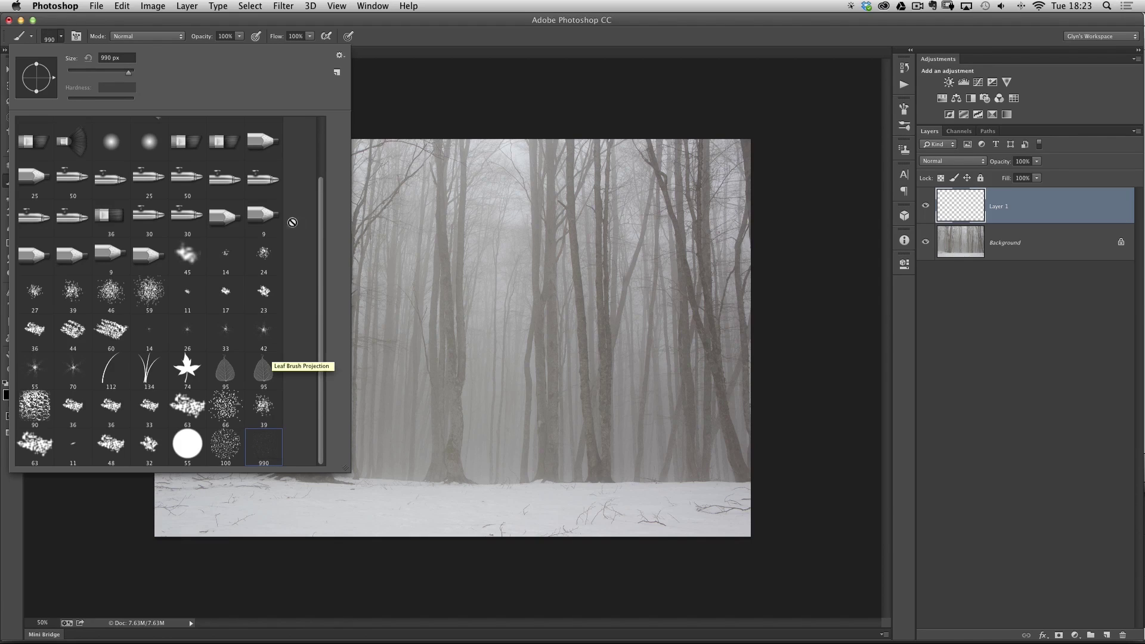
{"action": "left_click", "coordinate": [394, 40]}
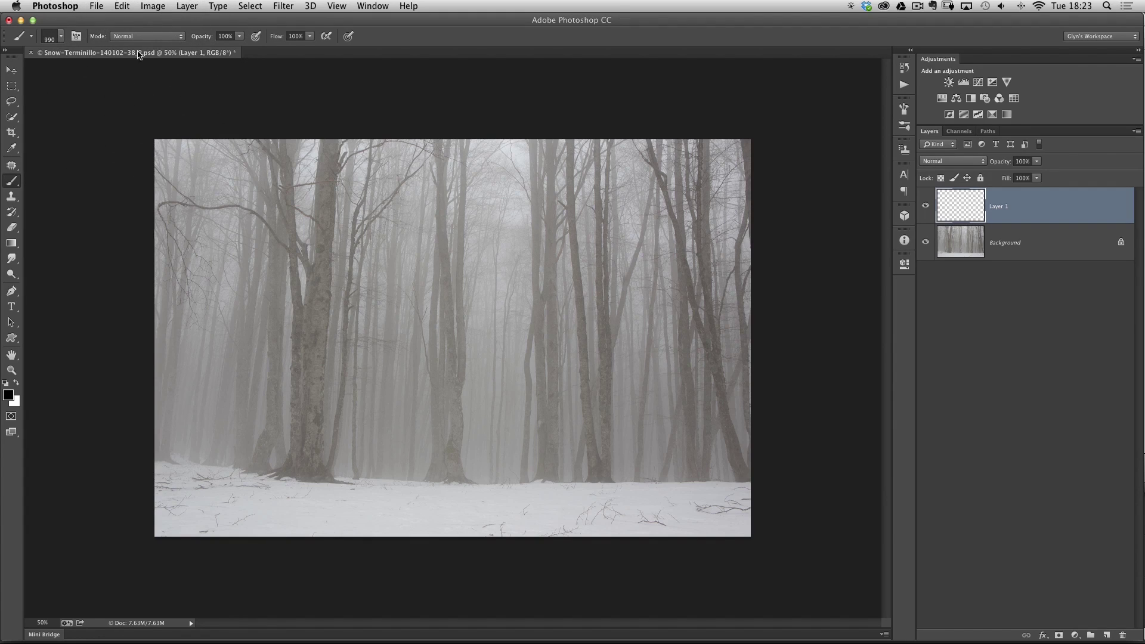
- Increase the spacing of the snow brush in its Brush Tip Shape settings
{"action": "left_click", "coordinate": [77, 37]}
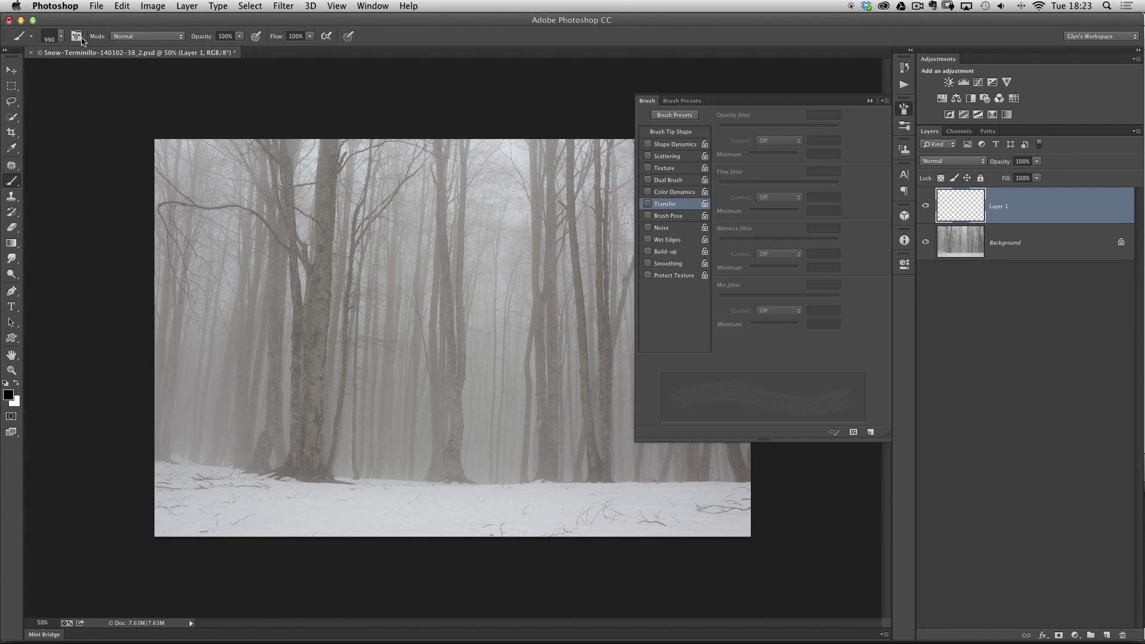
{"action": "left_click", "coordinate": [680, 133]}
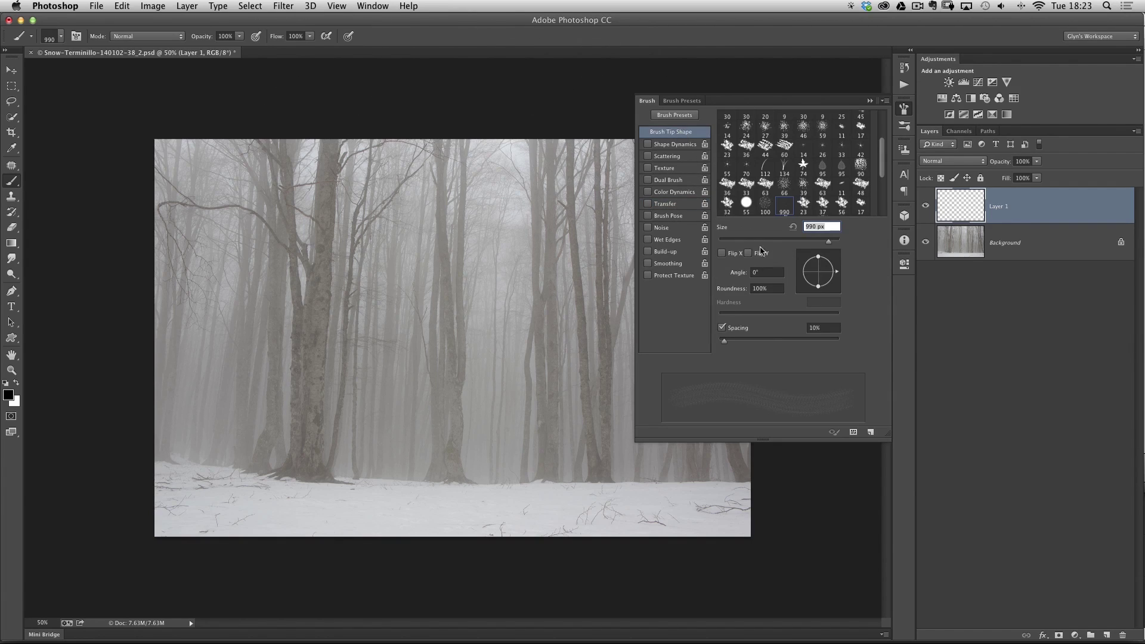
{"action": "left_click_drag", "start_coordinate": [724, 342], "coordinate": [749, 345]}
- Enable Shape Dynamics with 100% Angle Jitter controlled by Pen Pressure, and turn on Scattering for the snow brush
{"action": "left_click", "coordinate": [674, 145]}
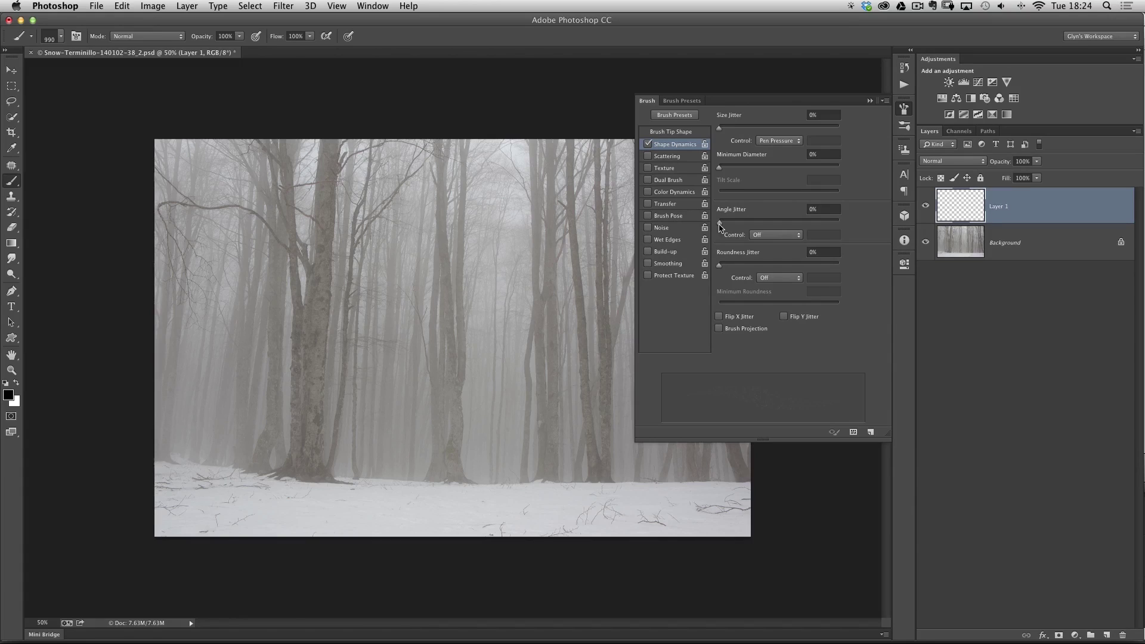
{"action": "left_click_drag", "start_coordinate": [720, 225], "coordinate": [857, 233]}
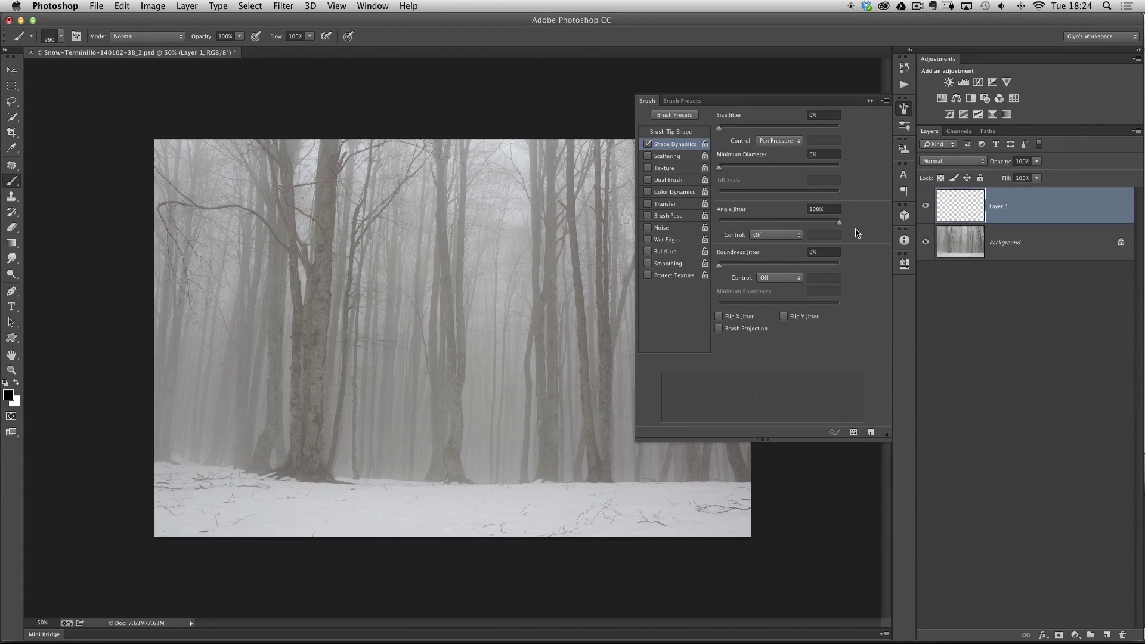
{"action": "left_click", "coordinate": [771, 235]}
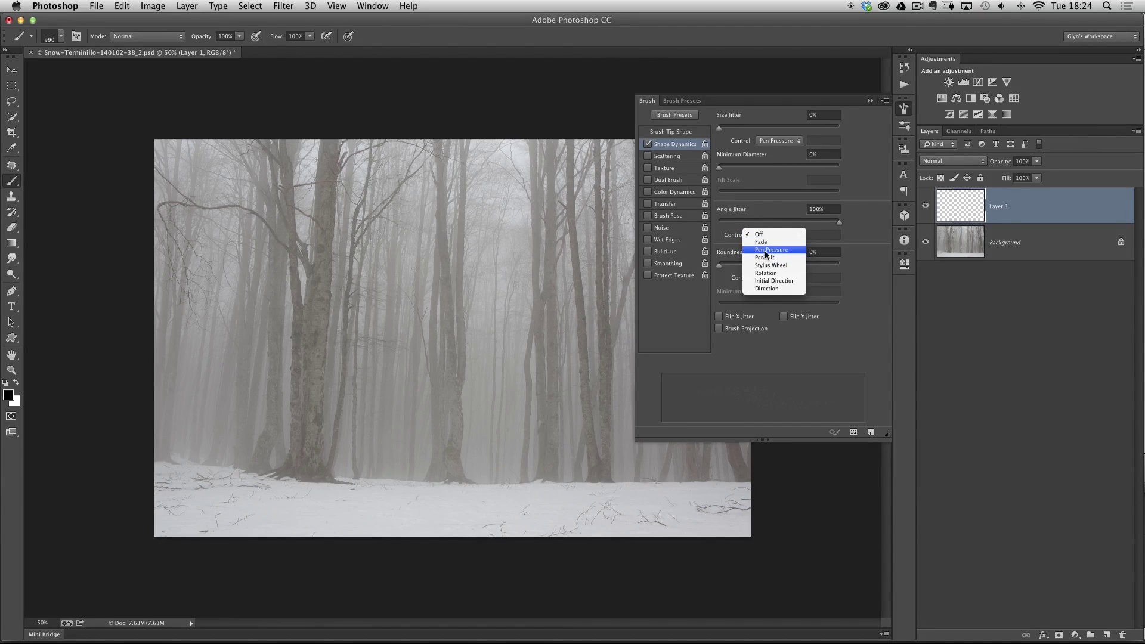
{"action": "left_click", "coordinate": [771, 250]}
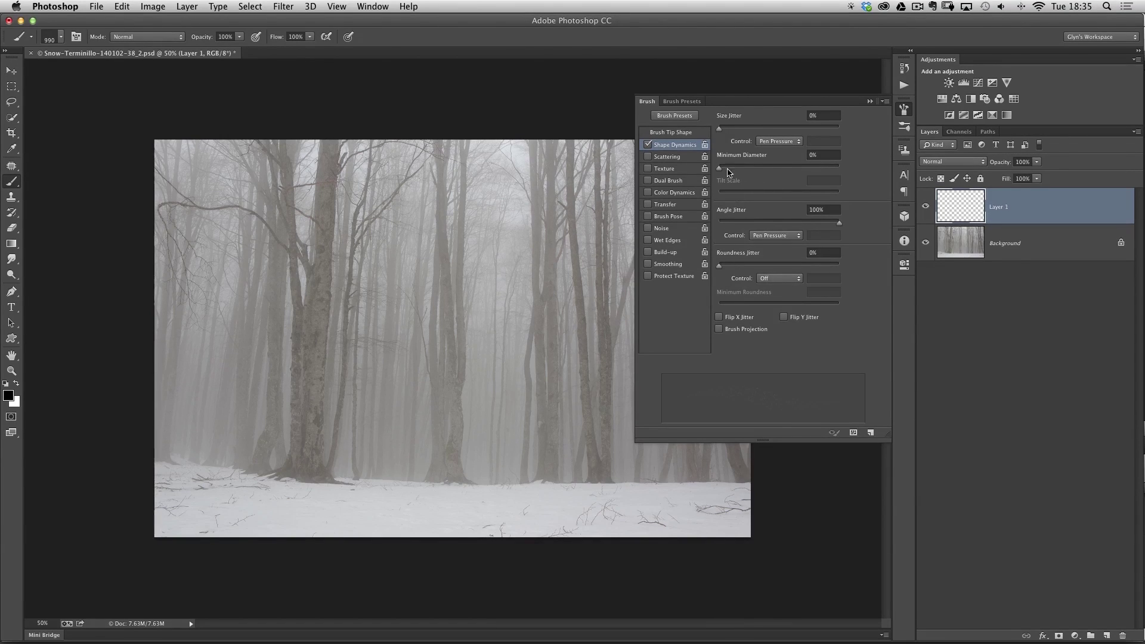
{"action": "left_click", "coordinate": [673, 158]}
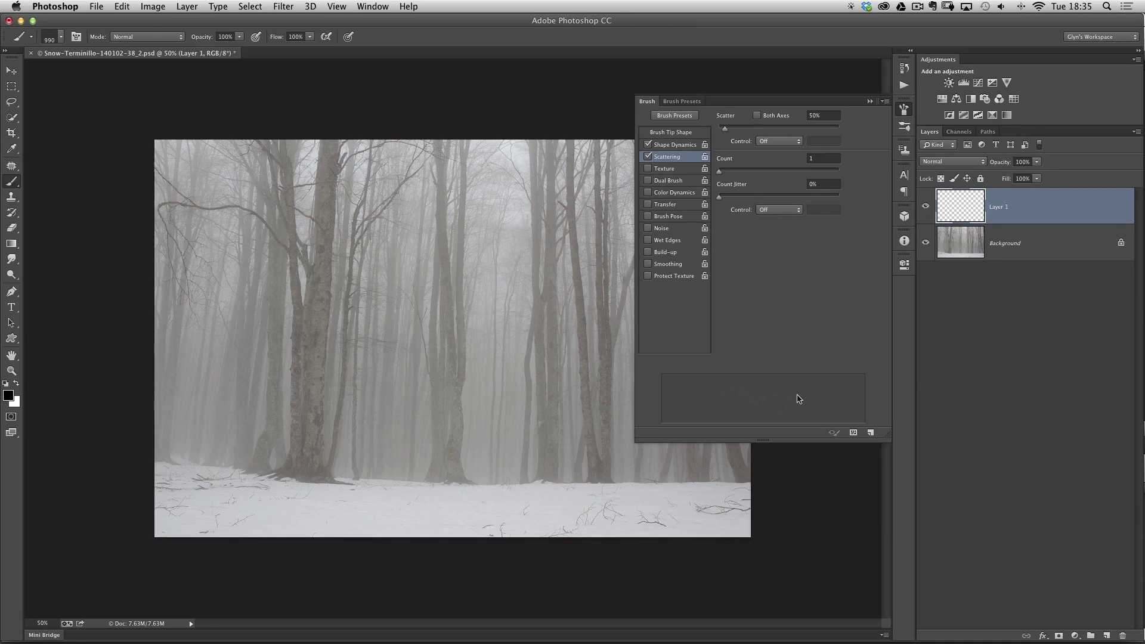
- Fine-tune the snow brush's scatter amount and reduce its size to 200 px
{"action": "left_click_drag", "start_coordinate": [722, 130], "coordinate": [726, 131]}
{"action": "left_click", "coordinate": [904, 110]}
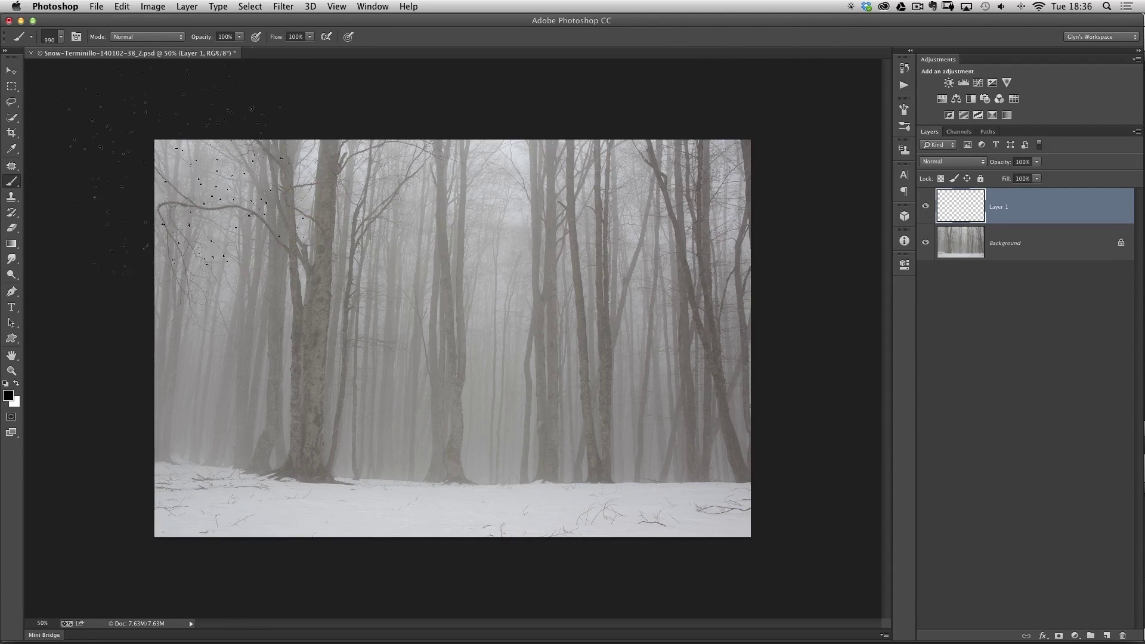
{"action": "left_click", "coordinate": [61, 37]}
{"action": "mouse_move", "coordinate": [127, 78]}
{"action": "left_mouse_down"}
{"action": "mouse_move", "coordinate": [95, 76]}
{"action": "mouse_move", "coordinate": [119, 88]}
{"action": "left_mouse_up"}
{"action": "left_click", "coordinate": [397, 42]}
{"action": "key", "text": "bracketleft"}
{"action": "key", "text": "bracketleft"}
- Paint fine black specks across the forest on Layer 1 and invert them to white
{"action": "left_click", "coordinate": [477, 382]}
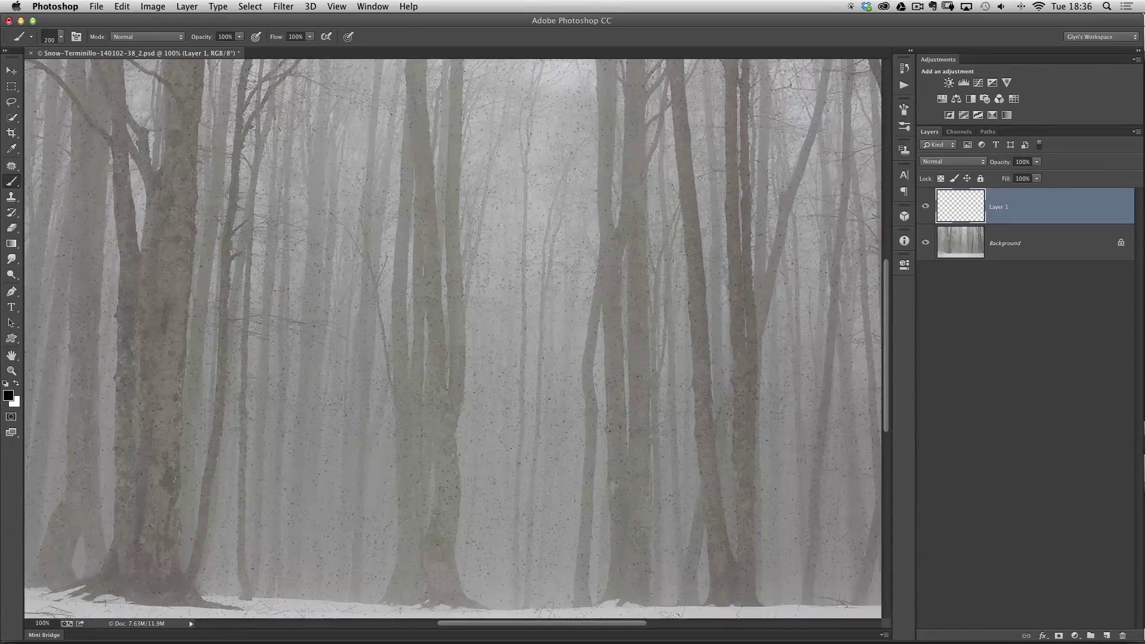
{"action": "key", "text": "v"}
{"action": "key", "text": "super+minus"}
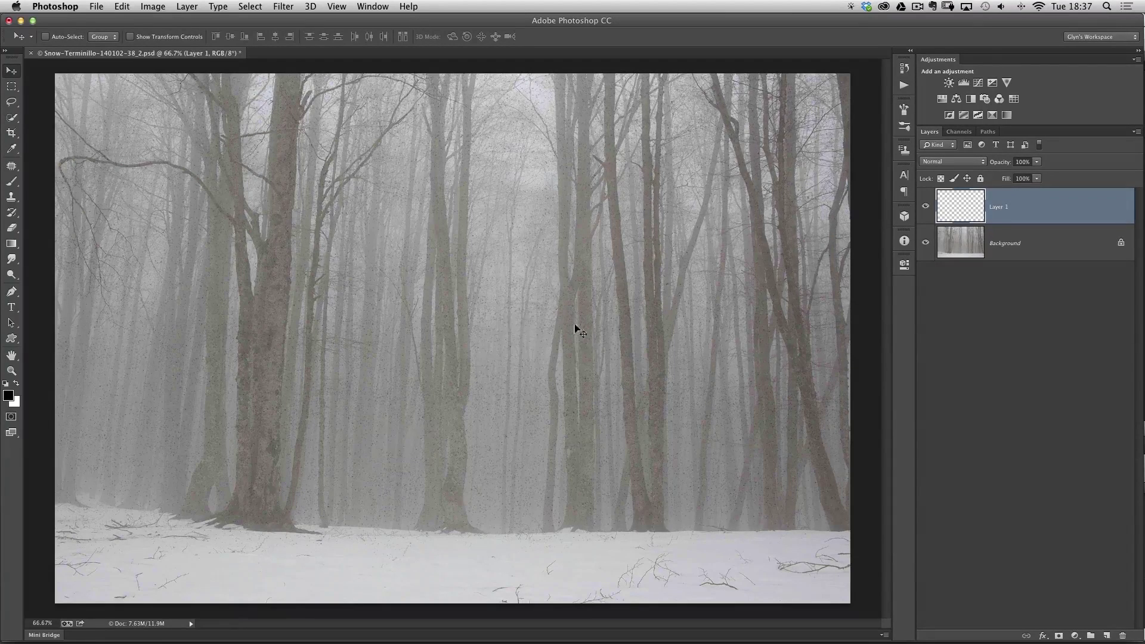
{"action": "left_click", "coordinate": [153, 7]}
{"action": "mouse_move", "coordinate": [179, 39]}
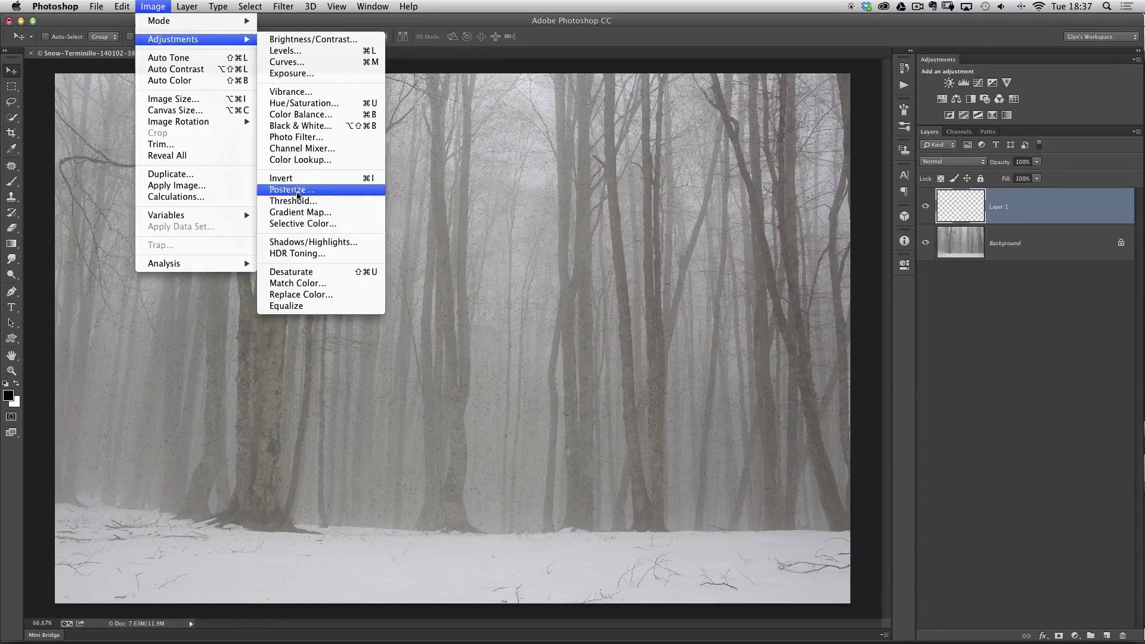
{"action": "left_click", "coordinate": [293, 180]}
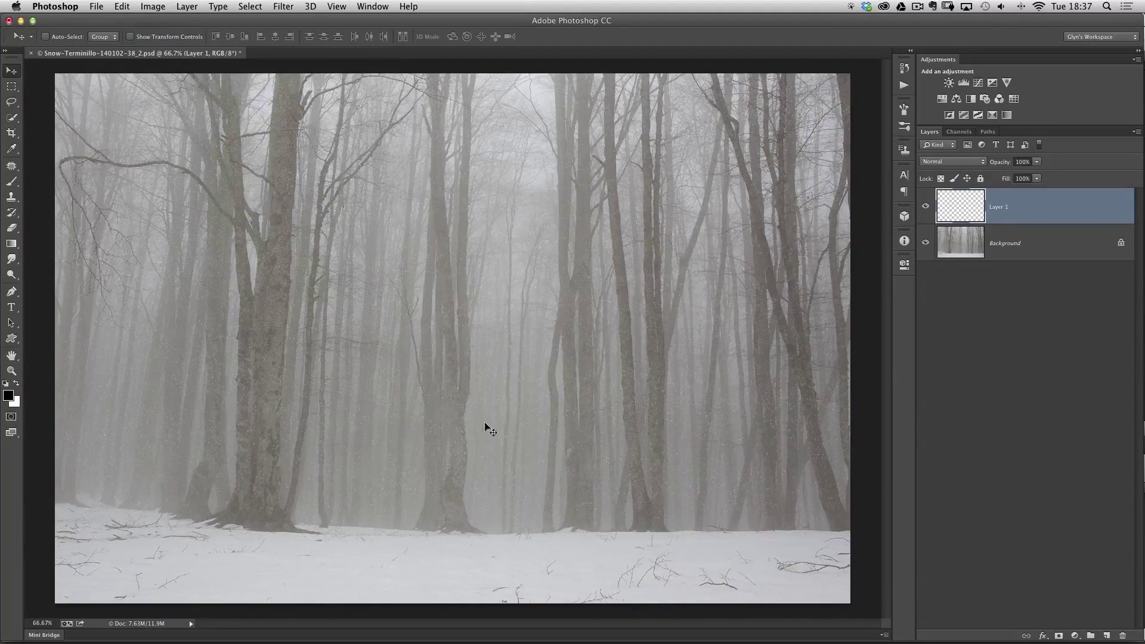
- Soften the fine snow on Layer 1 with a Gaussian Blur of 0.5 pixels radius
{"action": "left_click", "coordinate": [482, 441]}
{"action": "left_click", "coordinate": [482, 442]}
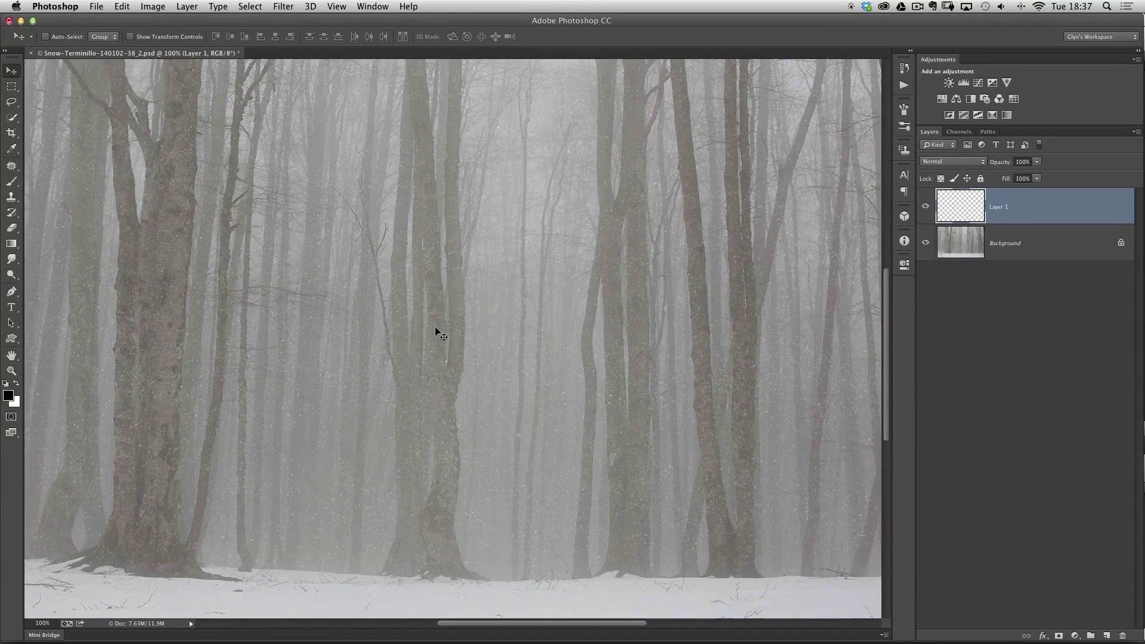
{"action": "left_click", "coordinate": [283, 7]}
{"action": "mouse_move", "coordinate": [357, 147]}
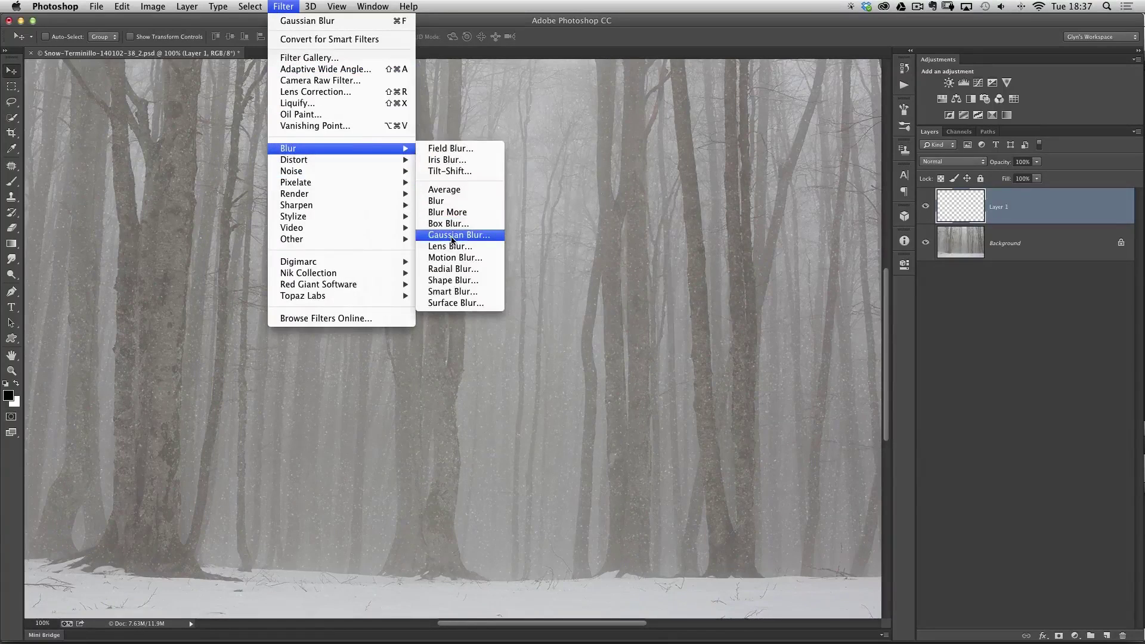
{"action": "left_click", "coordinate": [477, 237]}
{"action": "type", "text": "0.5"}
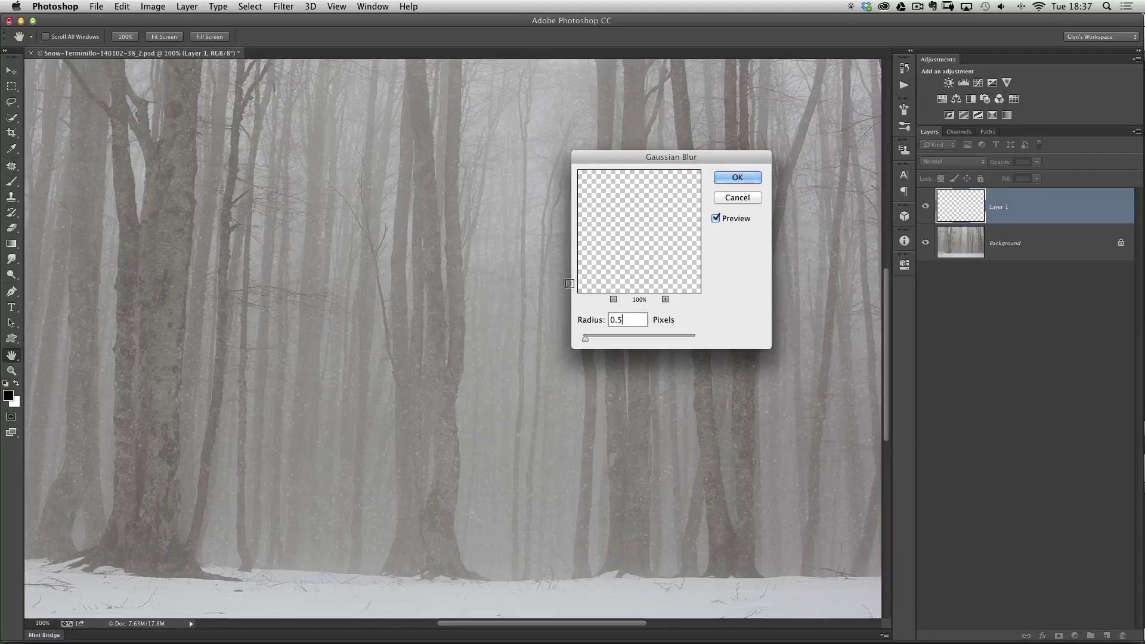
{"action": "left_click", "coordinate": [738, 177]}
{"action": "key", "text": "v"}
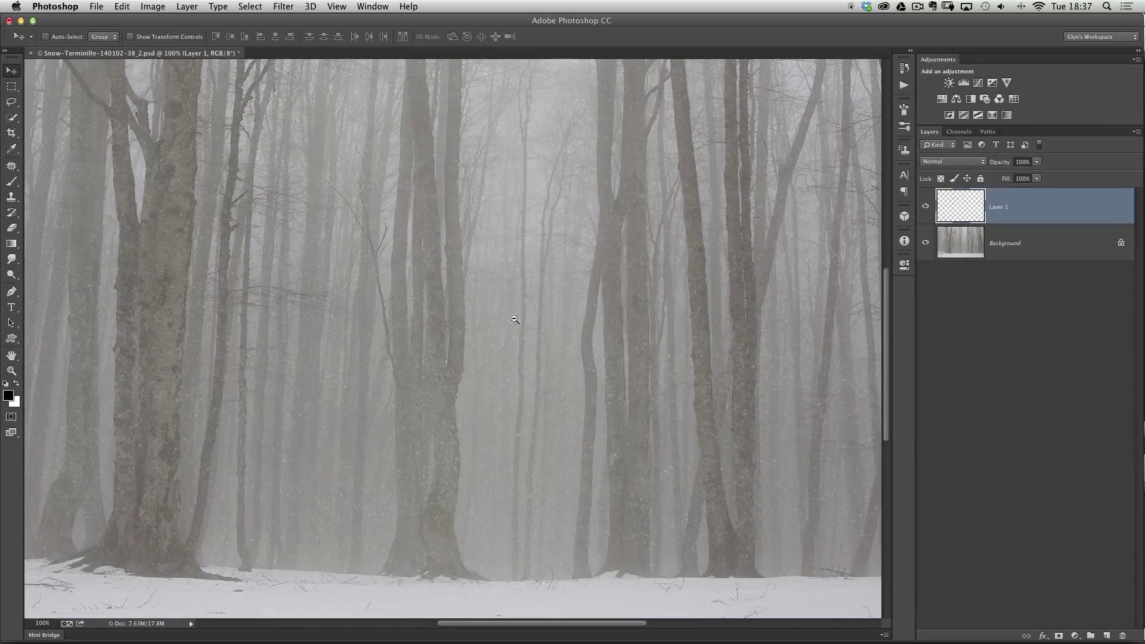
{"action": "key", "text": "super+0"}
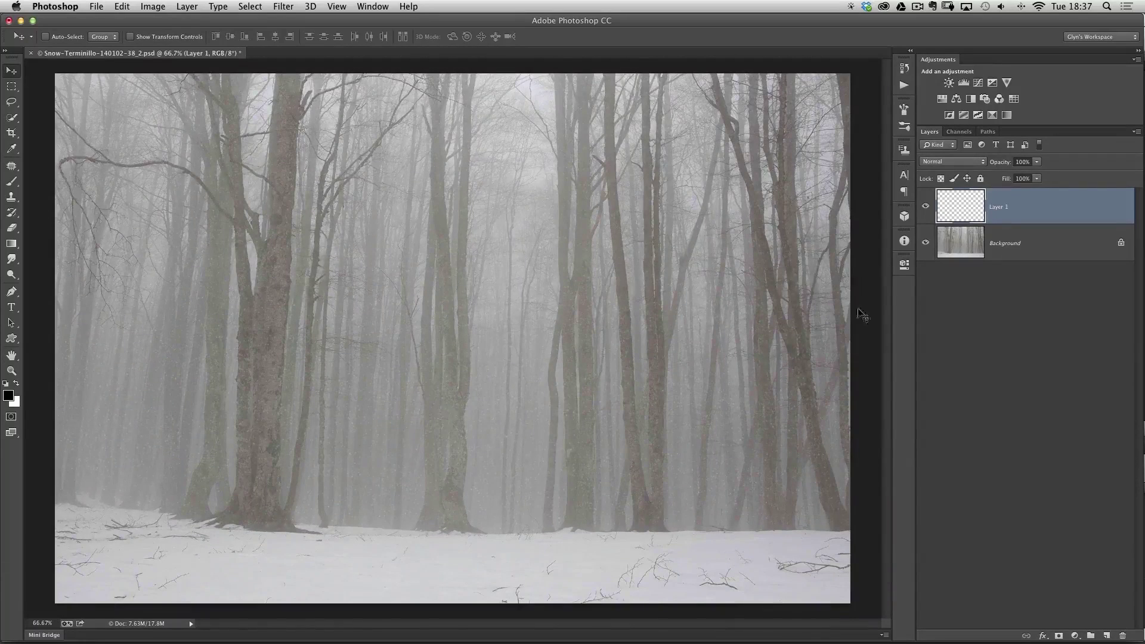
- Add a new layer, paint medium flakes across the forest with the 500 px snow brush, and invert them to white
{"action": "left_click", "coordinate": [1106, 636]}
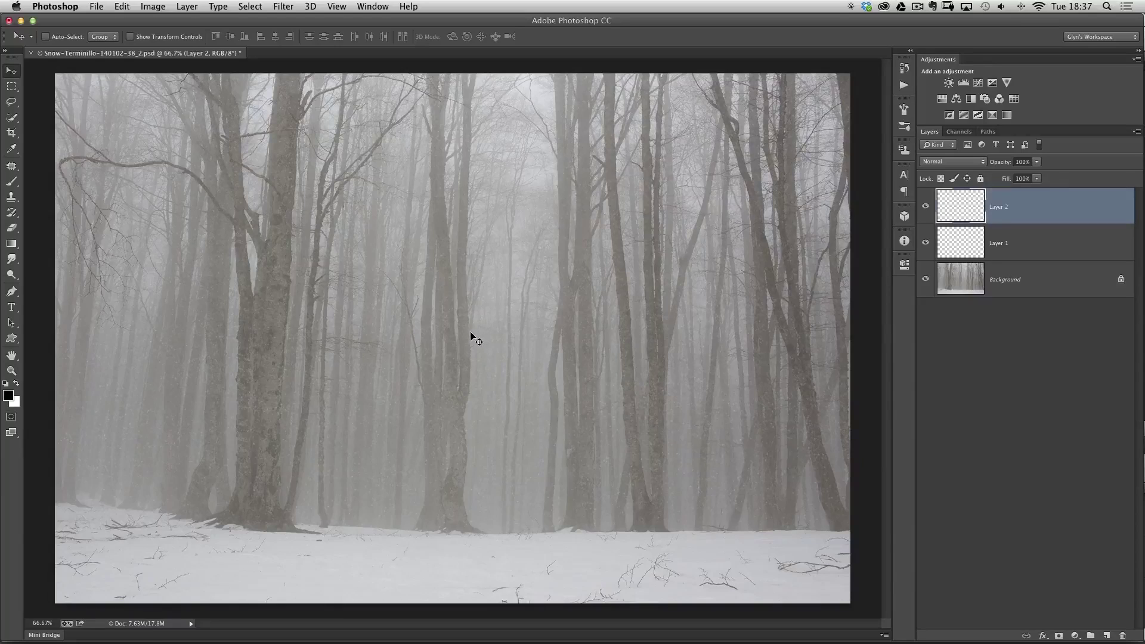
{"action": "key", "text": "b"}
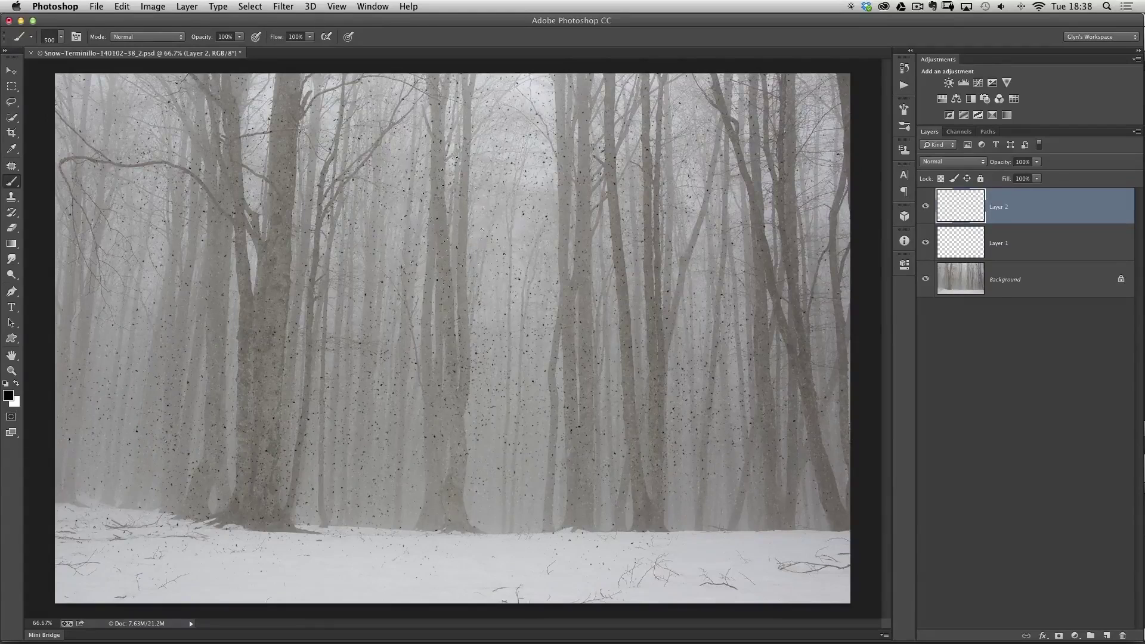
{"action": "key", "text": "super+i"}
{"action": "key", "text": "v"}
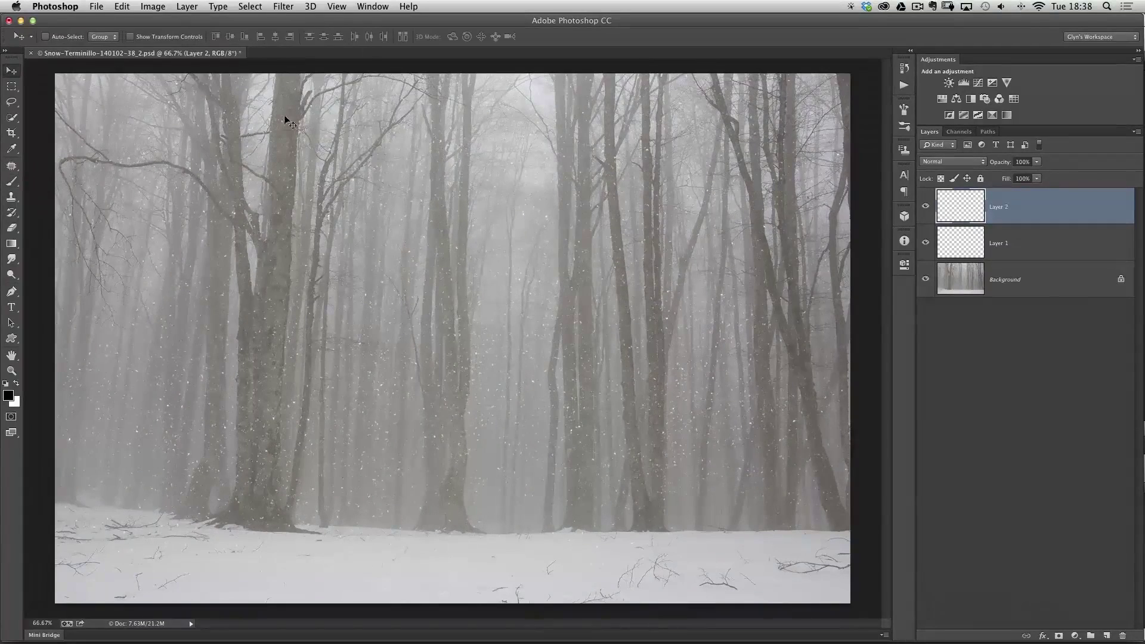
- Apply Motion Blur to the flakes on Layer 2 with an angle of -62° and a distance of 4 pixels
{"action": "left_click", "coordinate": [283, 7]}
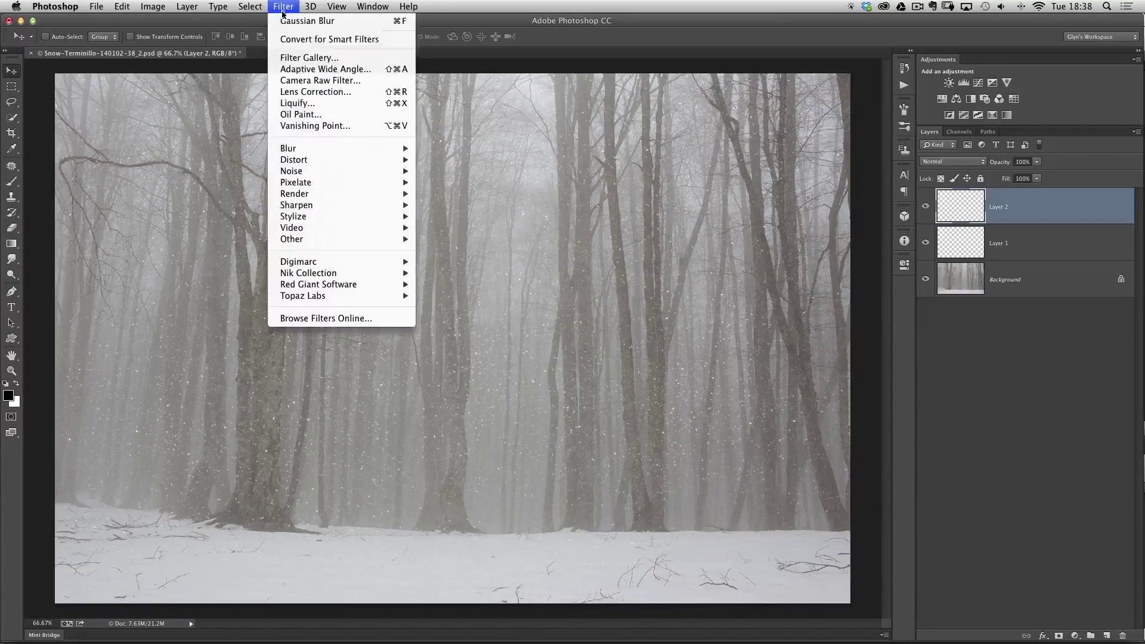
{"action": "mouse_move", "coordinate": [382, 148]}
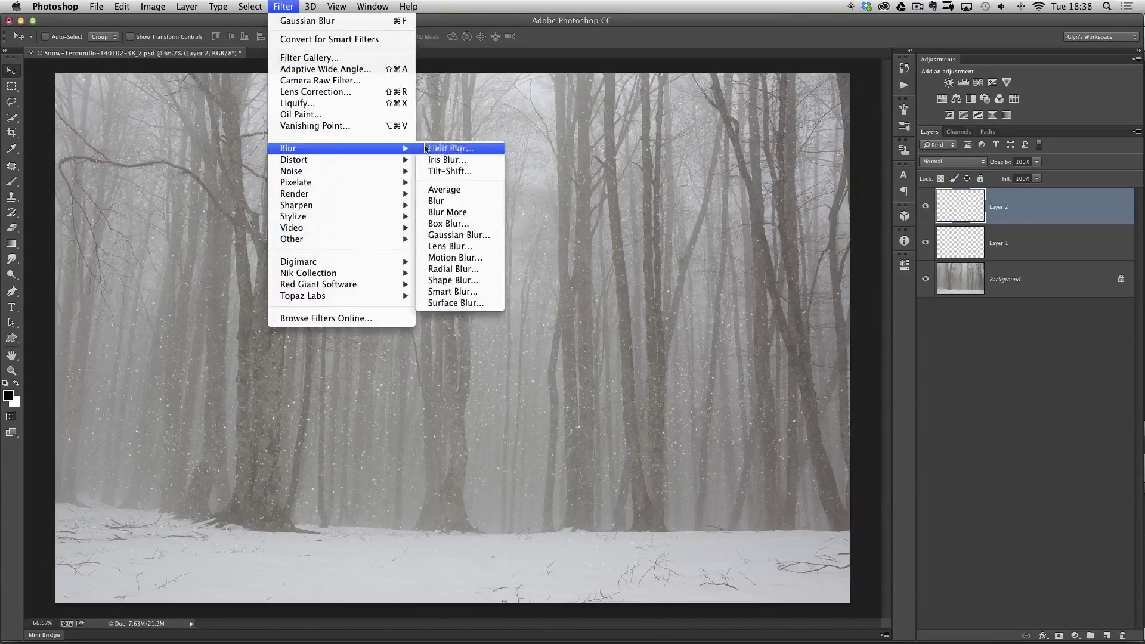
{"action": "left_click", "coordinate": [452, 258]}
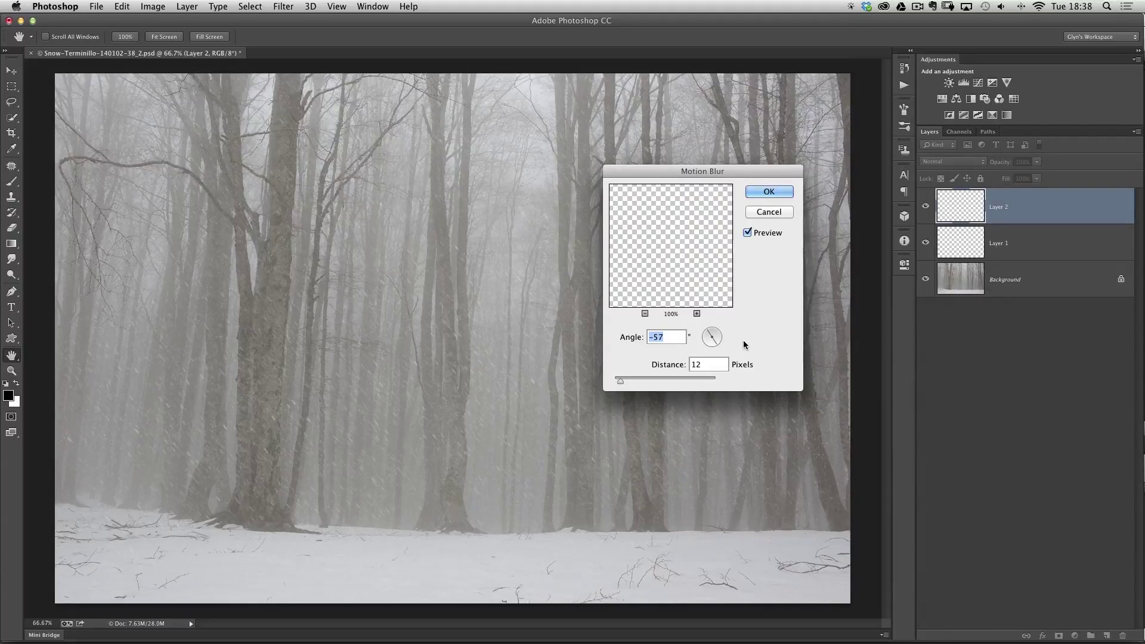
{"action": "left_click_drag", "start_coordinate": [717, 351], "coordinate": [716, 347]}
{"action": "key", "text": "Tab"}
{"action": "type", "text": "3"}
{"action": "key", "text": "Up"}
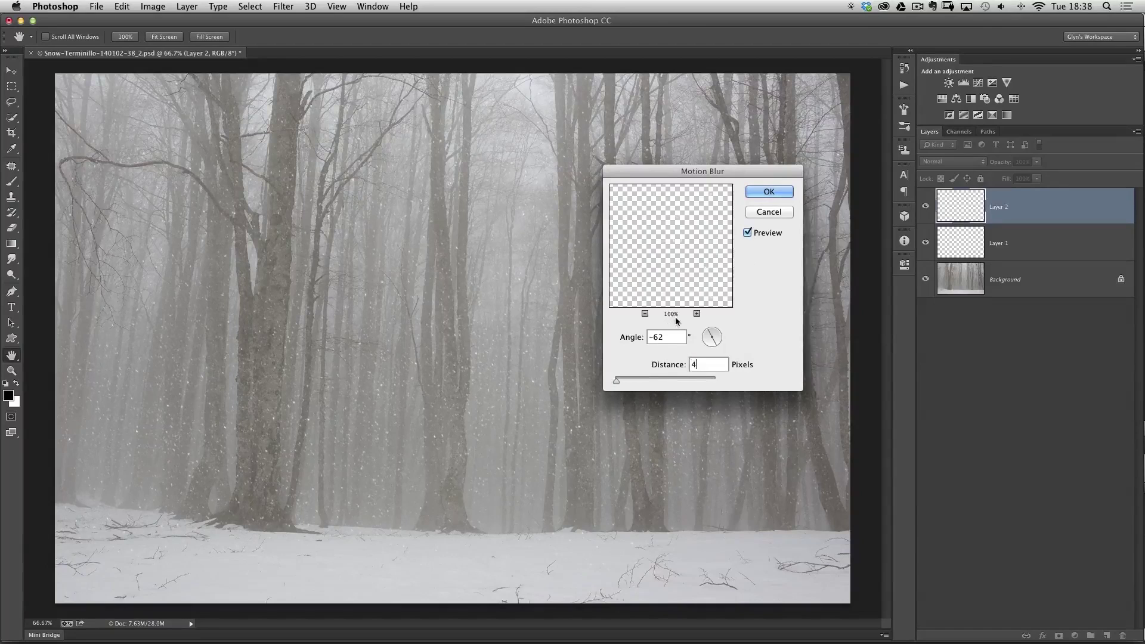
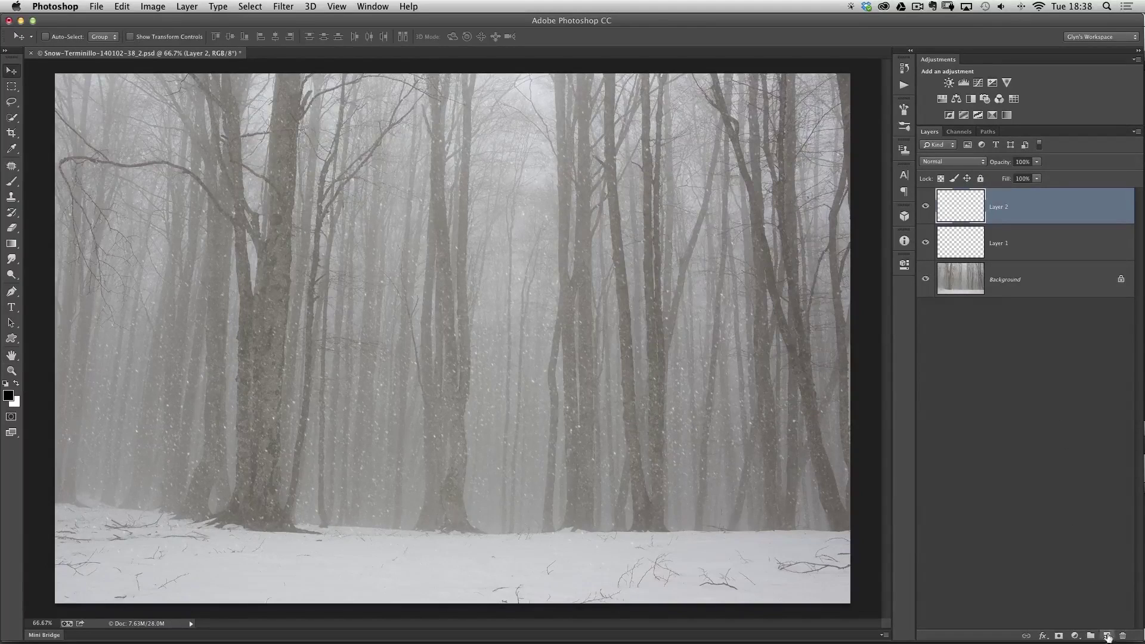
- Add another layer, paint larger flakes across the forest with the 800 px snow brush, and invert them to white
{"action": "left_click", "coordinate": [1106, 636]}
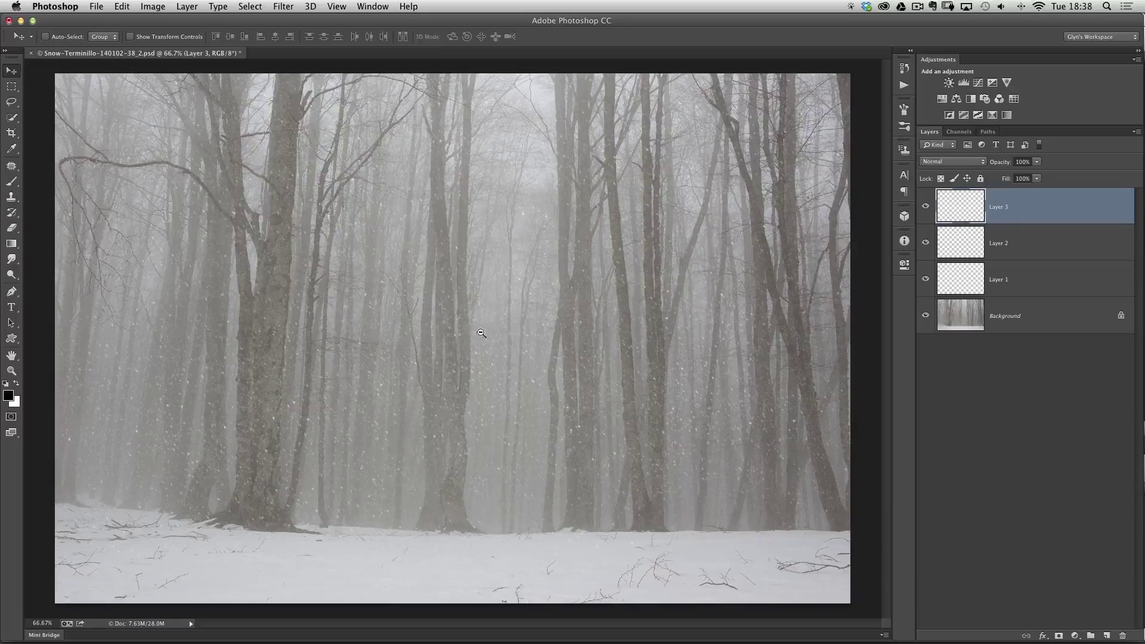
{"action": "key", "text": "super+minus"}
{"action": "key", "text": "b"}
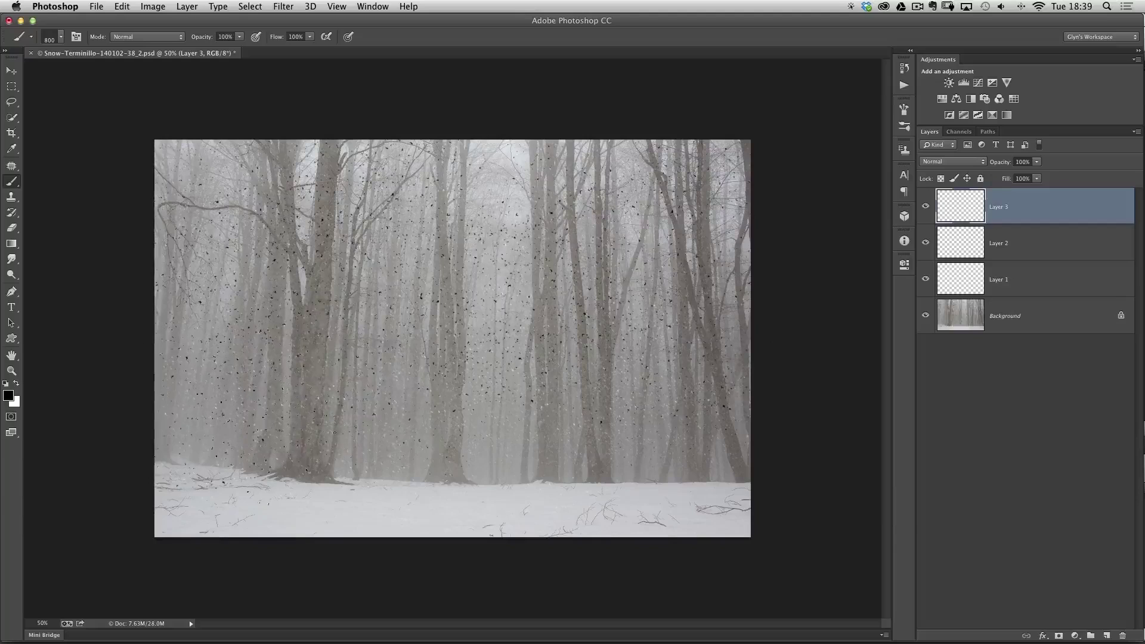
{"action": "key", "text": "super+i"}
- Apply Motion Blur to the flakes on Layer 3 with an adjusted angle
{"action": "left_click", "coordinate": [284, 6]}
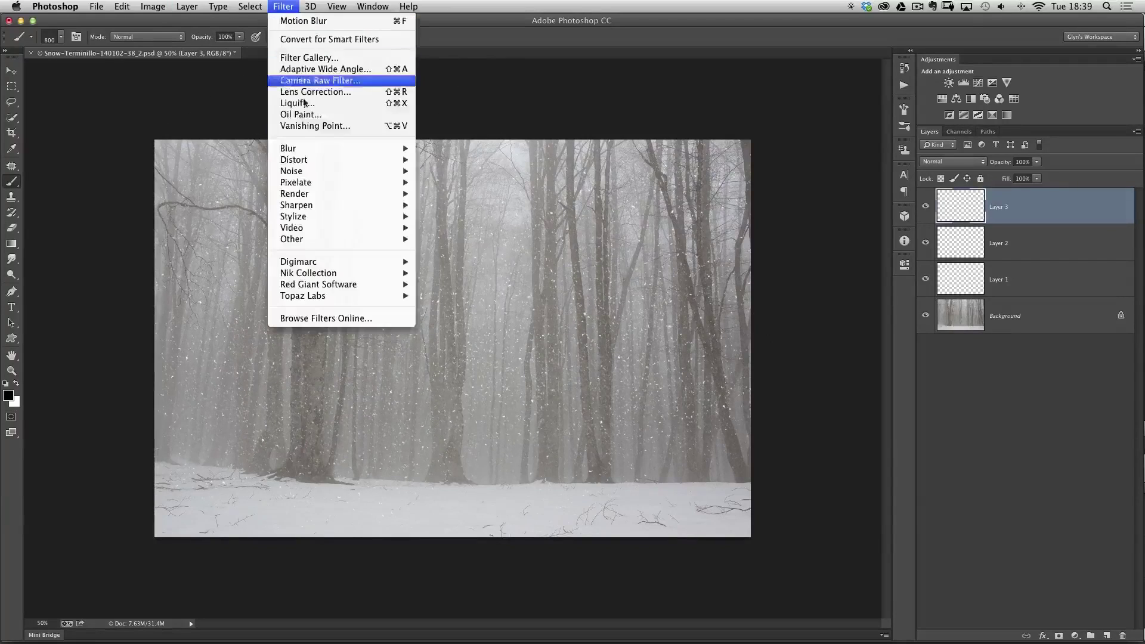
{"action": "mouse_move", "coordinate": [334, 148]}
{"action": "left_click", "coordinate": [459, 259]}
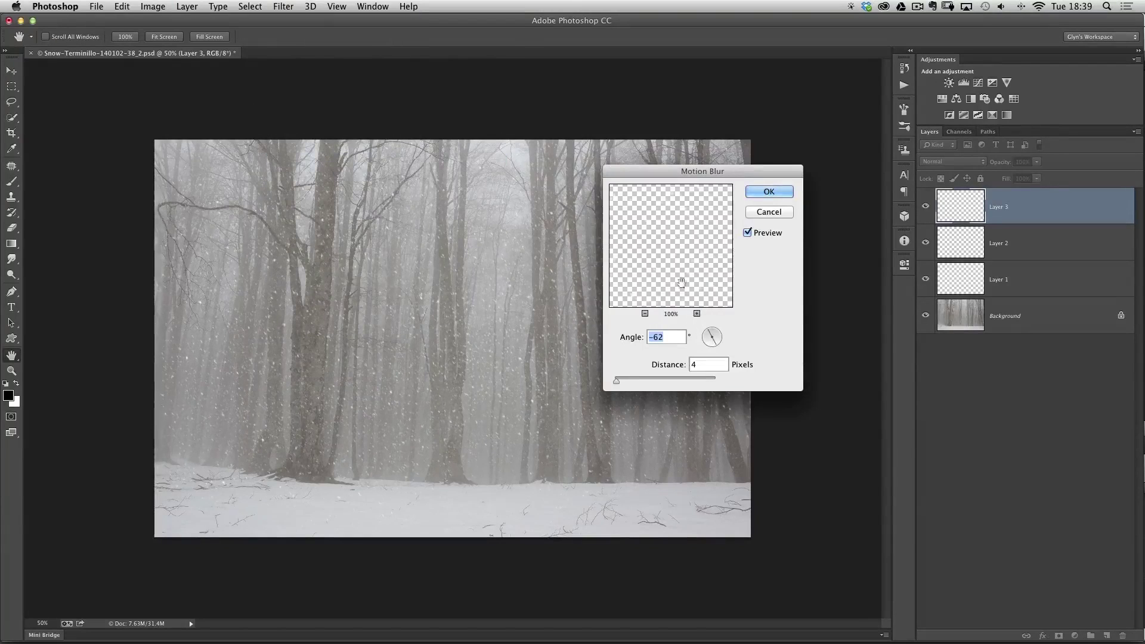
{"action": "left_click", "coordinate": [715, 345]}
{"action": "left_click", "coordinate": [711, 348]}
{"action": "key", "text": "Tab"}
{"action": "left_click", "coordinate": [768, 192]}
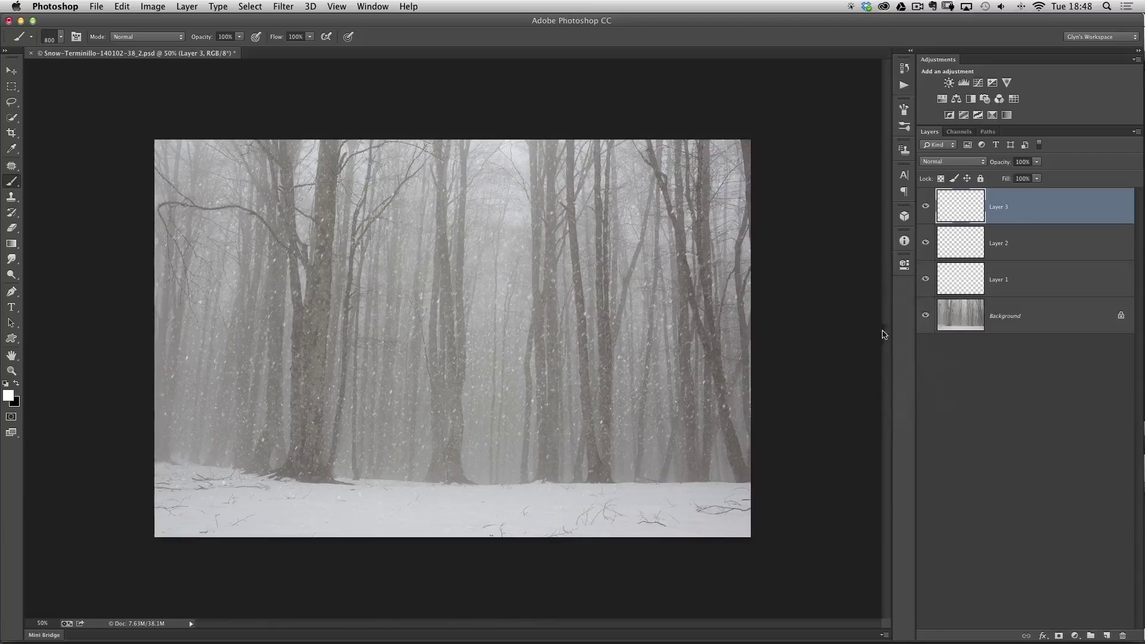
- Add a fourth snow layer and paint white flakes across the forest with the snow brush enlarged to 1100 px
{"action": "left_click", "coordinate": [1107, 636]}
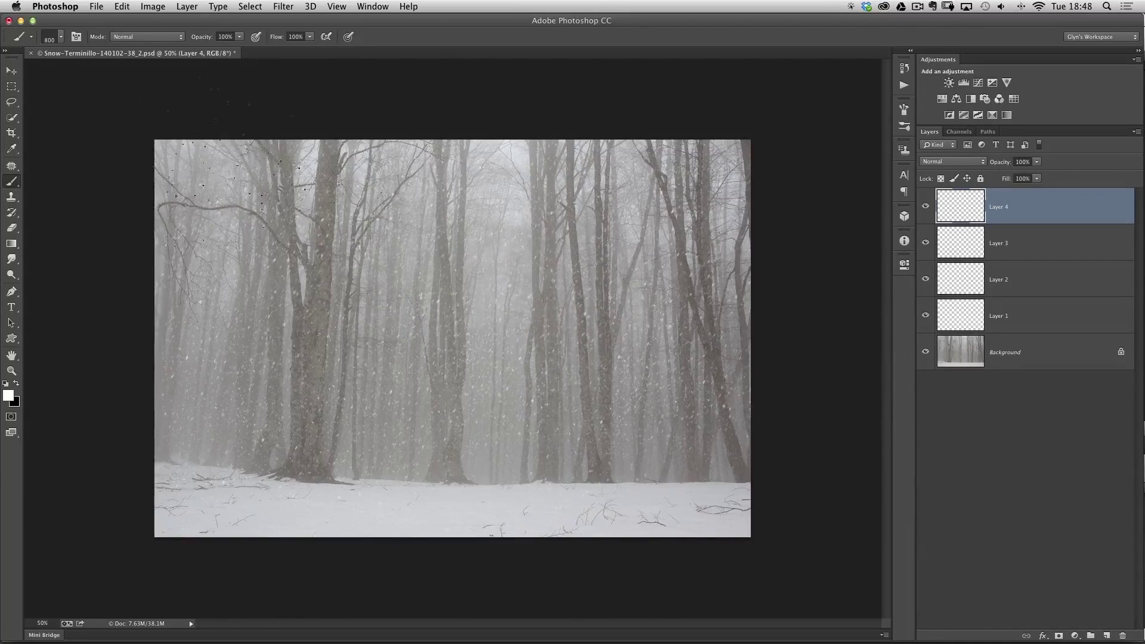
{"action": "key", "text": "bracketright"}
{"action": "key", "text": "bracketright"}
- Apply Motion Blur to the flakes on Layer 4 with an angle of -67° and a distance of 12 pixels
{"action": "left_click", "coordinate": [283, 6]}
{"action": "mouse_move", "coordinate": [331, 151]}
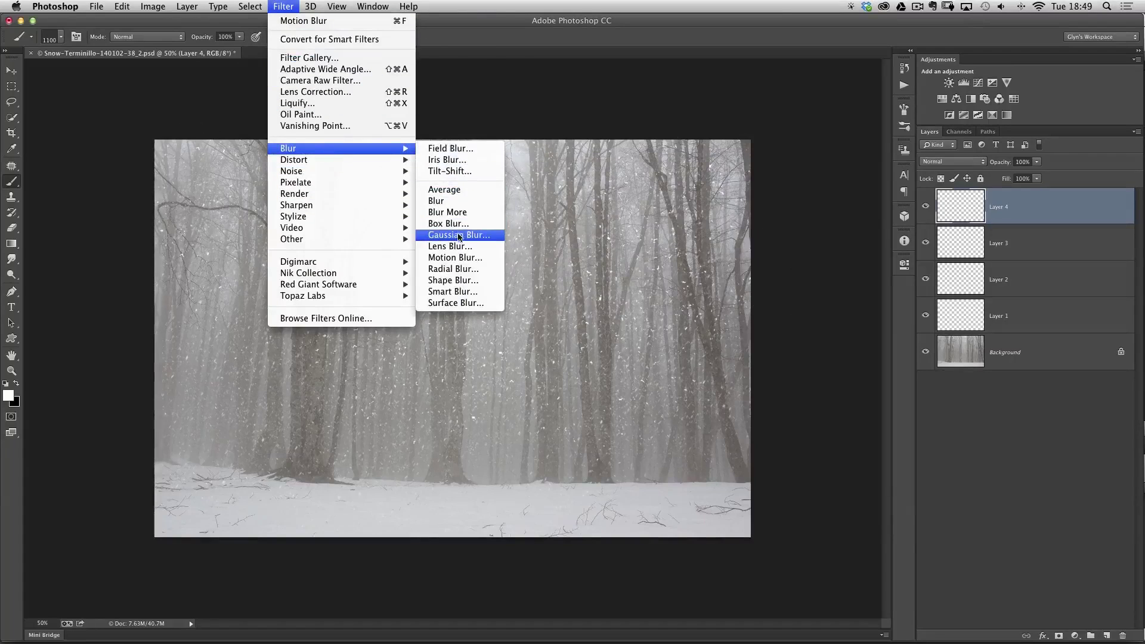
{"action": "left_click", "coordinate": [455, 257]}
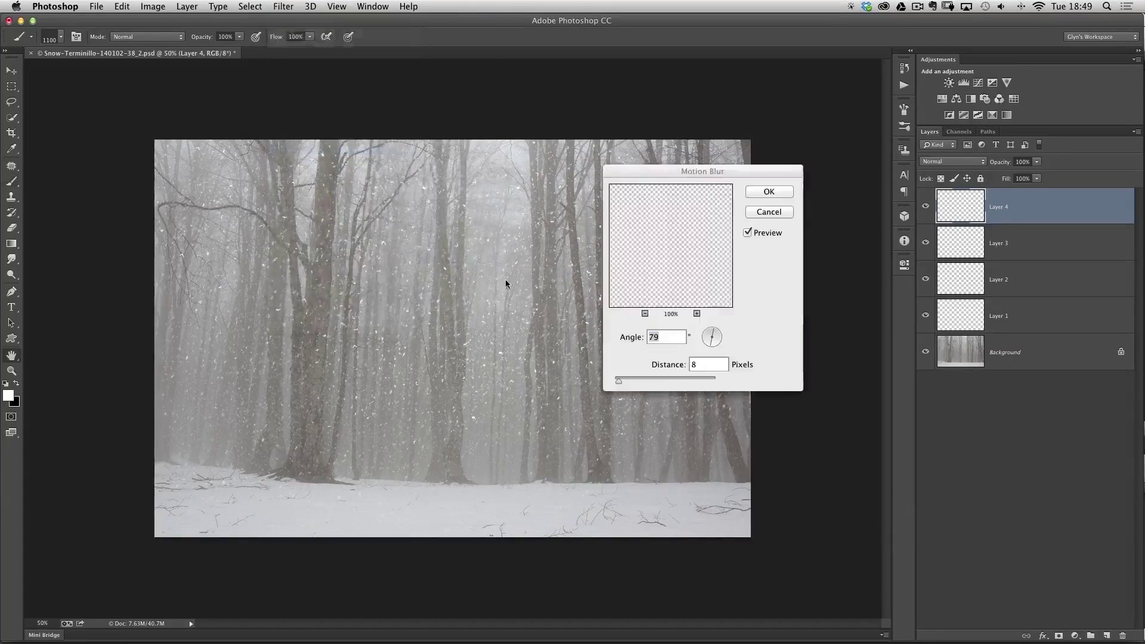
{"action": "left_click", "coordinate": [714, 344]}
{"action": "double_click", "coordinate": [700, 364]}
{"action": "type", "text": "12"}
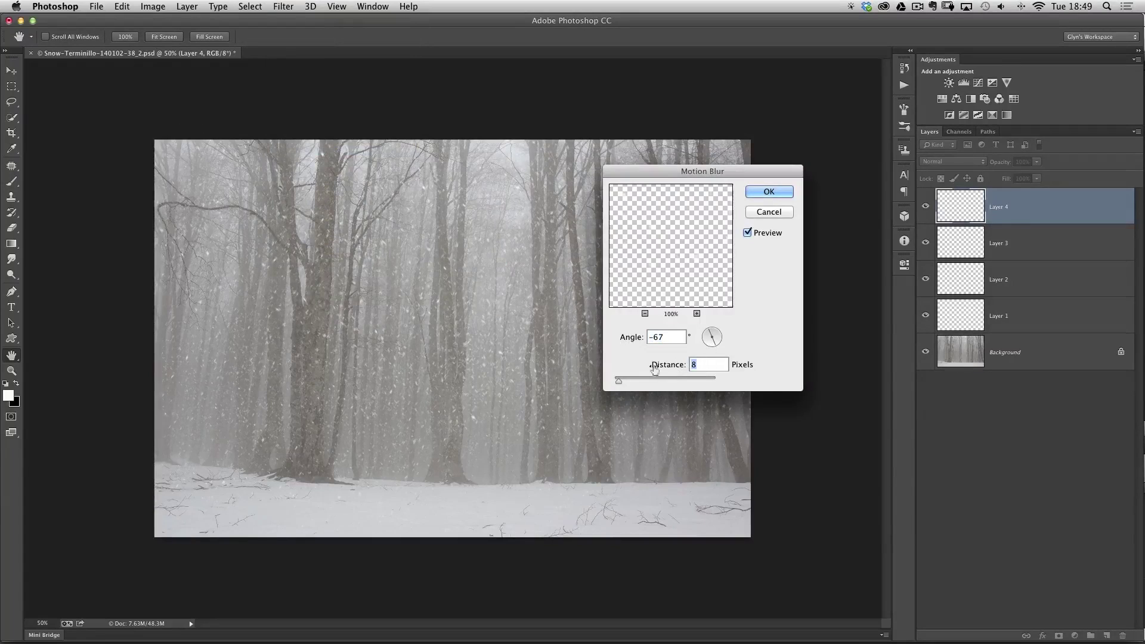
{"action": "left_click", "coordinate": [769, 191]}
{"action": "key", "text": "b"}
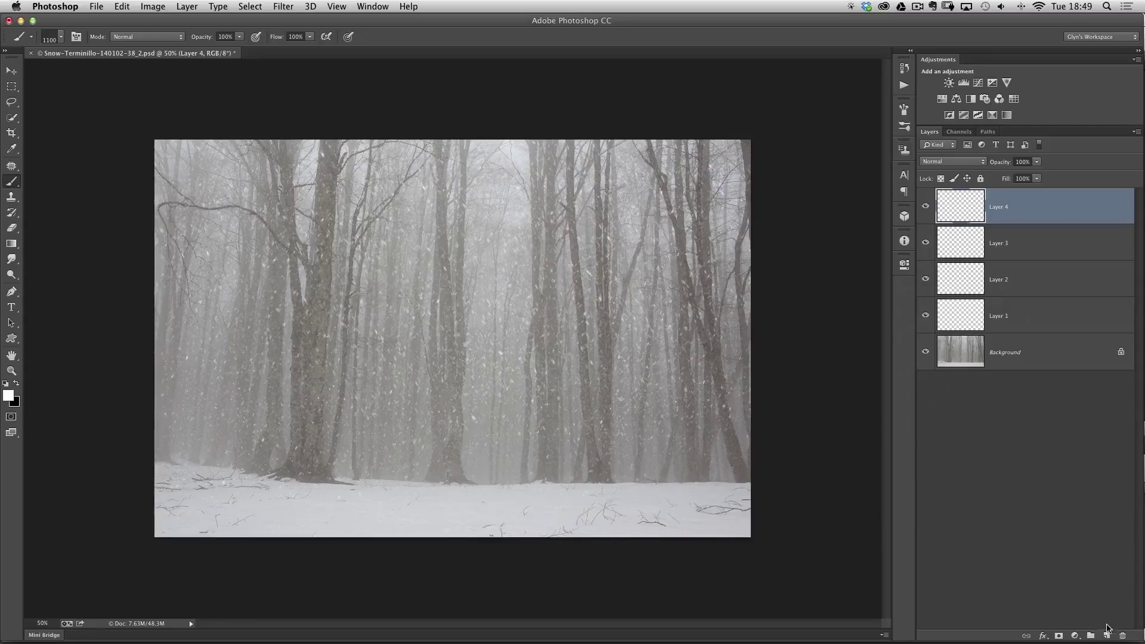
- Paint white flakes on a new top layer and enlarge them far beyond the canvas with Free Transform
{"action": "left_click", "coordinate": [1106, 635]}
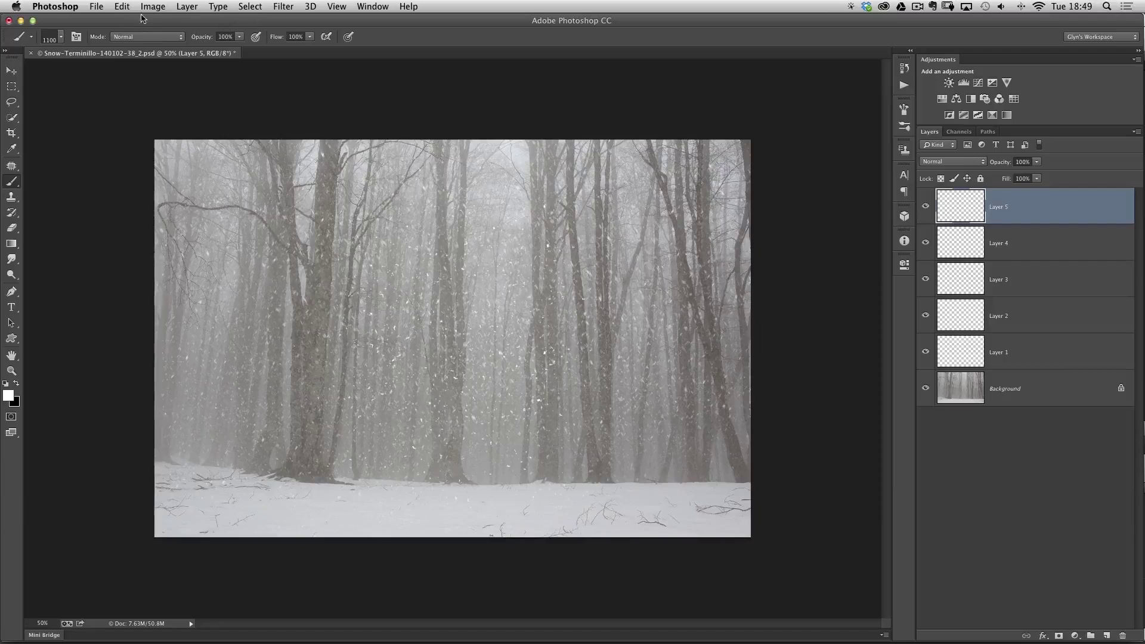
{"action": "left_click", "coordinate": [124, 7]}
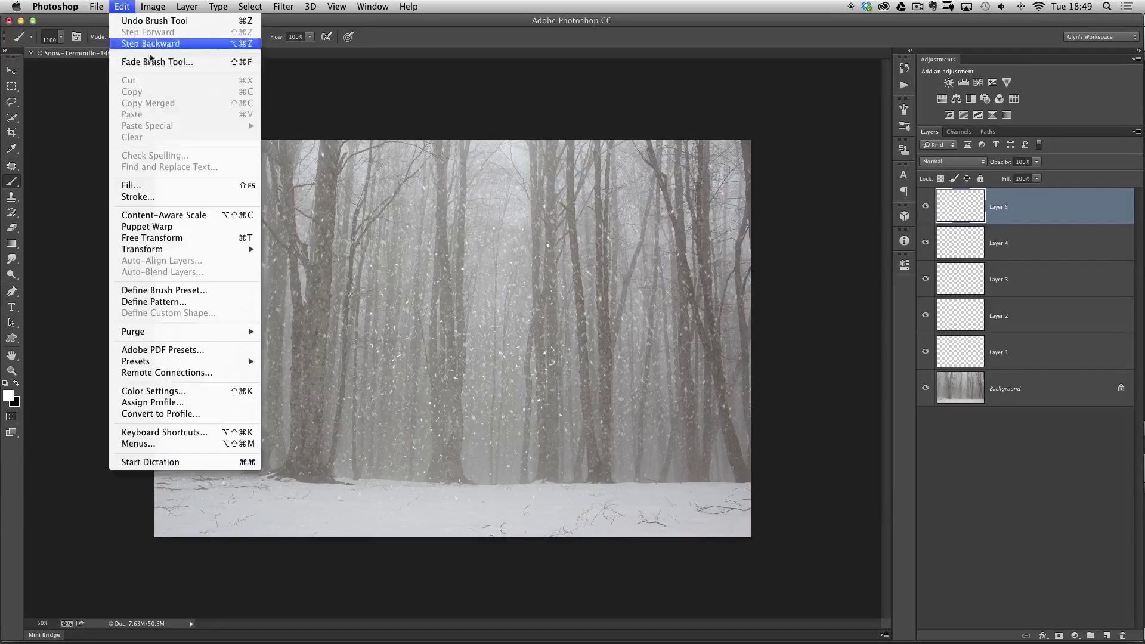
{"action": "left_click", "coordinate": [169, 239]}
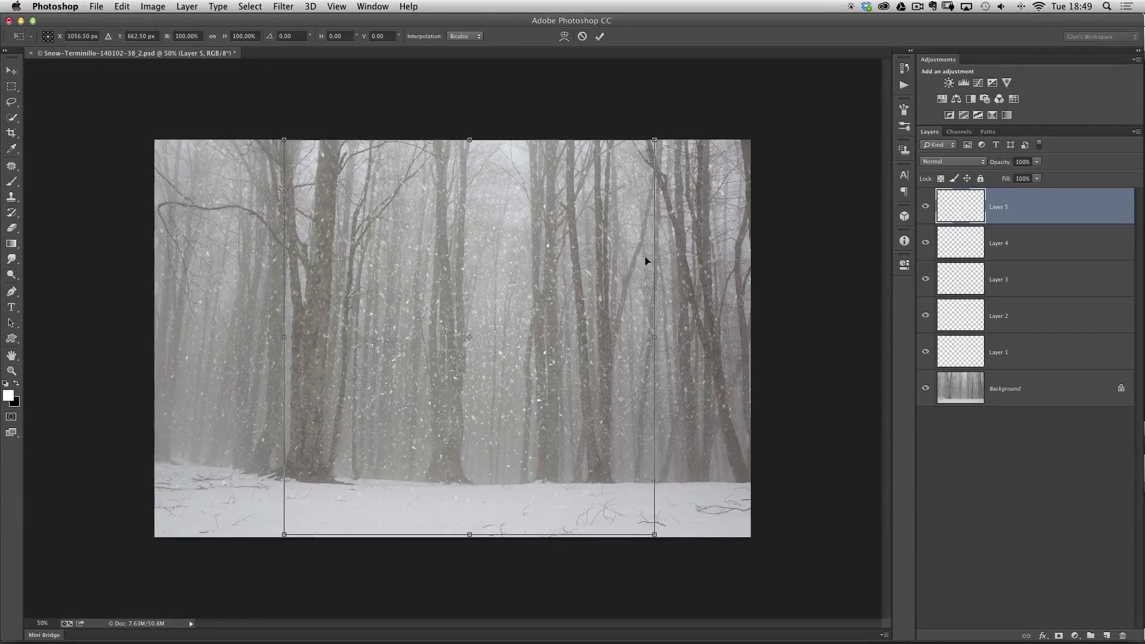
{"action": "left_click", "coordinate": [464, 398], "text": "alt"}
{"action": "left_click", "coordinate": [464, 397], "text": "alt"}
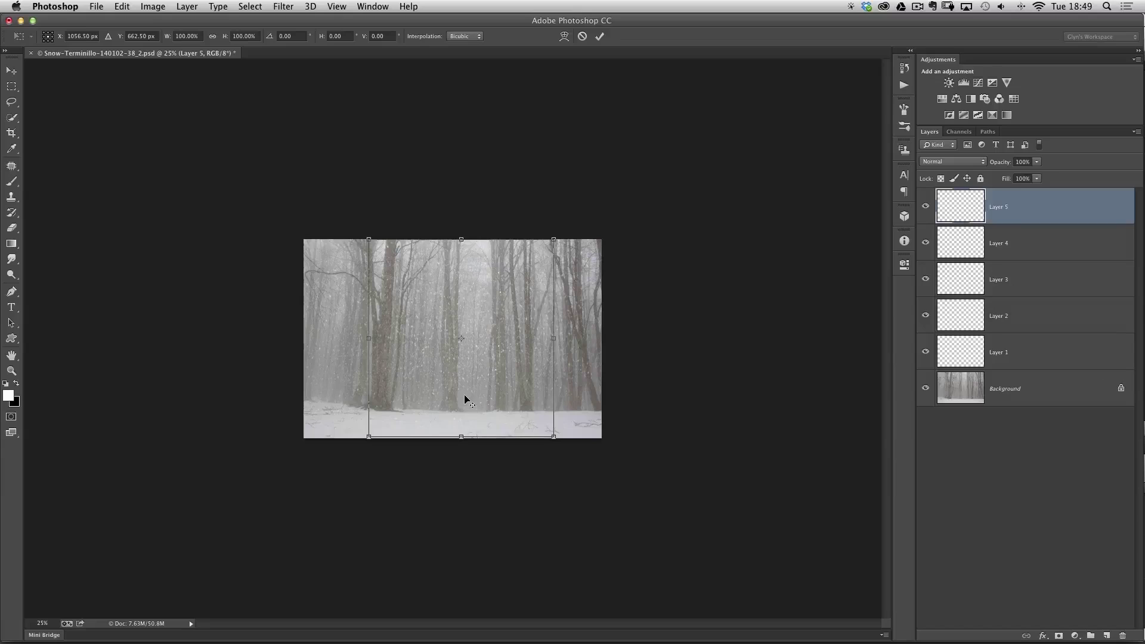
{"action": "mouse_move", "coordinate": [368, 239]}
{"action": "left_mouse_down"}
{"action": "mouse_move", "coordinate": [84, 44]}
{"action": "mouse_move", "coordinate": [1, 13]}
{"action": "left_mouse_up"}
{"action": "key", "text": "Return"}
{"action": "key", "text": "b"}
{"action": "left_click", "coordinate": [476, 340], "text": "super"}
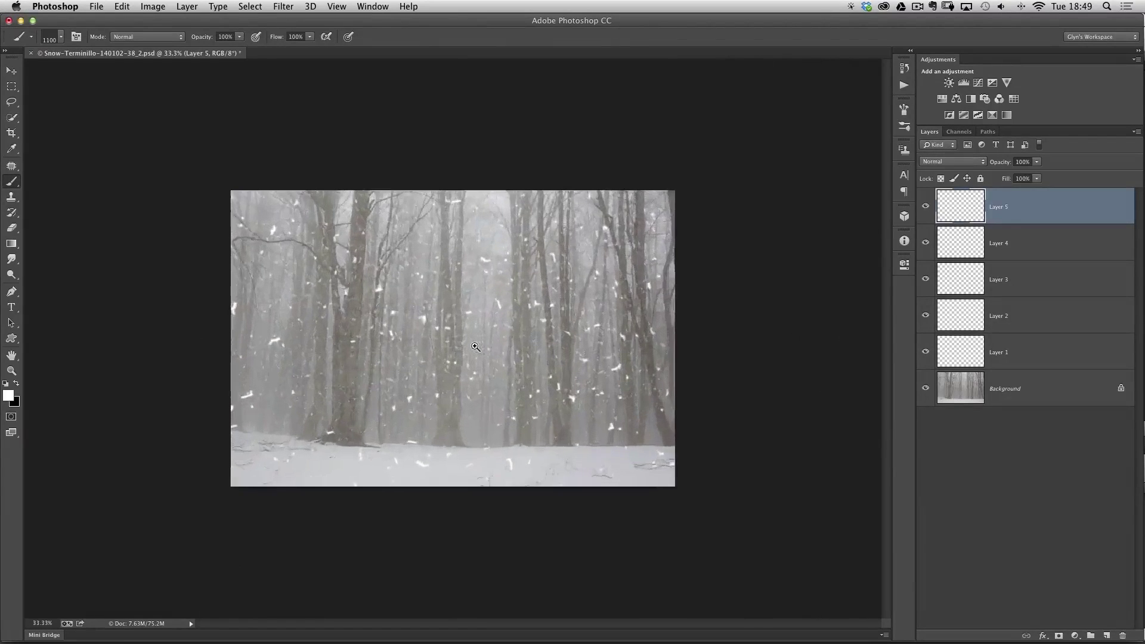
- Apply Gaussian Blur with a radius of about 9 pixels to the enlarged flakes on Layer 5
{"action": "key", "text": "v"}
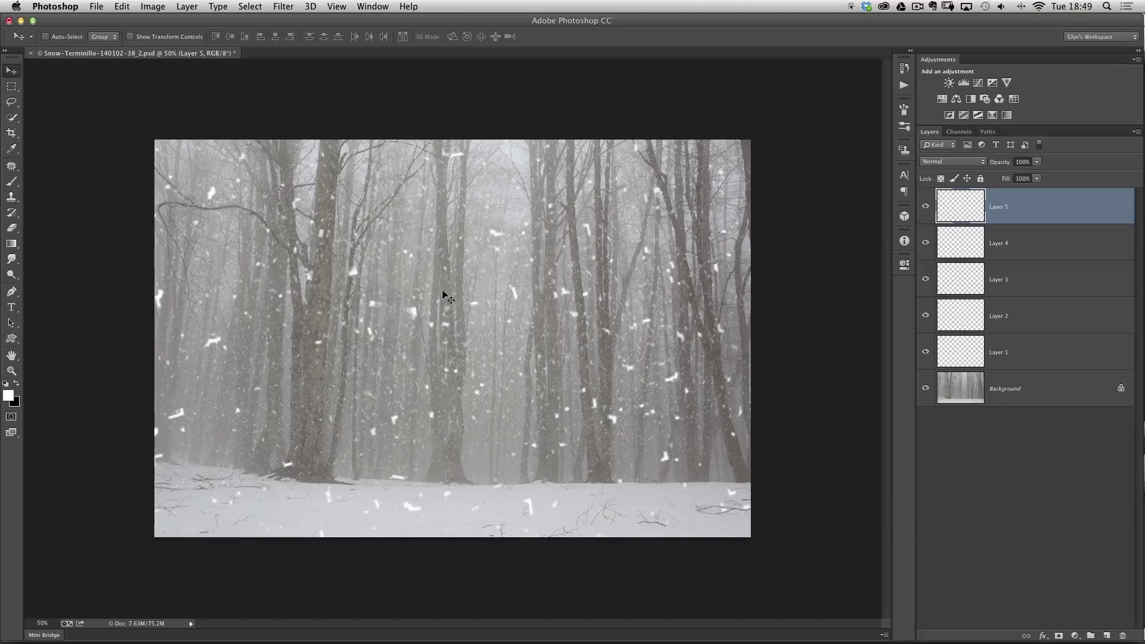
{"action": "left_click", "coordinate": [280, 8]}
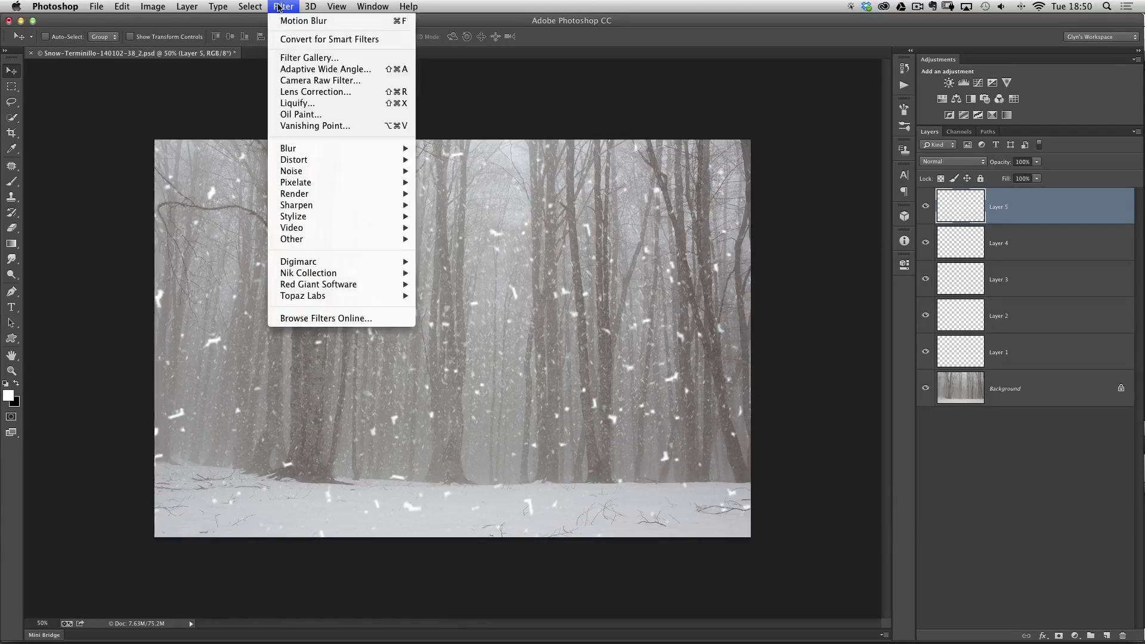
{"action": "mouse_move", "coordinate": [322, 148]}
{"action": "left_click", "coordinate": [456, 235]}
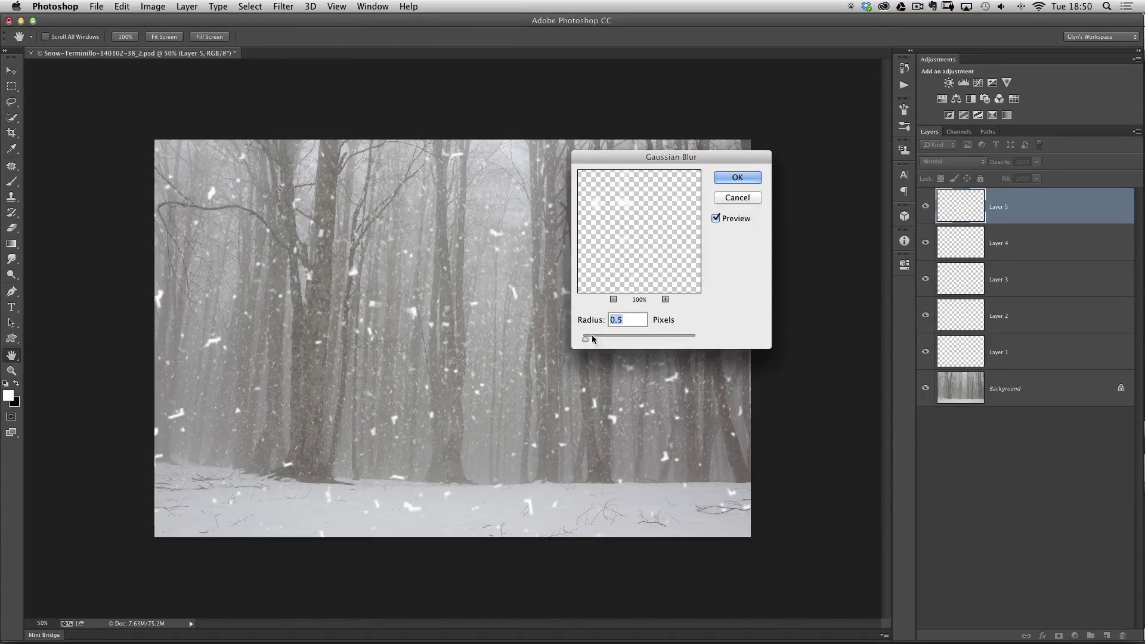
{"action": "left_click_drag", "start_coordinate": [586, 339], "coordinate": [625, 345]}
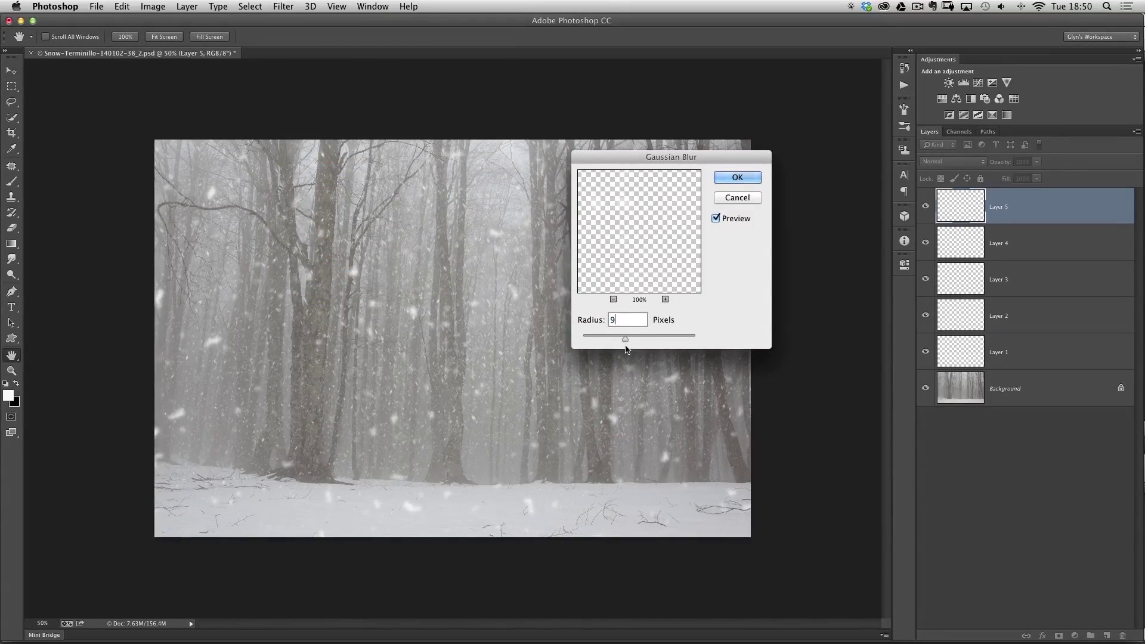
{"action": "left_click", "coordinate": [737, 178]}
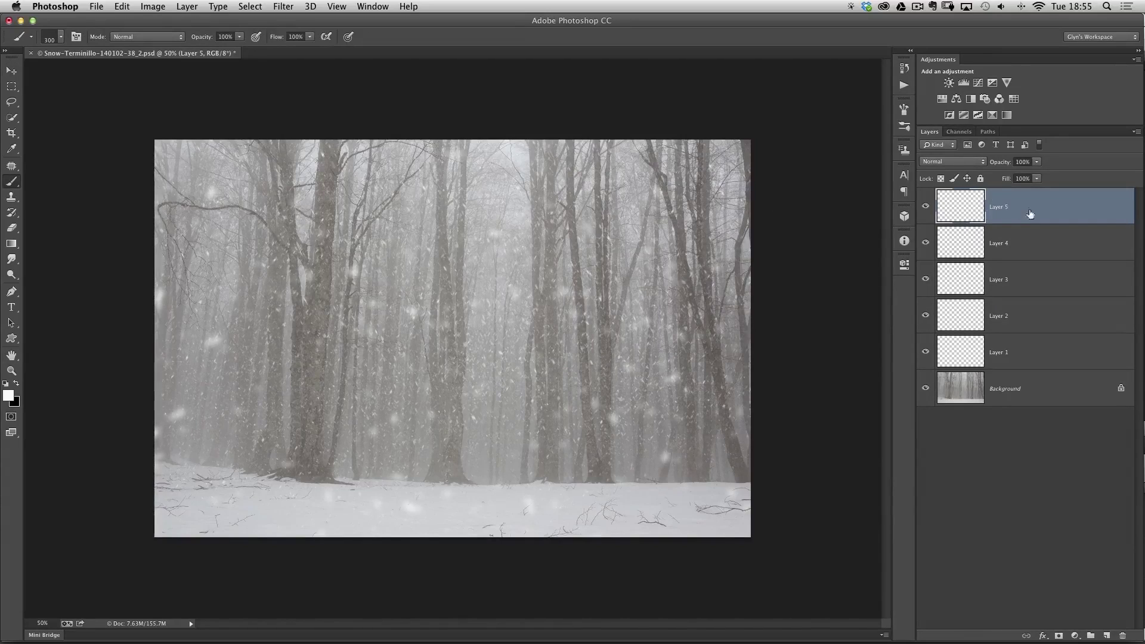
- Group Layers 1 to 5 into a new group named Snow and add a white layer mask to it
{"action": "left_click", "coordinate": [1036, 353], "text": "shift"}
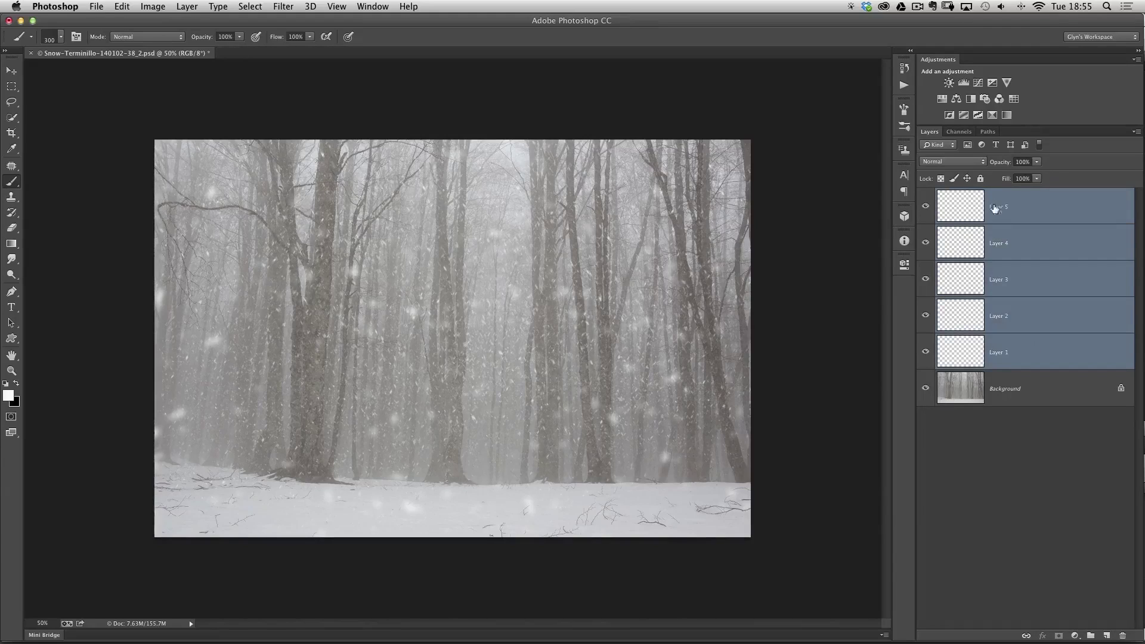
{"action": "left_click", "coordinate": [1136, 132]}
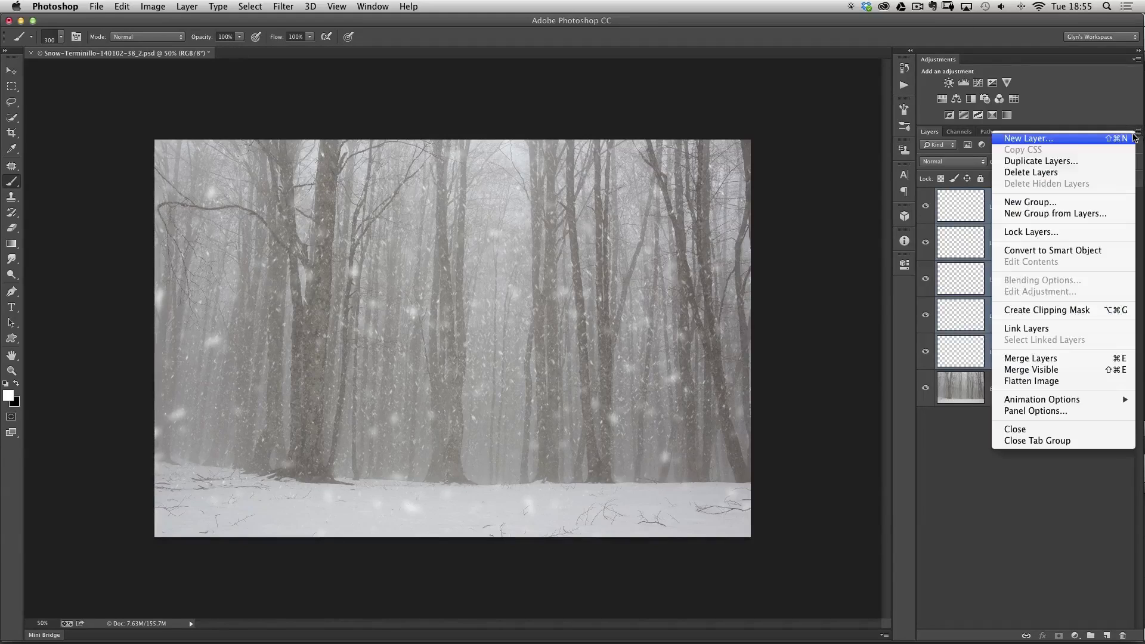
{"action": "left_click", "coordinate": [1043, 214]}
{"action": "type", "text": "Snow"}
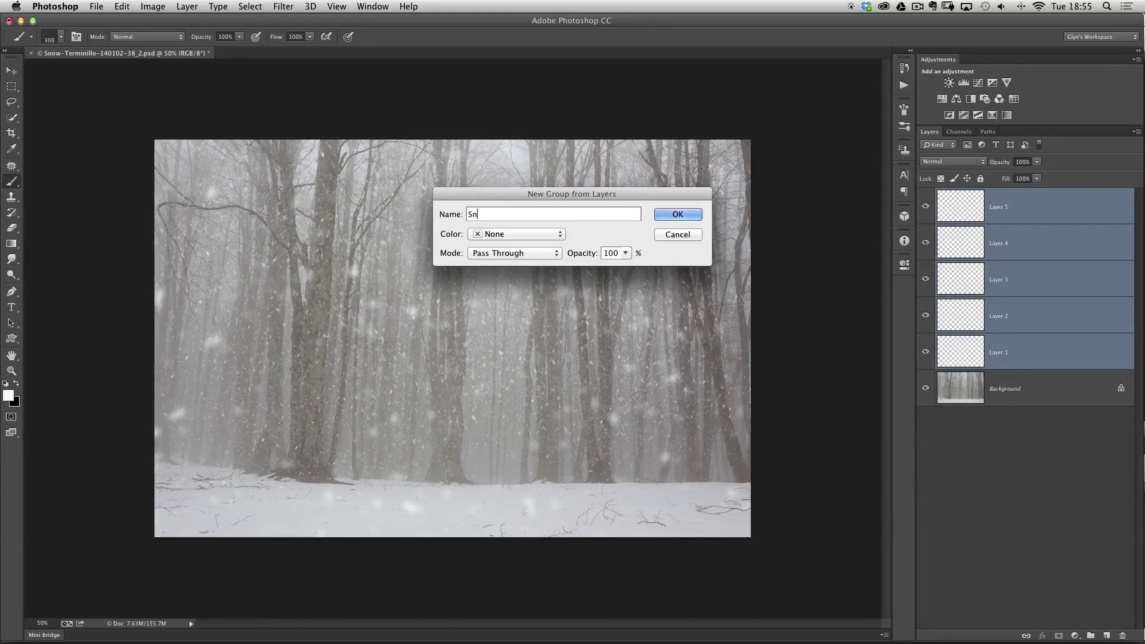
{"action": "left_click", "coordinate": [679, 214]}
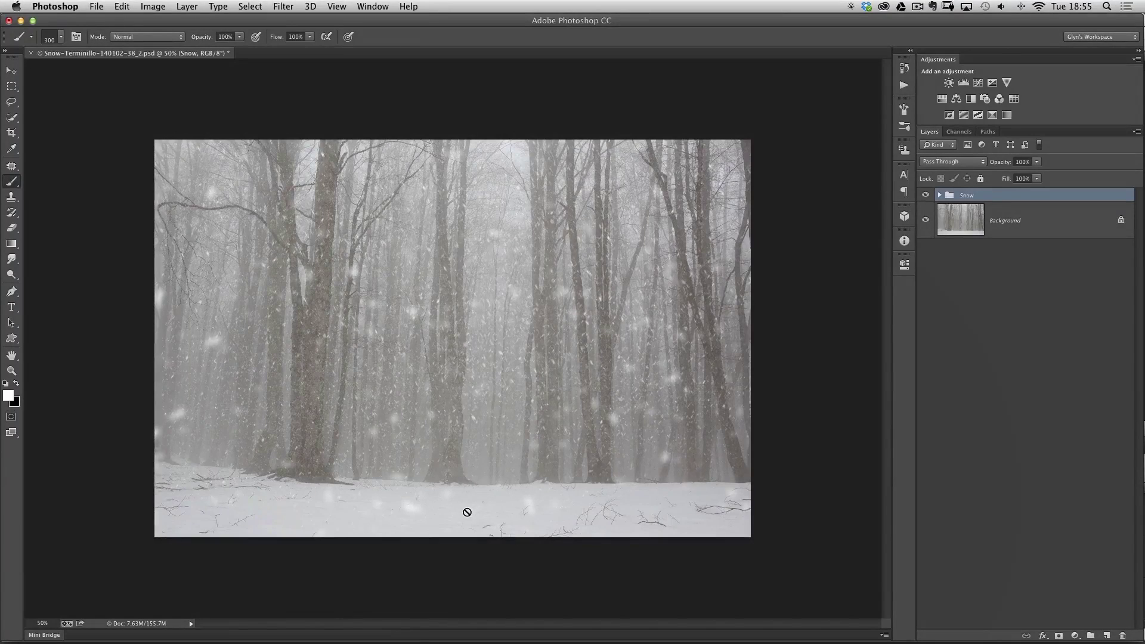
{"action": "left_click", "coordinate": [1059, 637]}
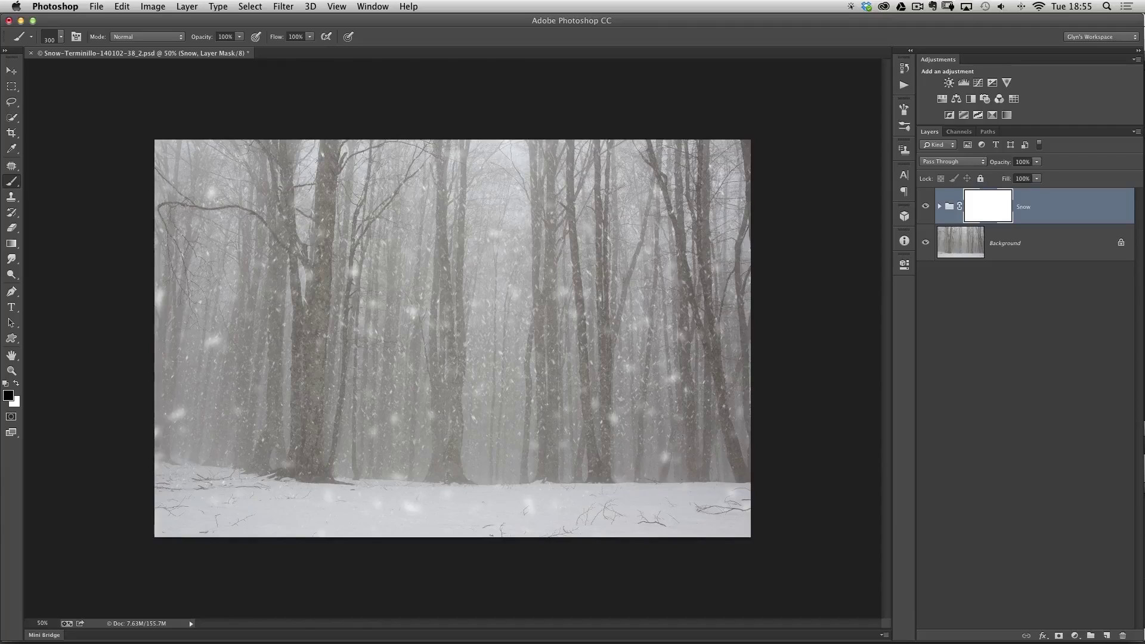
- Select the 990 px snow brush in the Preset Manager and open its Save Set dialog, closing without saving
{"action": "left_click", "coordinate": [61, 37]}
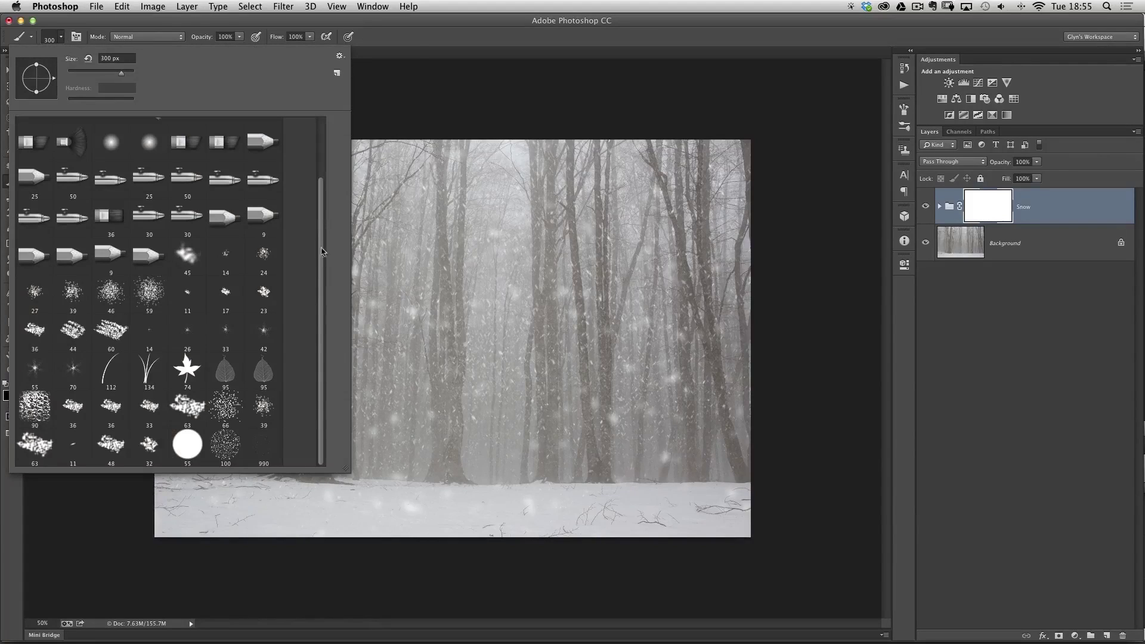
{"action": "left_click", "coordinate": [395, 29]}
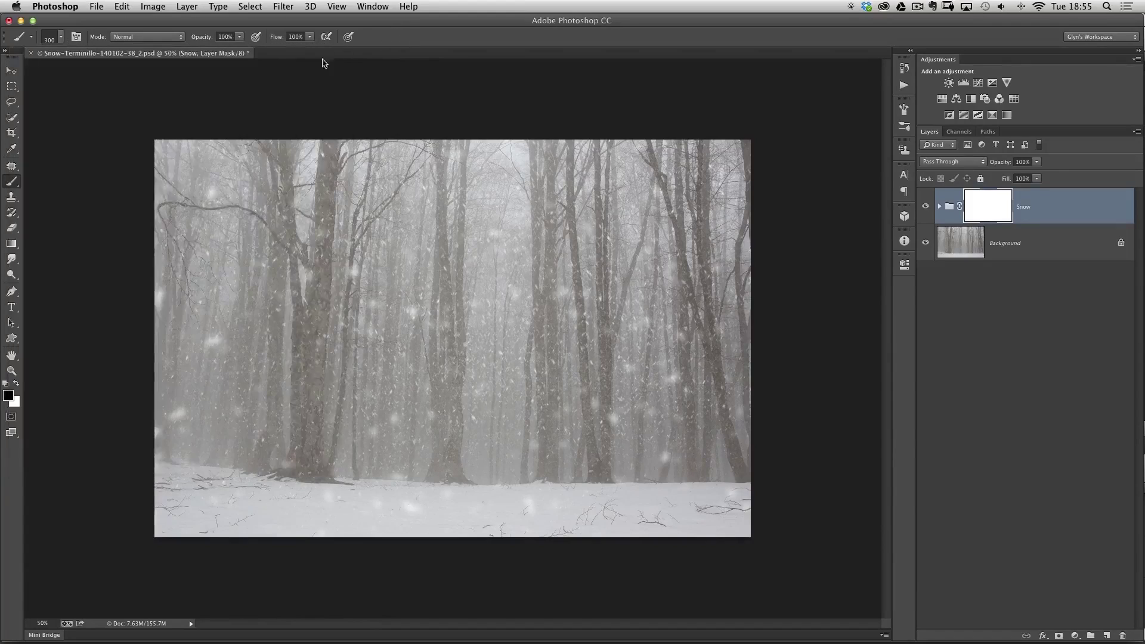
{"action": "left_click", "coordinate": [76, 36]}
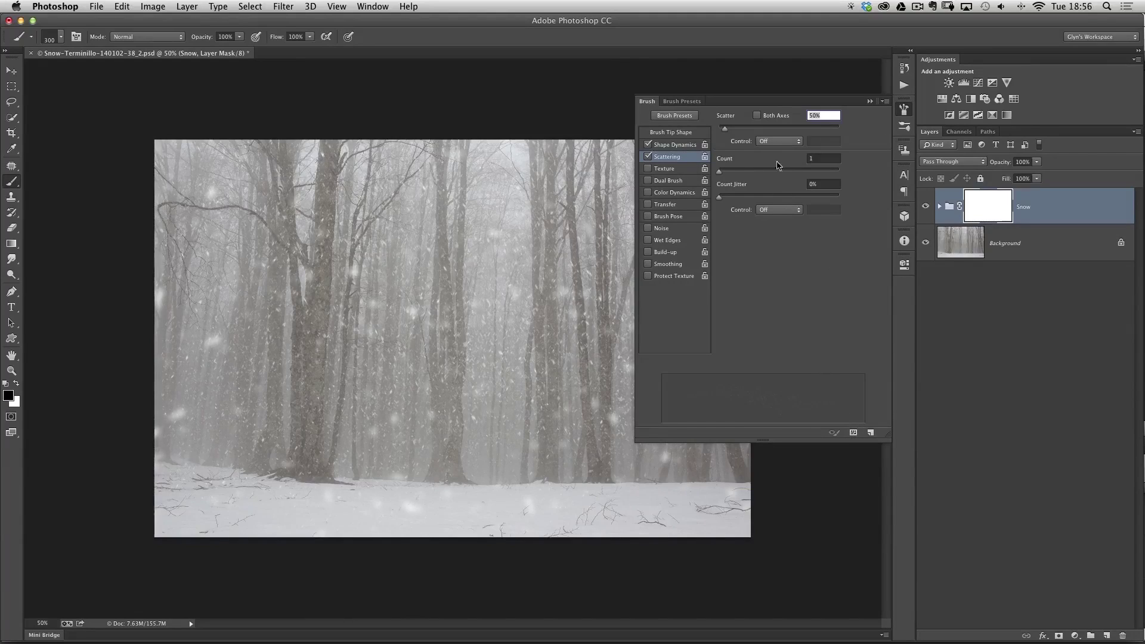
{"action": "left_click", "coordinate": [853, 434]}
{"action": "left_click_drag", "start_coordinate": [563, 134], "coordinate": [529, 137]}
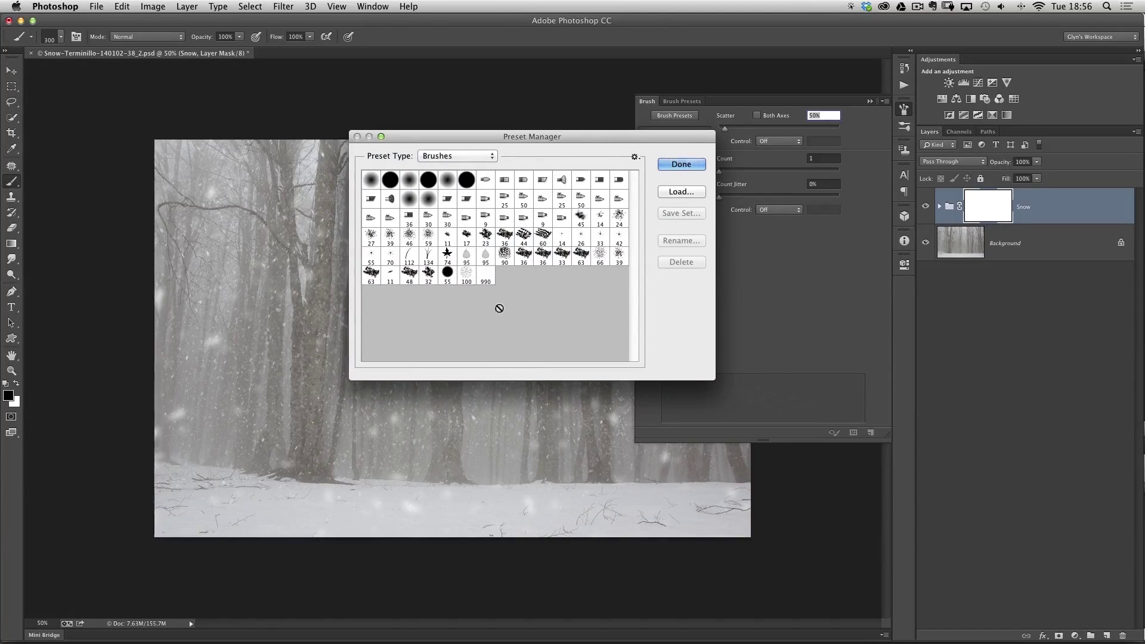
{"action": "left_click", "coordinate": [485, 277]}
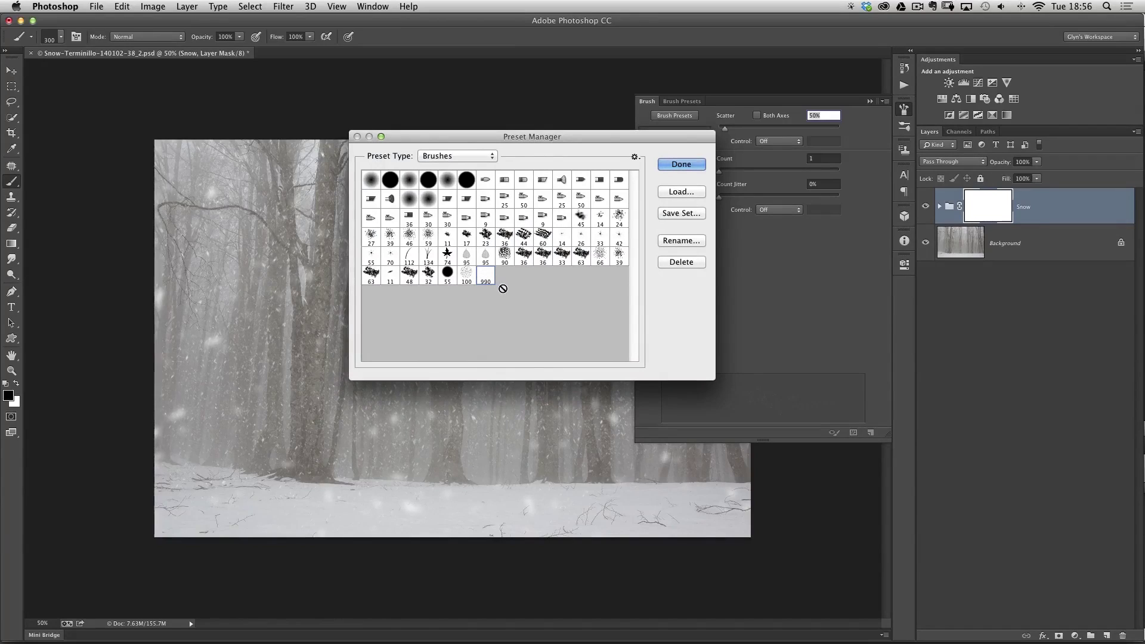
{"action": "left_click", "coordinate": [668, 220]}
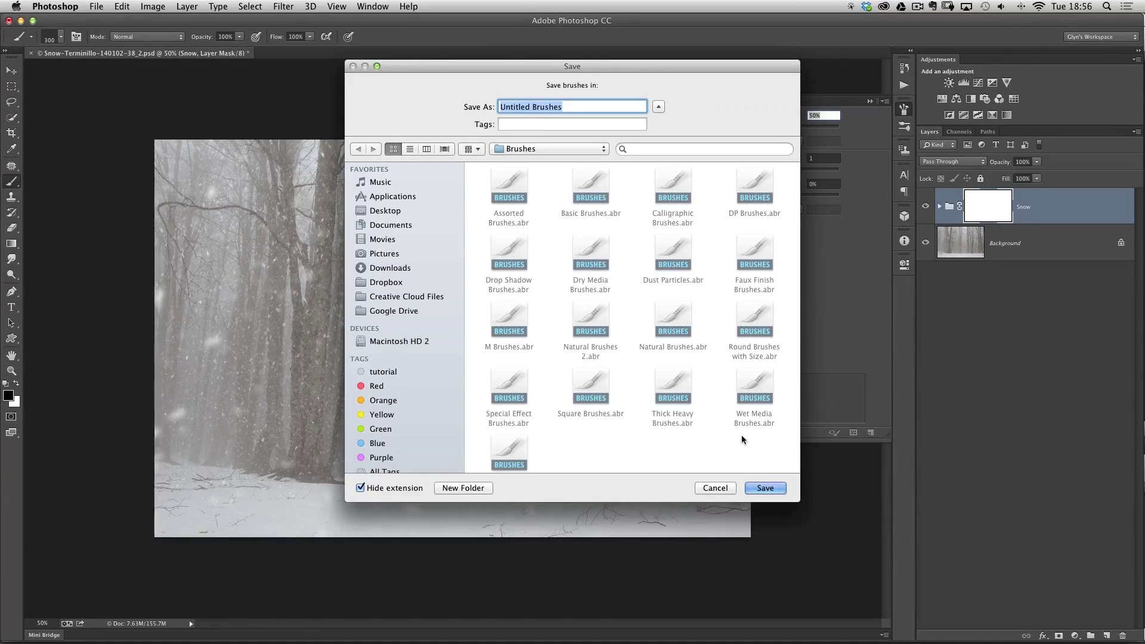
{"action": "left_click", "coordinate": [720, 489]}
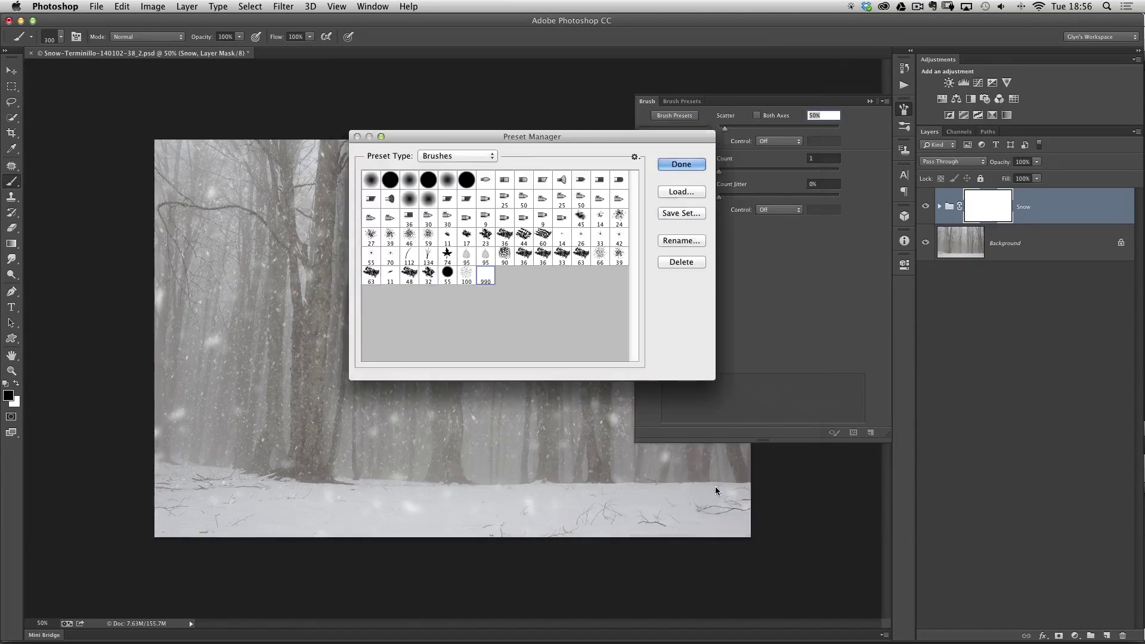
{"action": "left_click", "coordinate": [678, 166]}
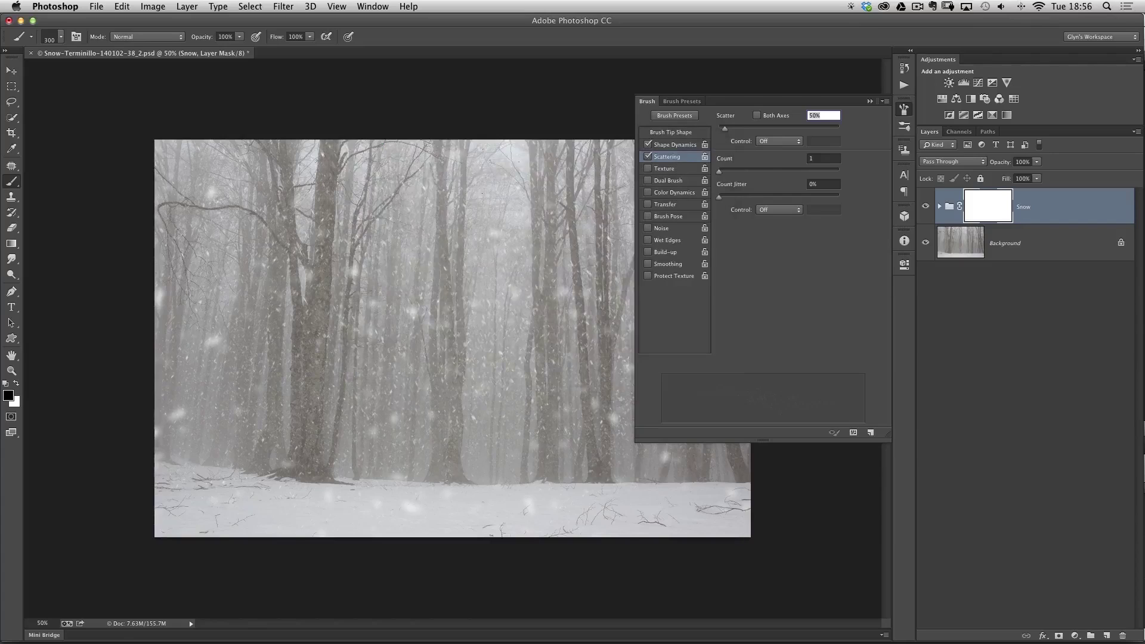
- Examine the list of brush libraries that can be loaded, and close the brush presets and brush settings
{"action": "left_click", "coordinate": [60, 38]}
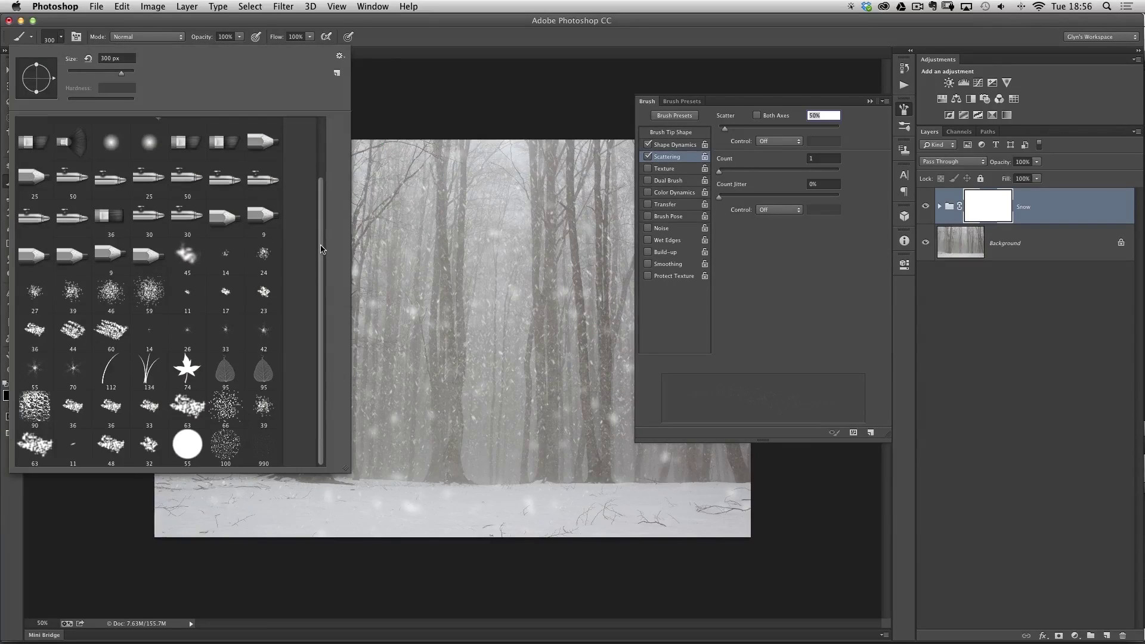
{"action": "left_click", "coordinate": [340, 57]}
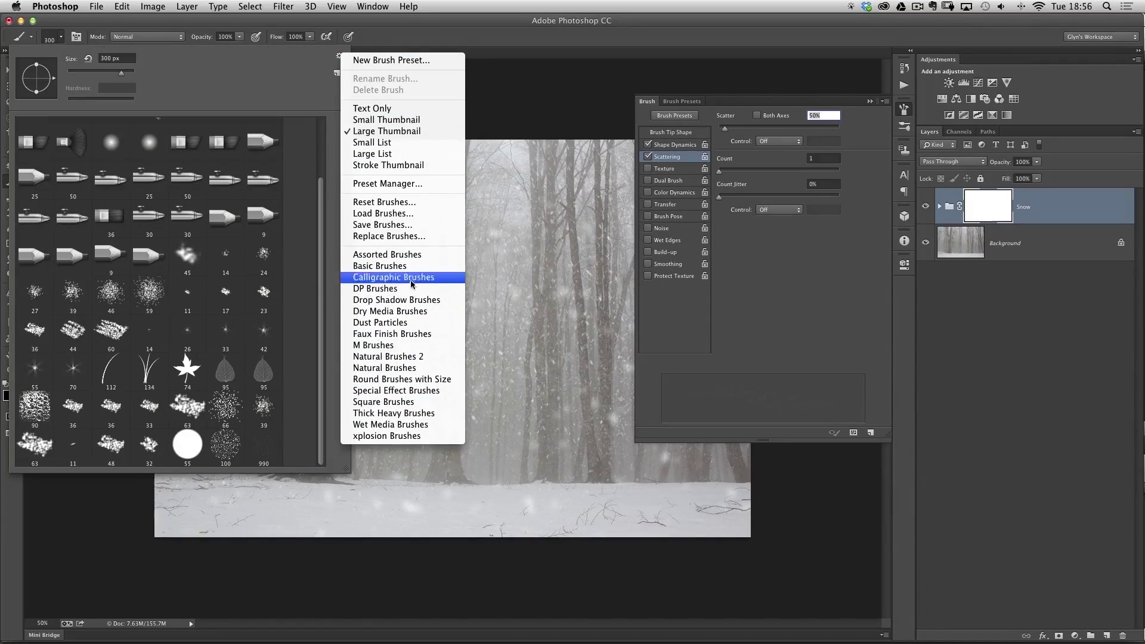
{"action": "left_click", "coordinate": [483, 46]}
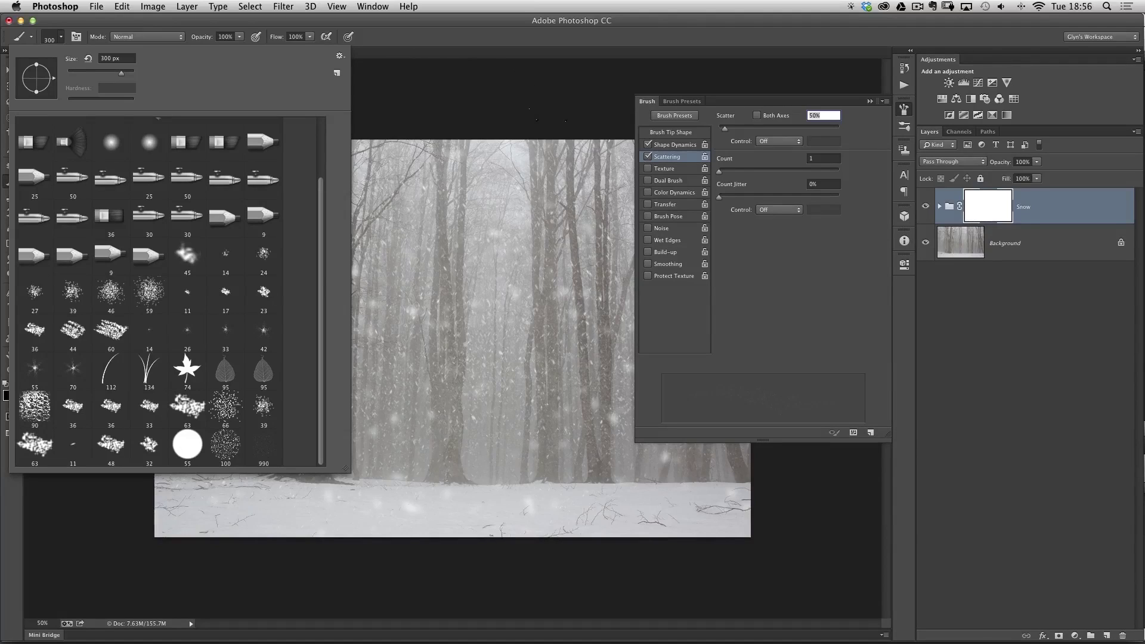
{"action": "left_click", "coordinate": [446, 38]}
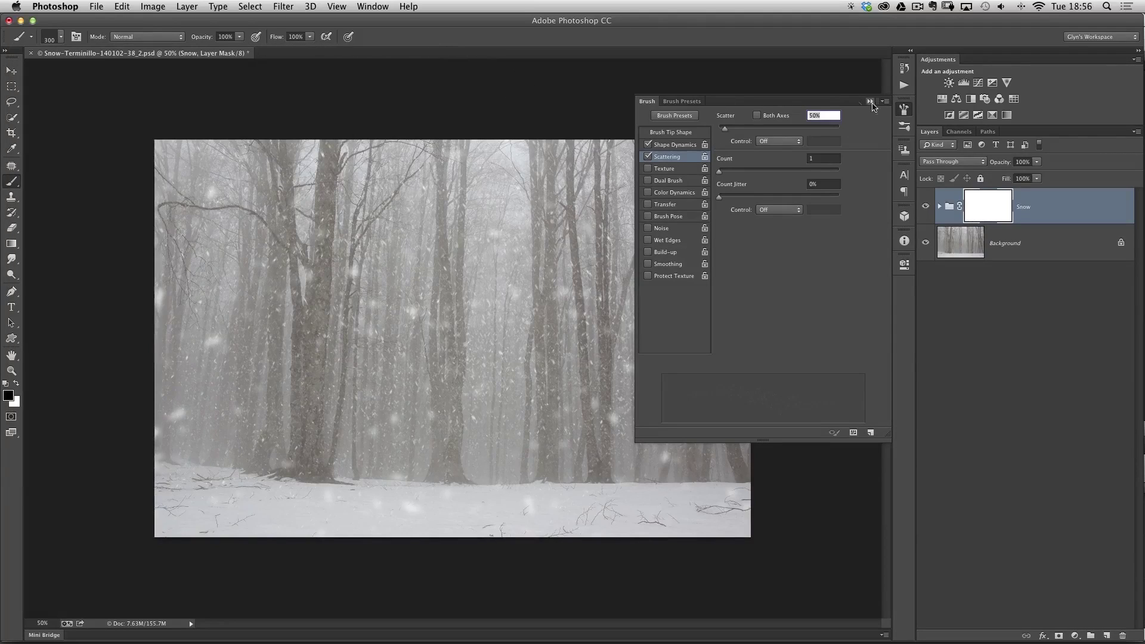
{"action": "left_click", "coordinate": [904, 112]}
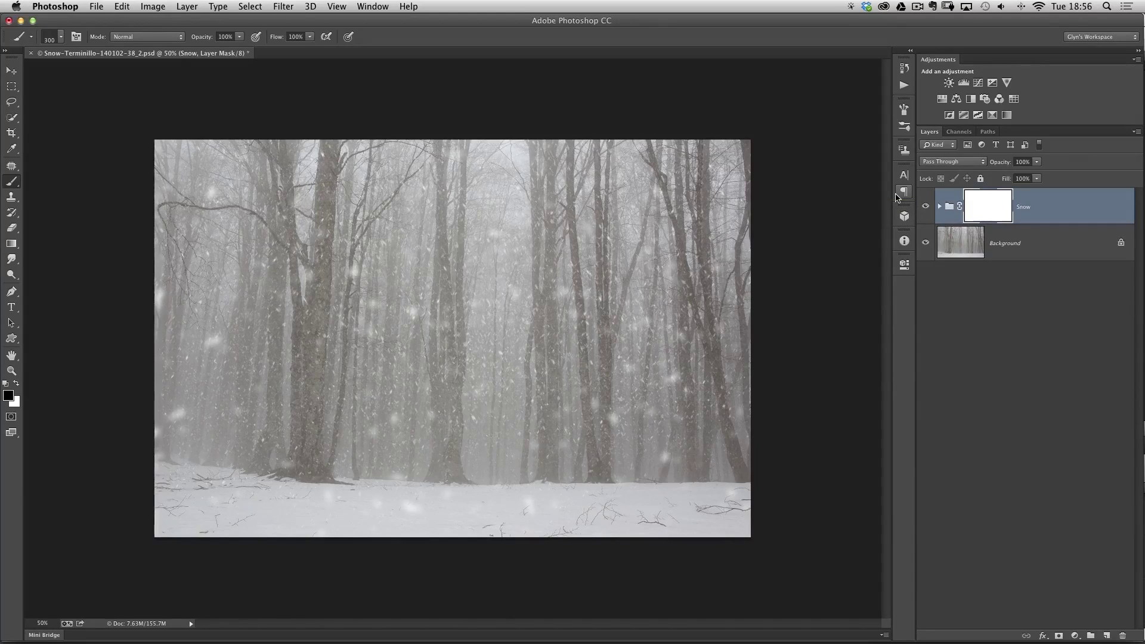
- Display the Styles presets floating over the forest photo, close them and bring them up again
{"action": "left_click", "coordinate": [373, 5]}
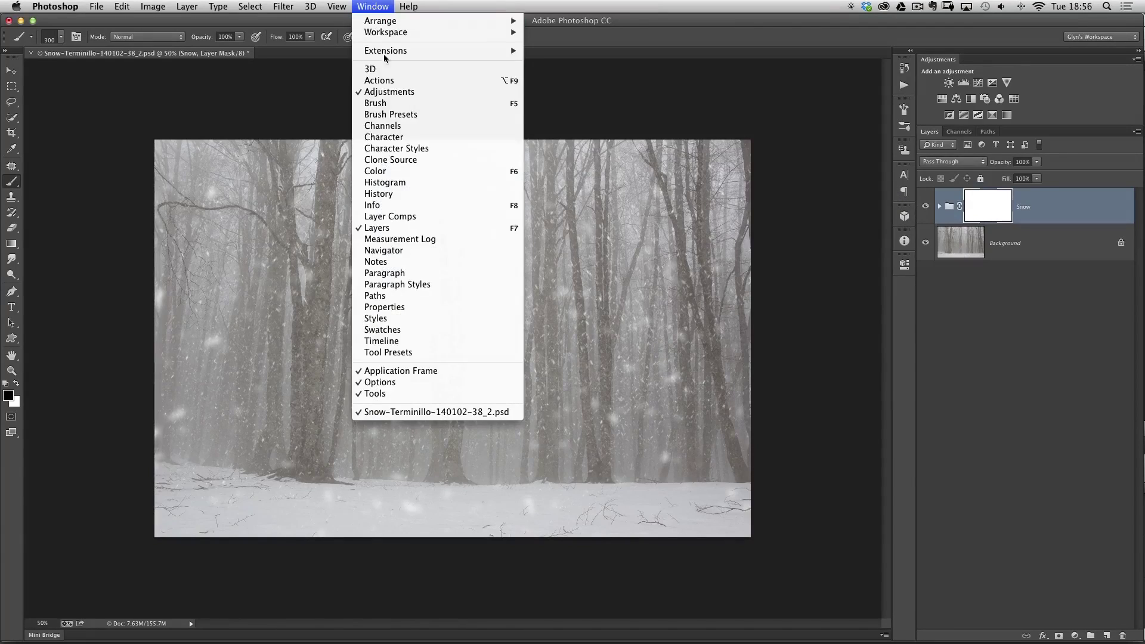
{"action": "left_click", "coordinate": [395, 320]}
{"action": "left_click_drag", "start_coordinate": [983, 149], "coordinate": [495, 121]}
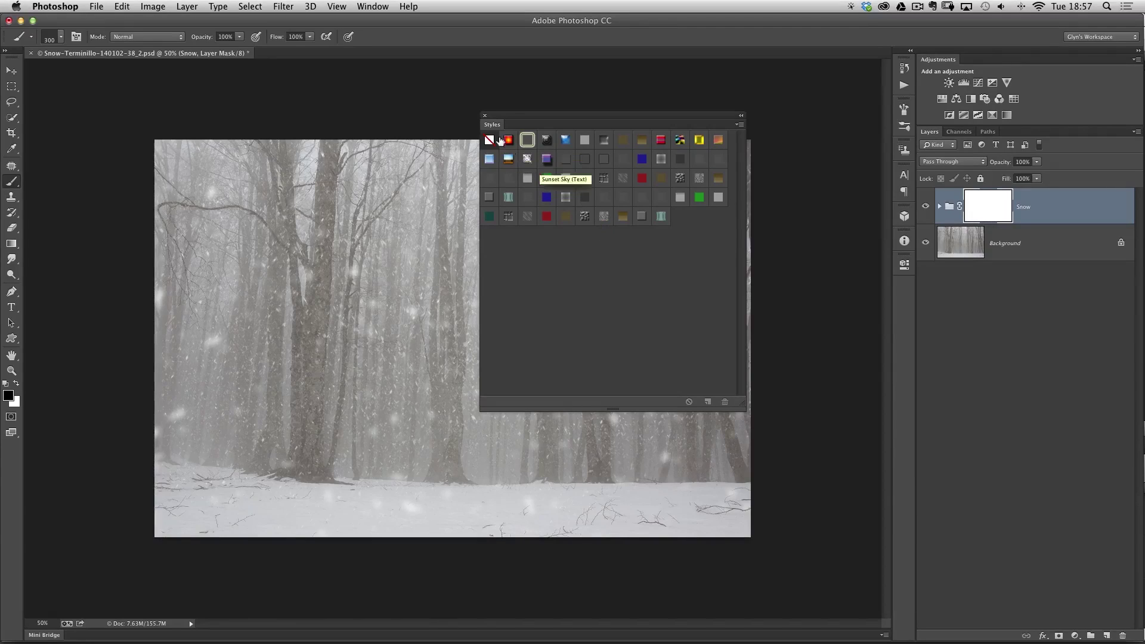
{"action": "left_click", "coordinate": [484, 116]}
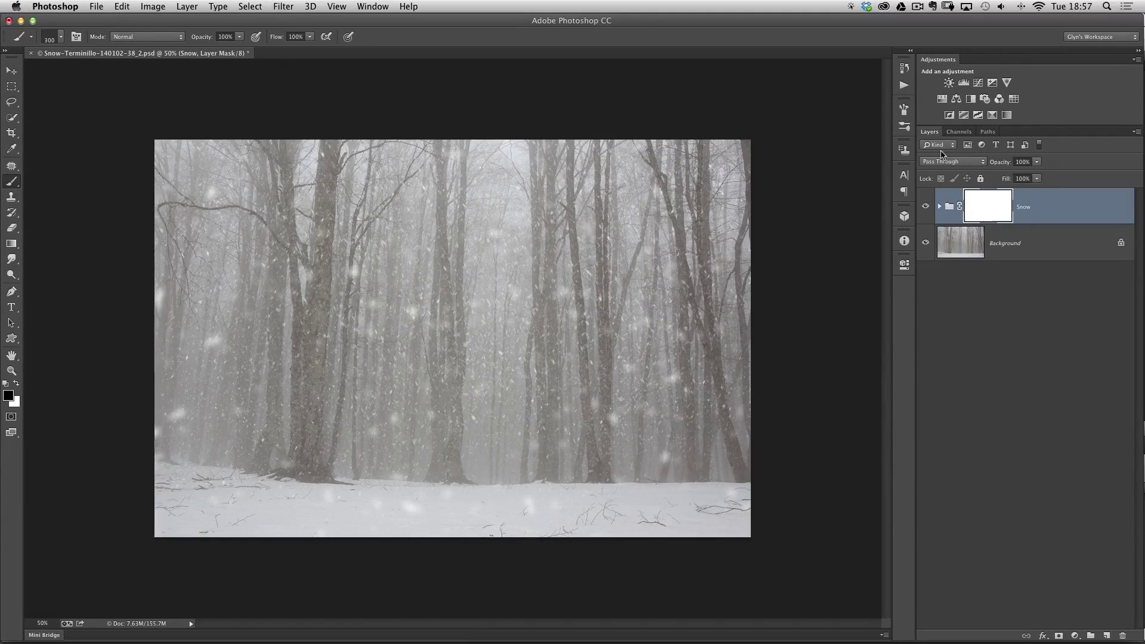
{"action": "left_click", "coordinate": [372, 6]}
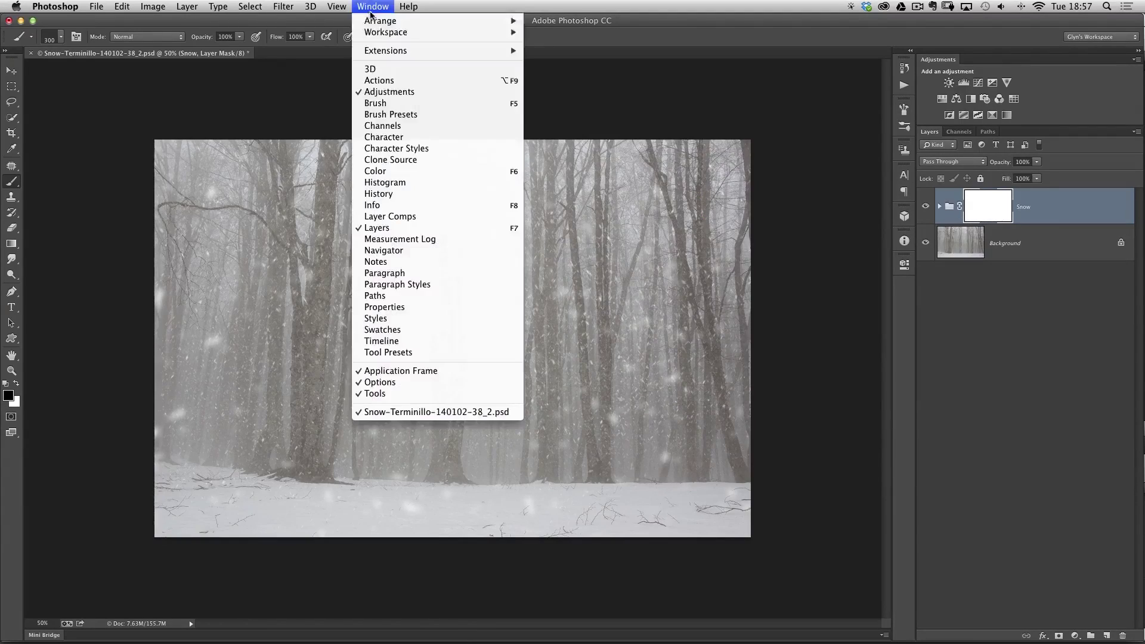
{"action": "left_click", "coordinate": [448, 321]}
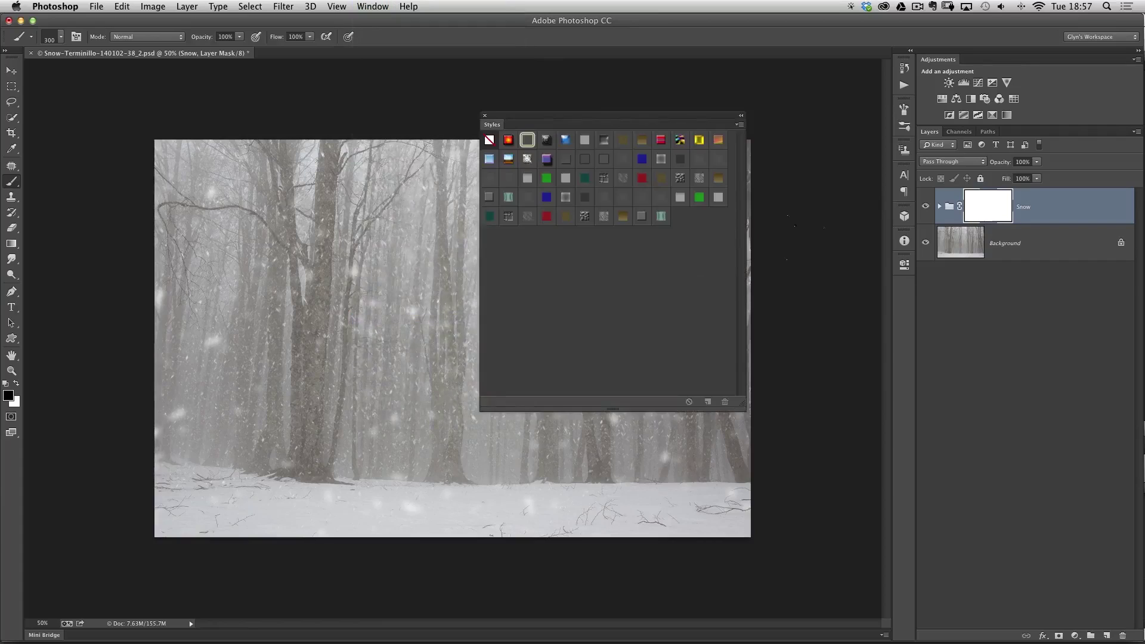